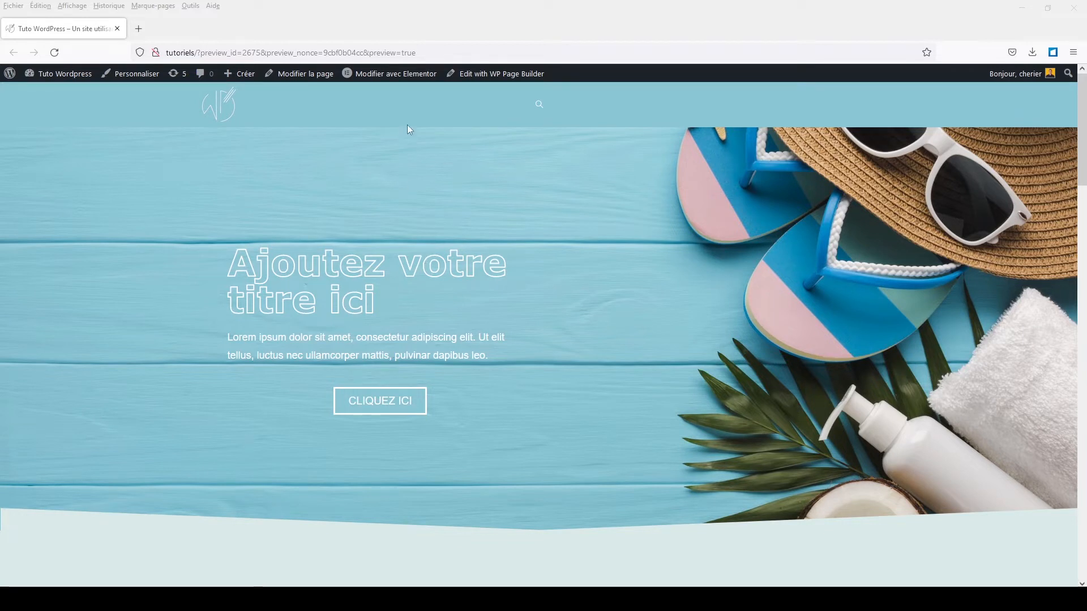
Step: Open the page in Elementor and add a one-column section below the contact form, with its content width set to Pleine largeur
left_click(379, 79)
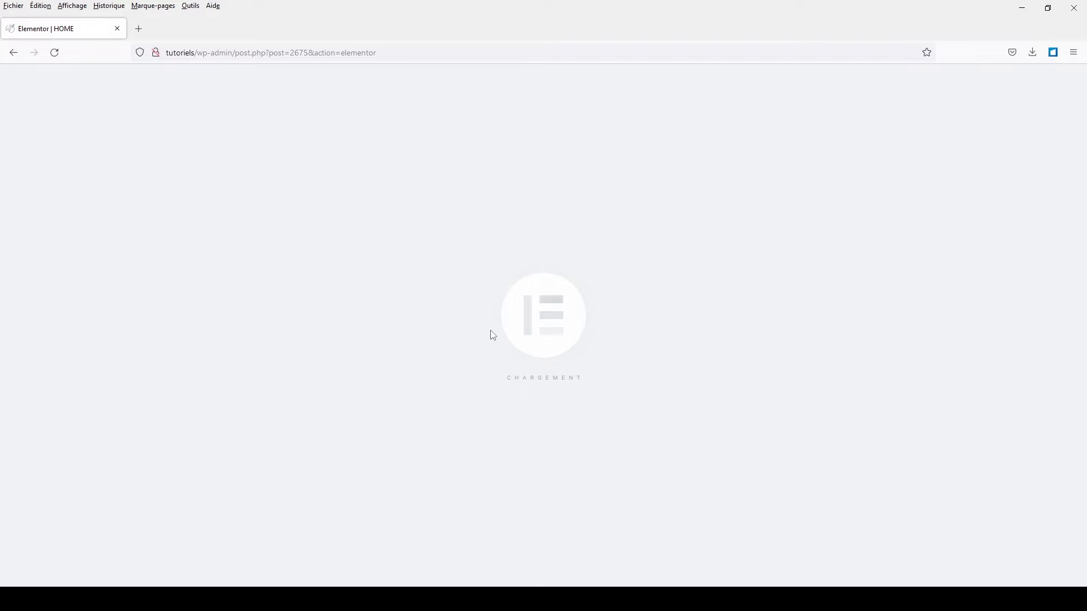
scroll(492, 339, "down", 10)
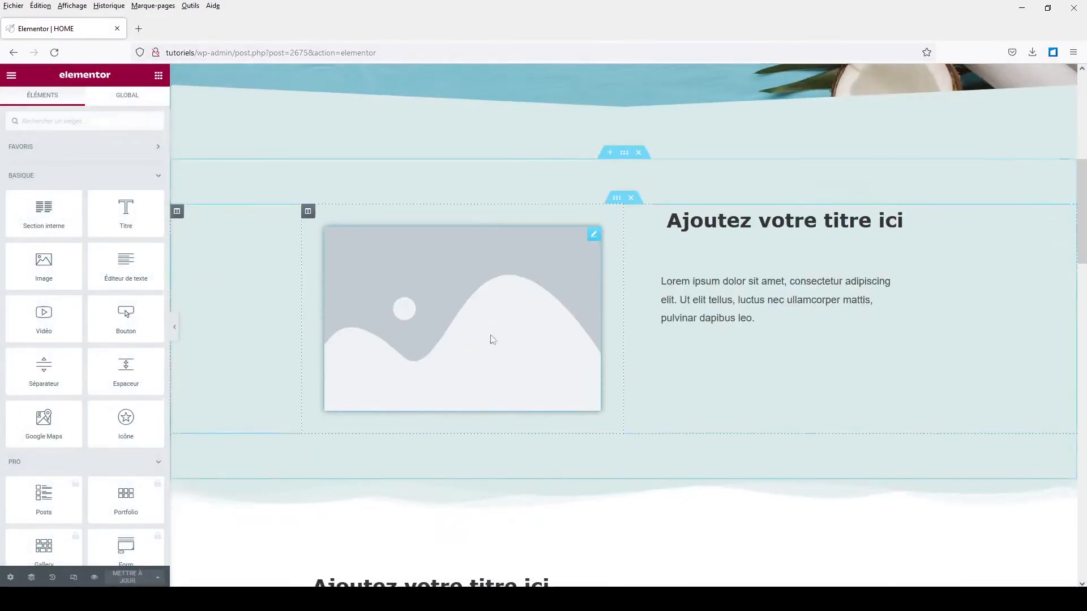
scroll(491, 342, "down", 15)
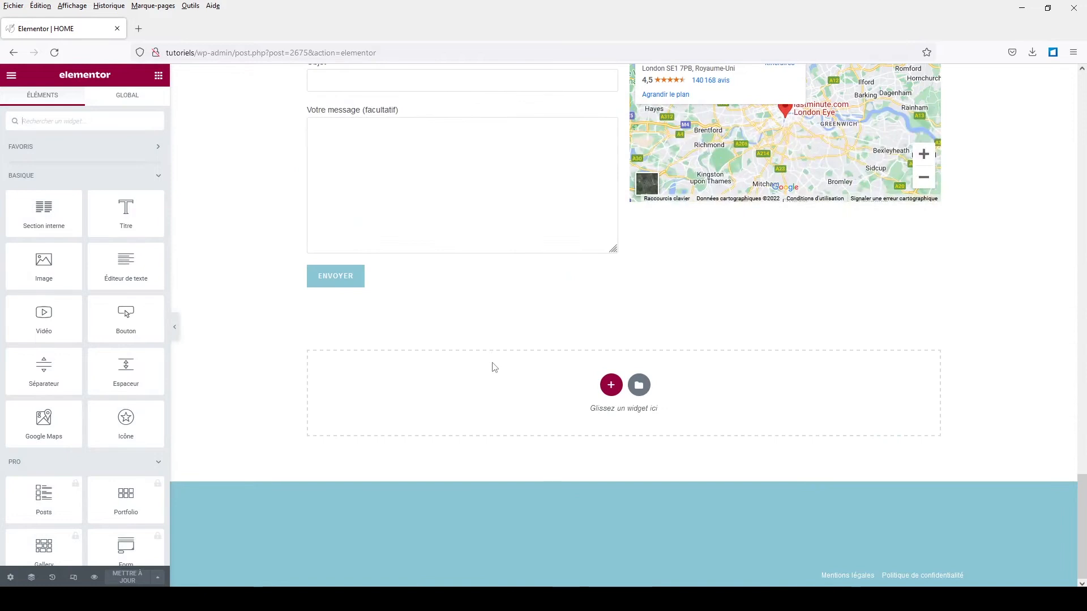
left_click(610, 387)
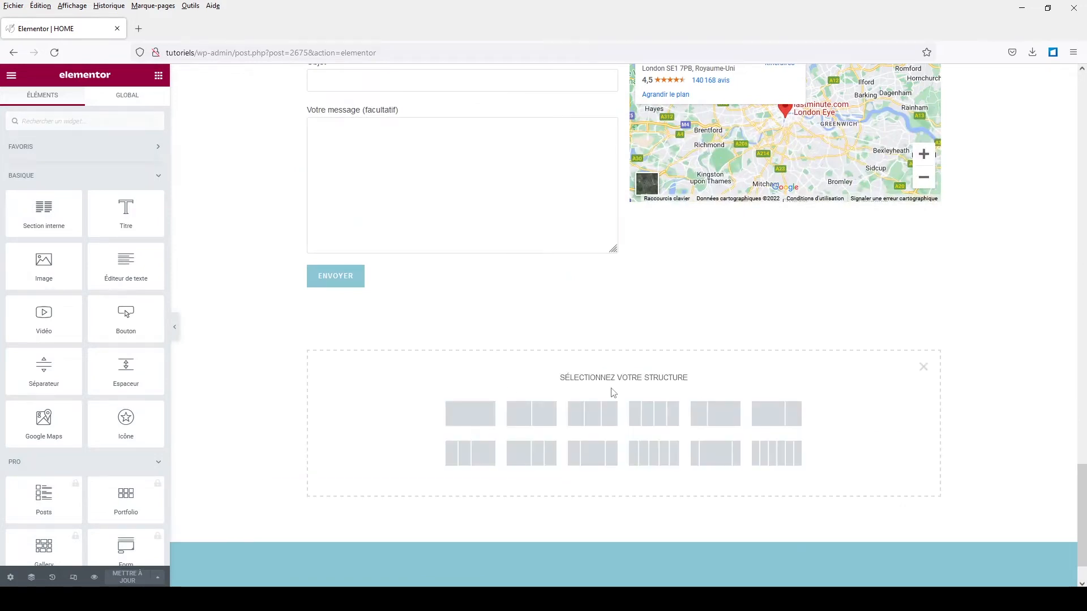
left_click(471, 424)
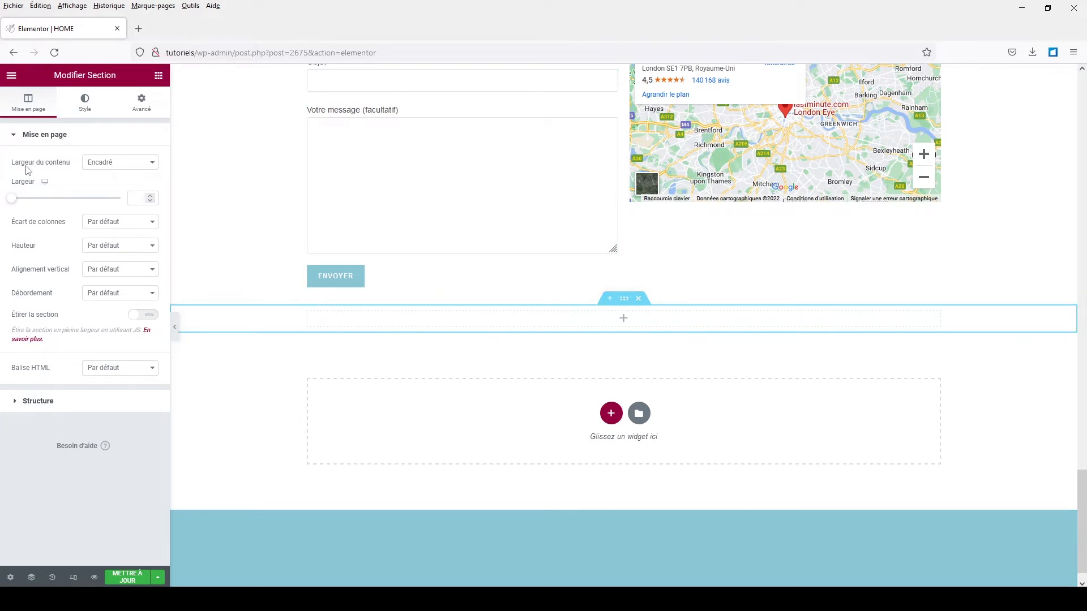
left_click(146, 166)
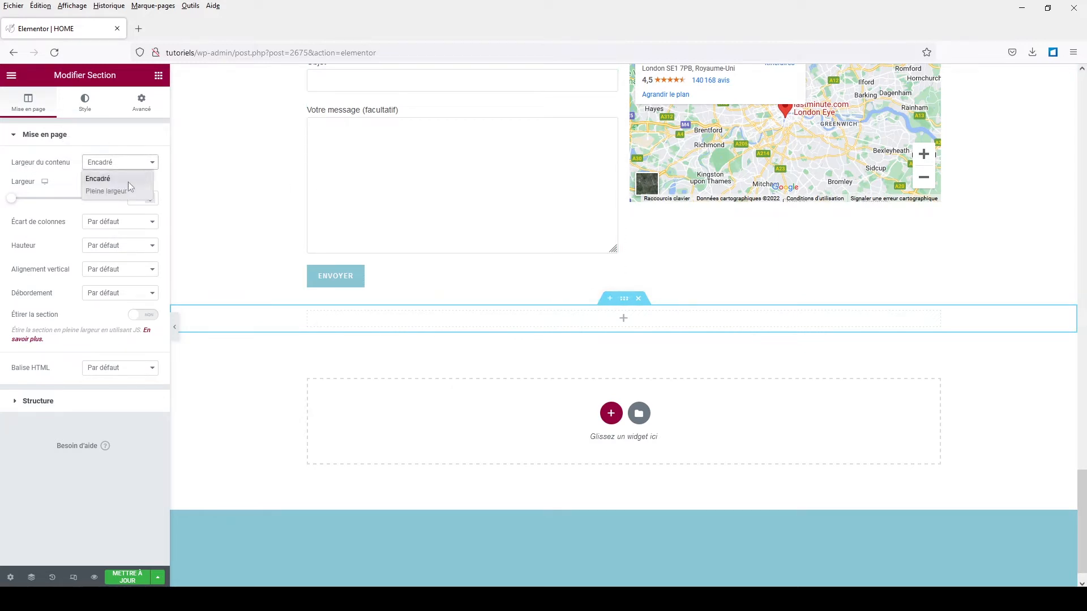
left_click(107, 192)
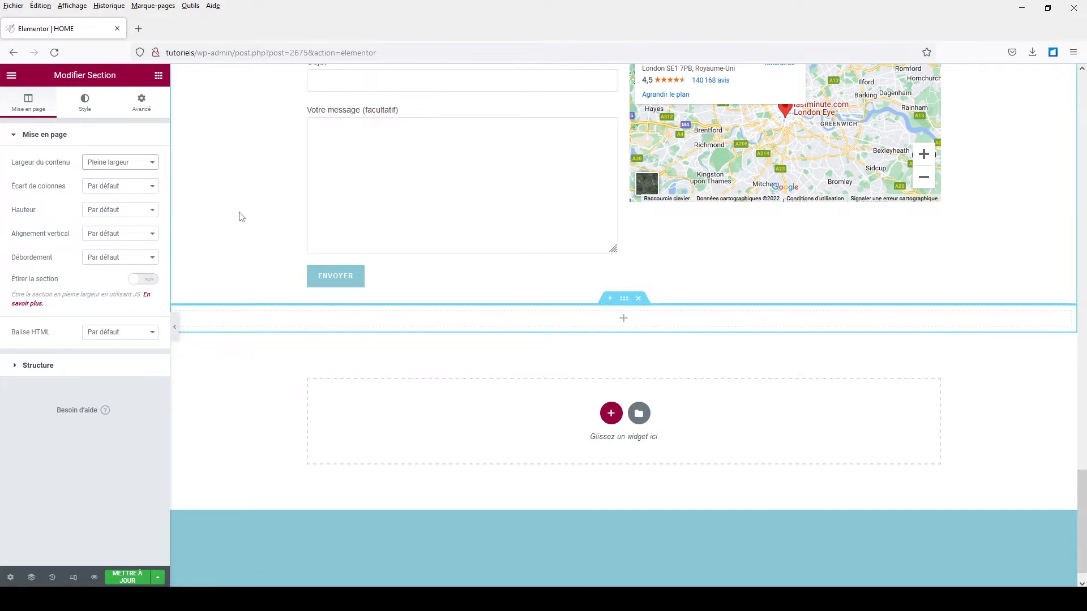
Step: Add an Icônes réseaux sociaux widget to the new full-width section
left_click(159, 77)
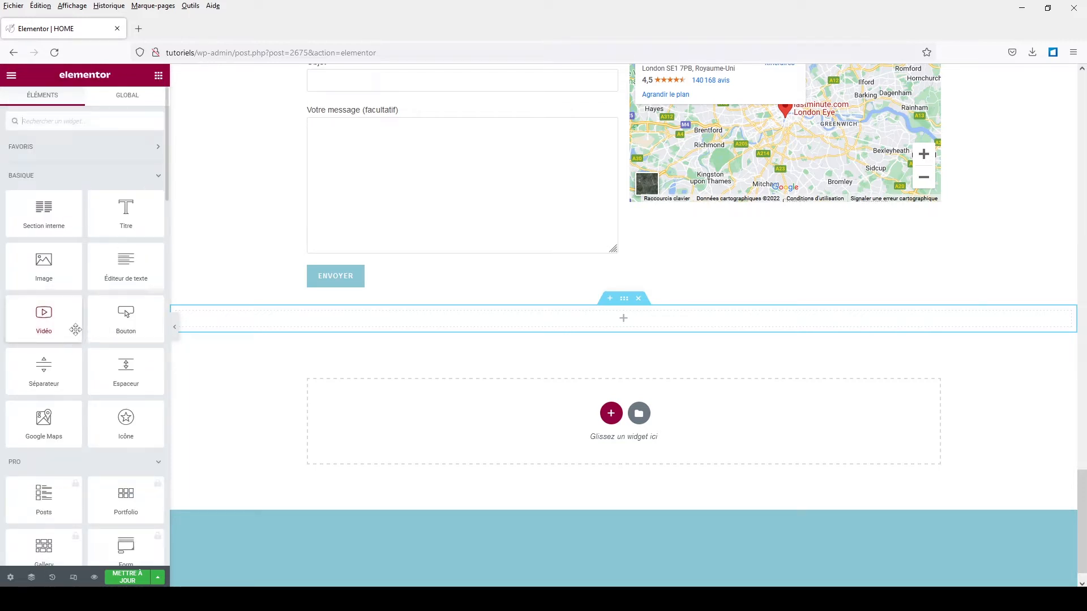
scroll(75, 332, "down", 15)
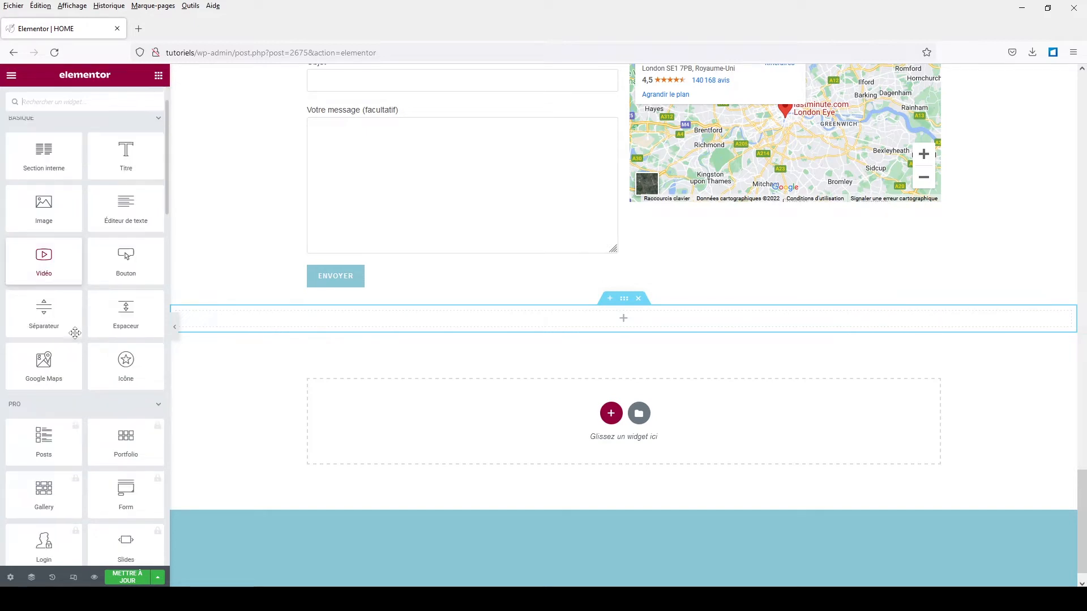
scroll(75, 338, "down", 8)
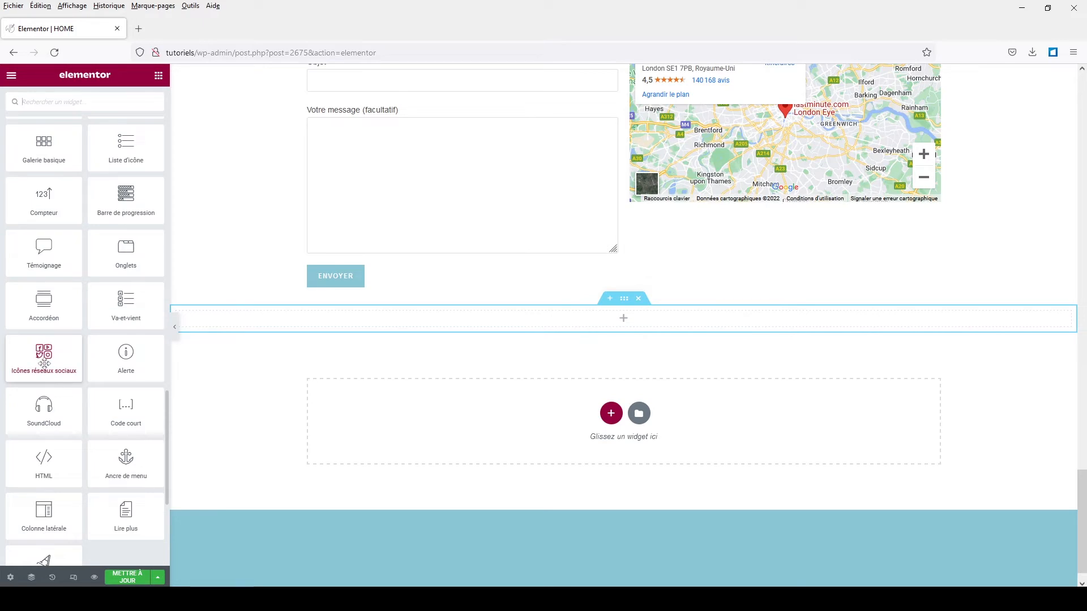
left_click_drag(45, 362, 581, 326)
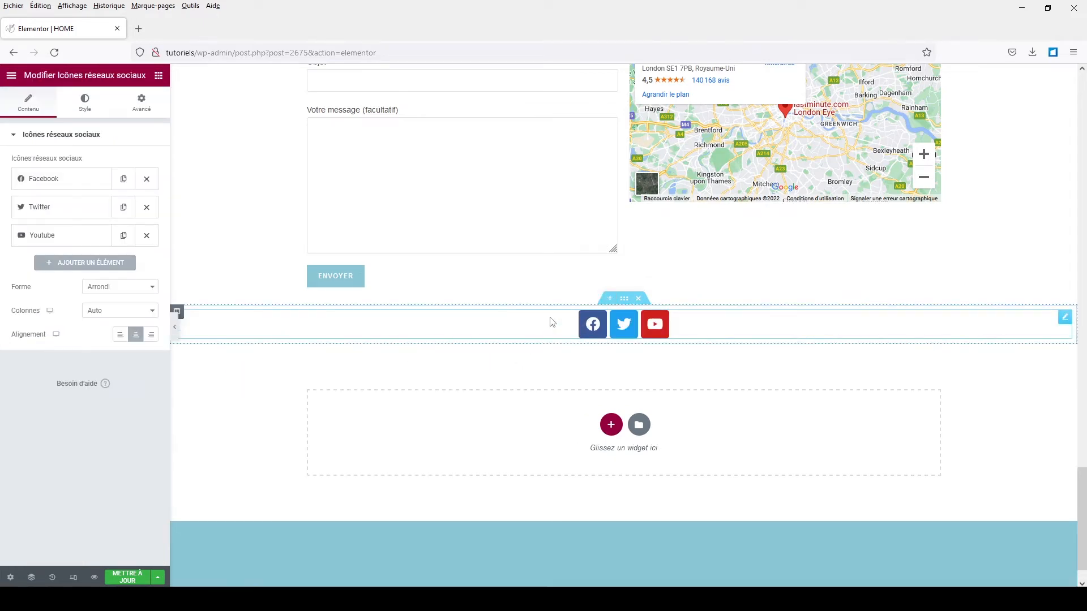
Step: Add a second Icônes réseaux sociaux widget to the same section, directly beneath the first one
left_click(157, 79)
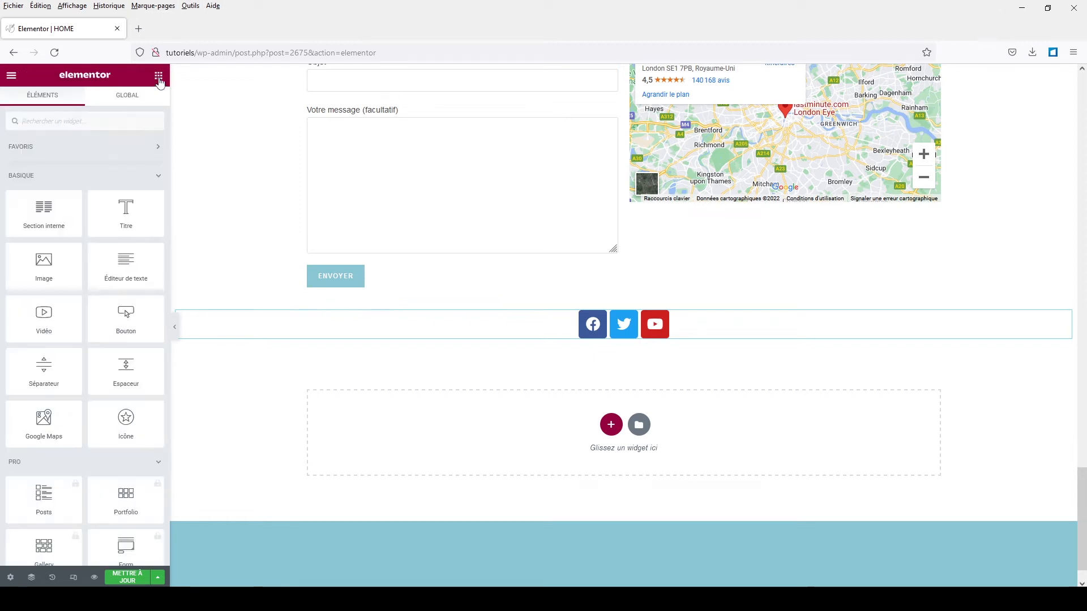
scroll(73, 385, "down", 15)
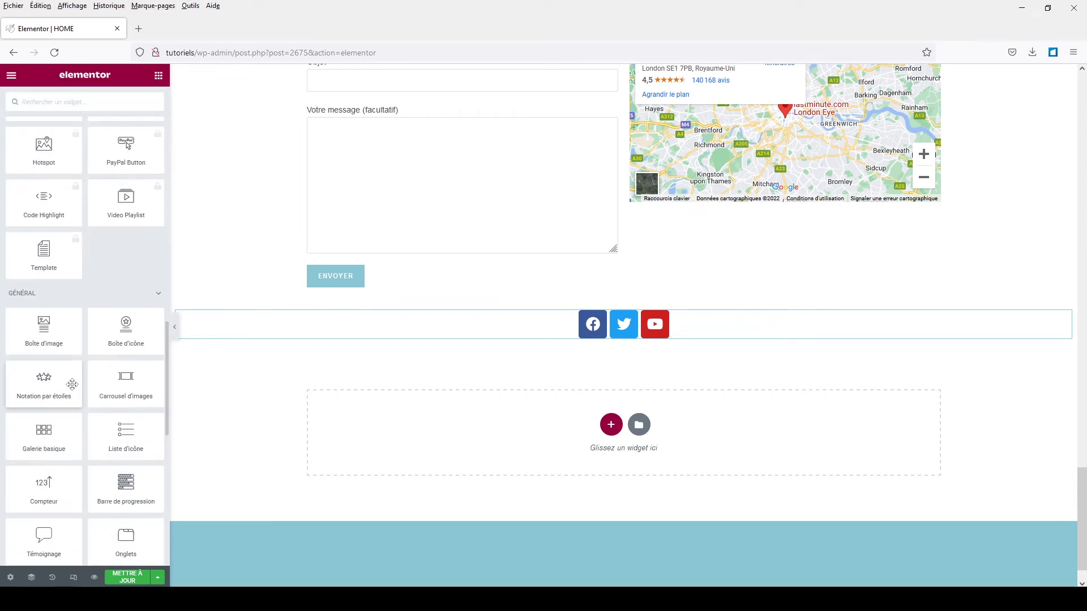
scroll(72, 384, "down", 5)
left_click_drag(68, 374, 611, 328)
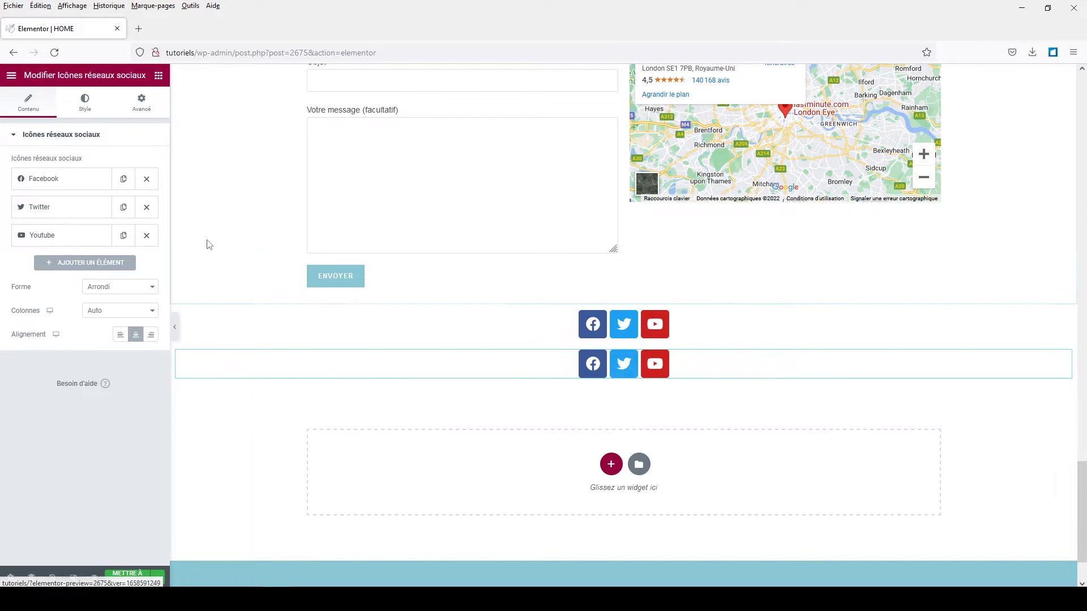
Step: Remove Youtube and Twitter from the lower social icons widget and set its alignment to Droite
left_click(148, 235)
left_click(148, 212)
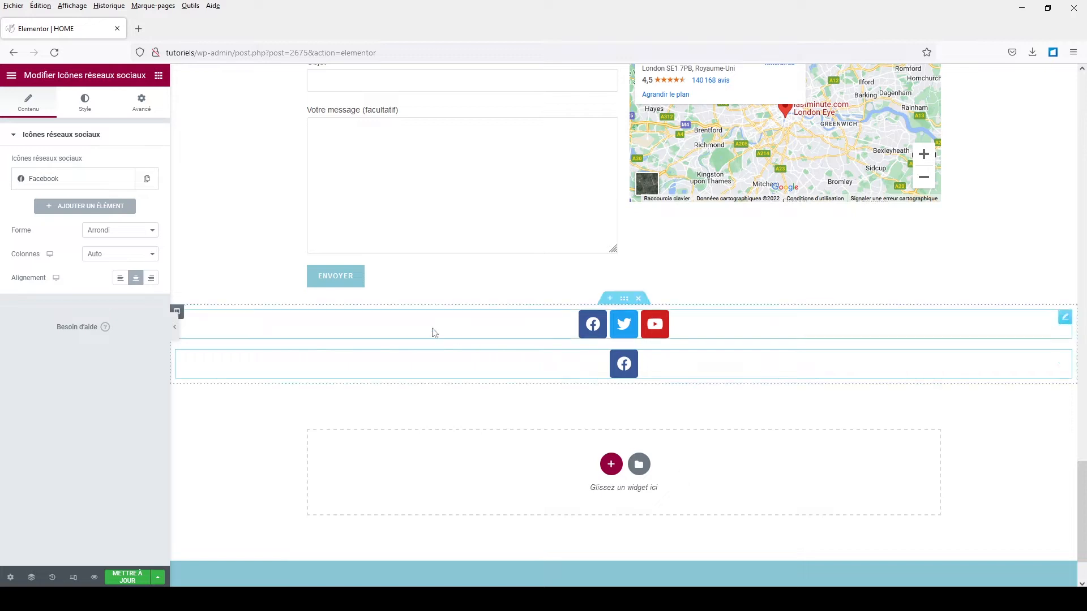
double_click(151, 278)
left_click(153, 280)
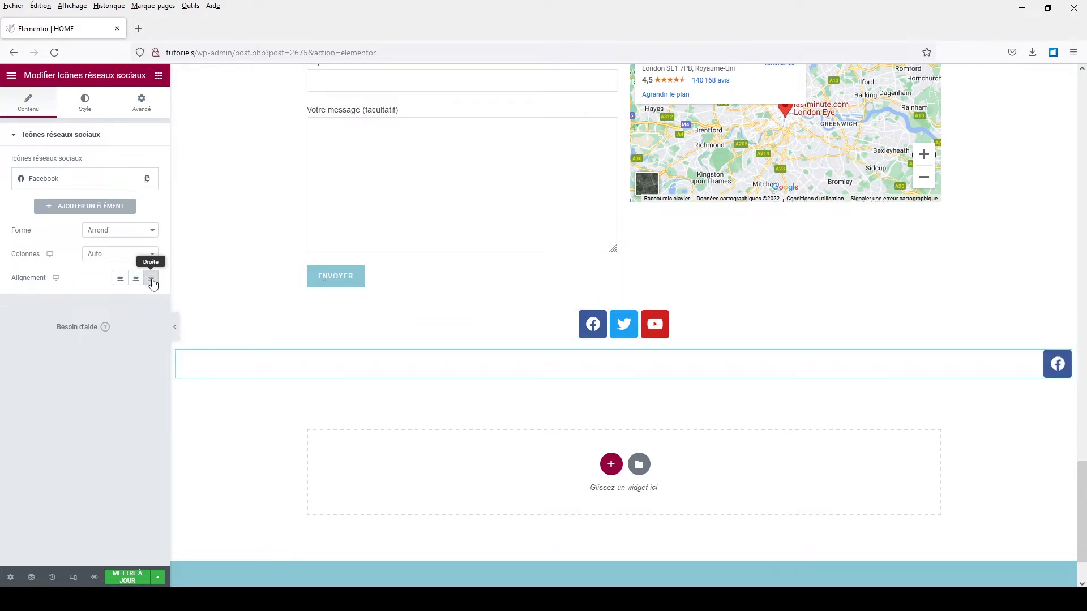
Step: Align the upper social icons widget to the left and set its icon color mode to Personnalisé
left_click(560, 334)
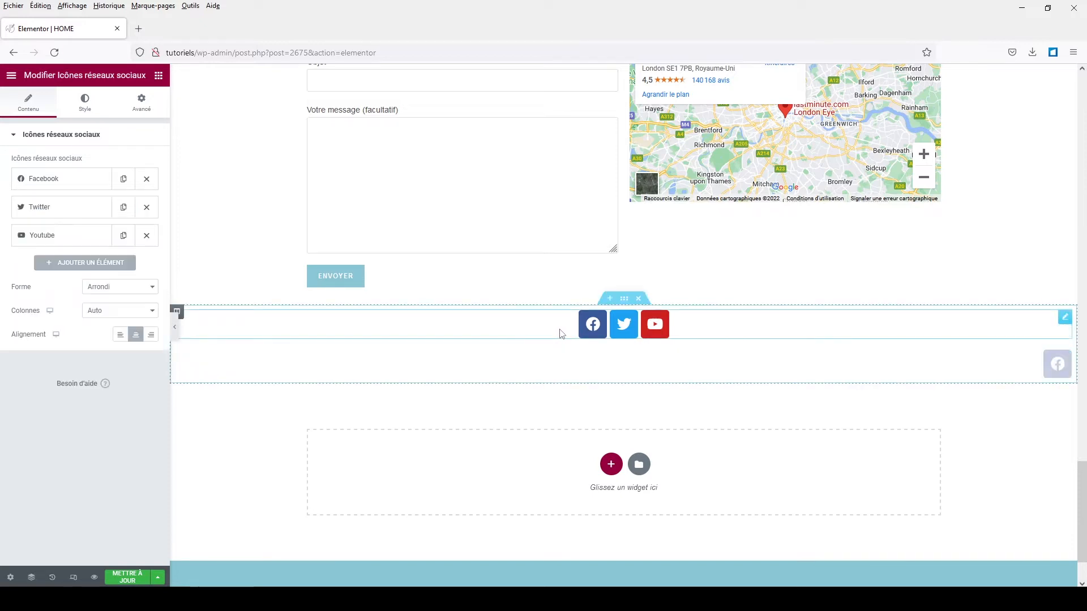
left_click(120, 335)
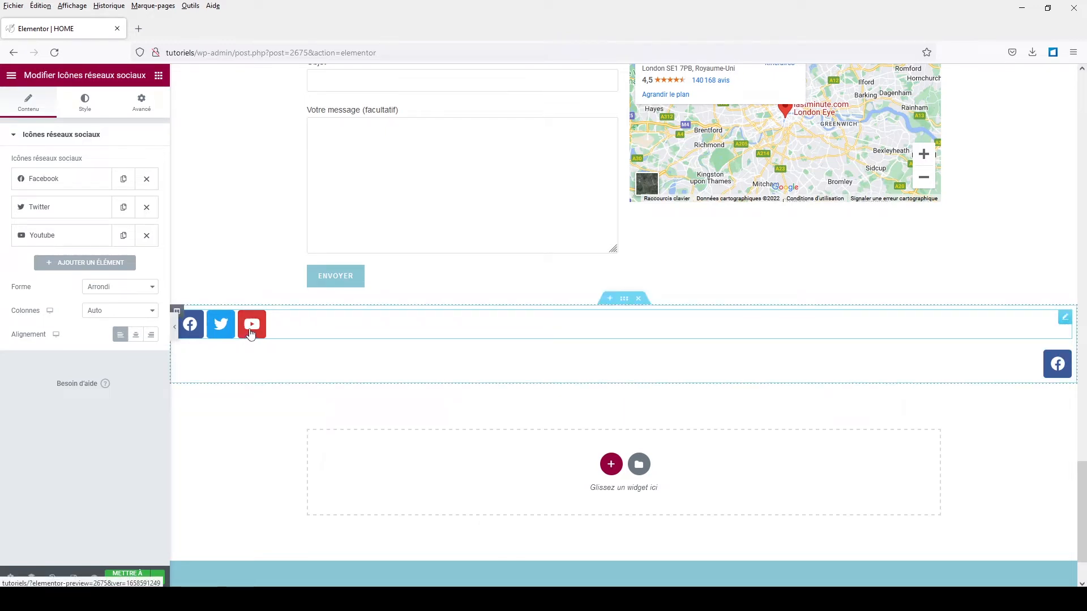
left_click(85, 108)
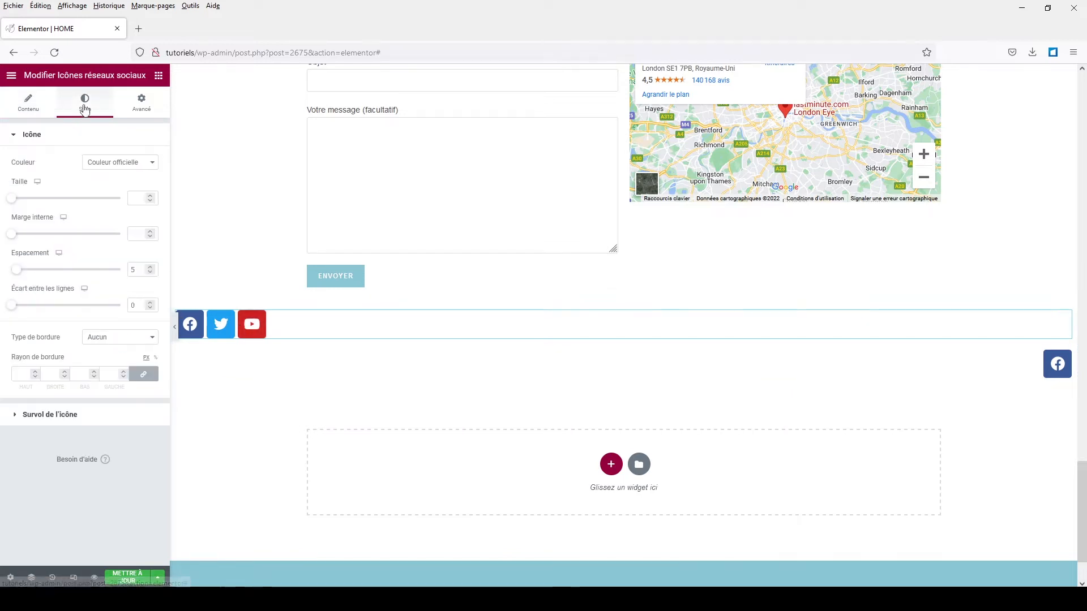
left_click(101, 164)
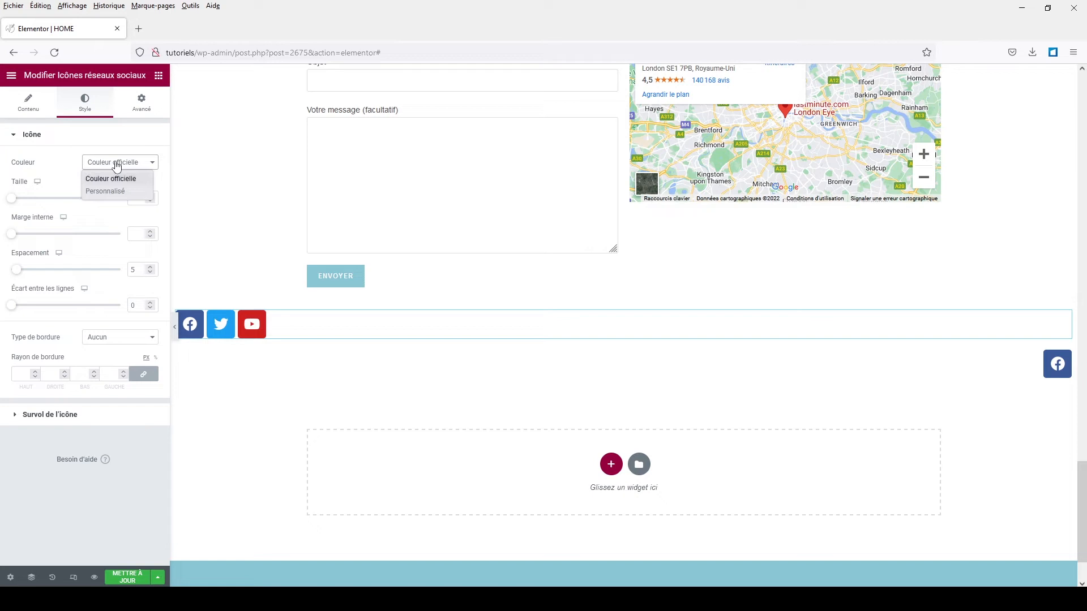
left_click(107, 192)
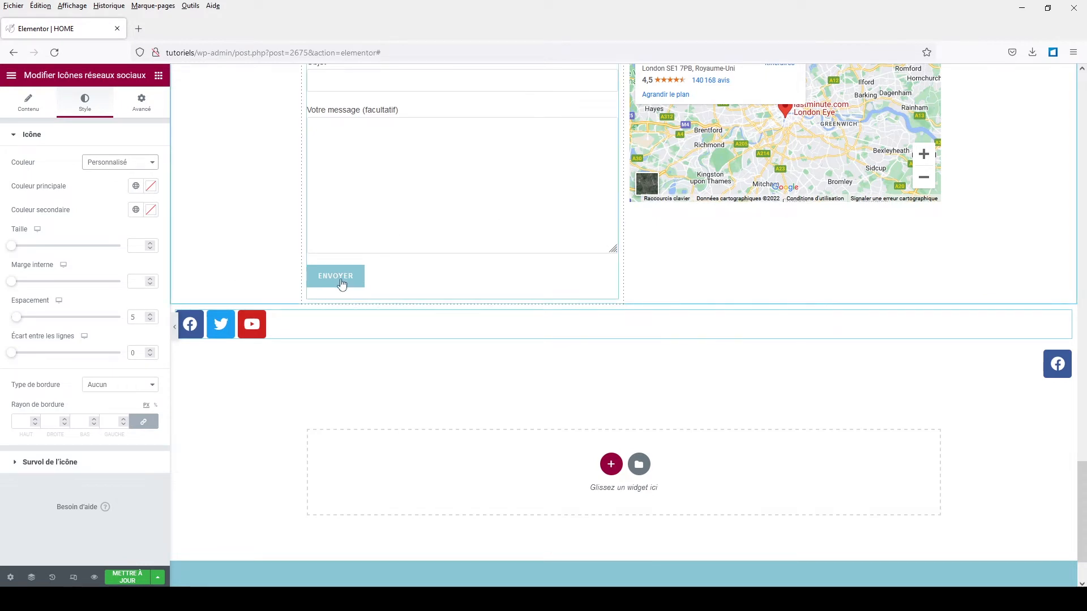
left_click(151, 187)
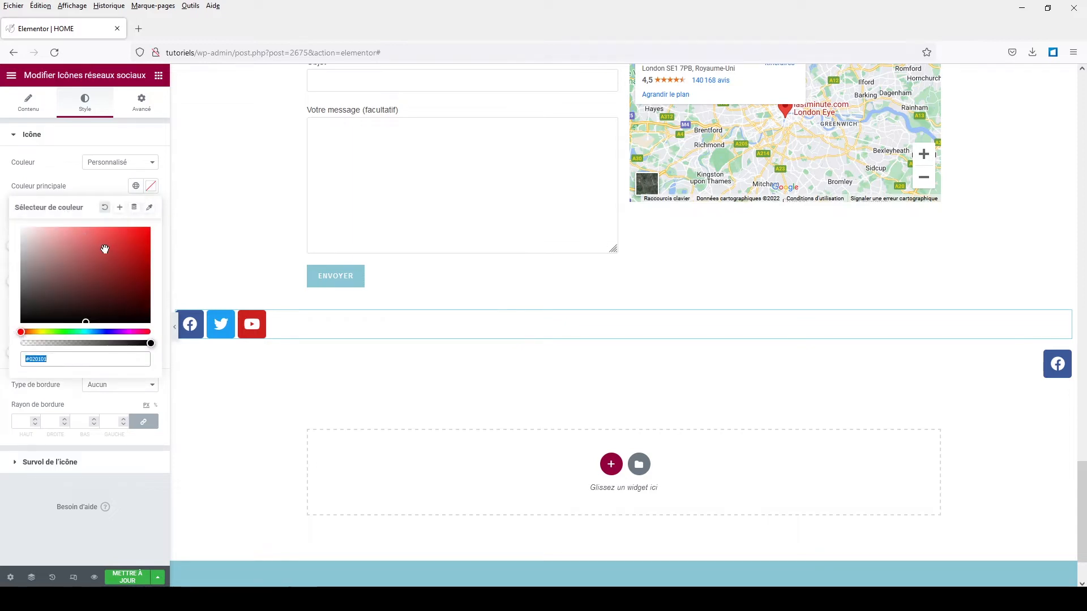
left_click(120, 210)
left_click(120, 209)
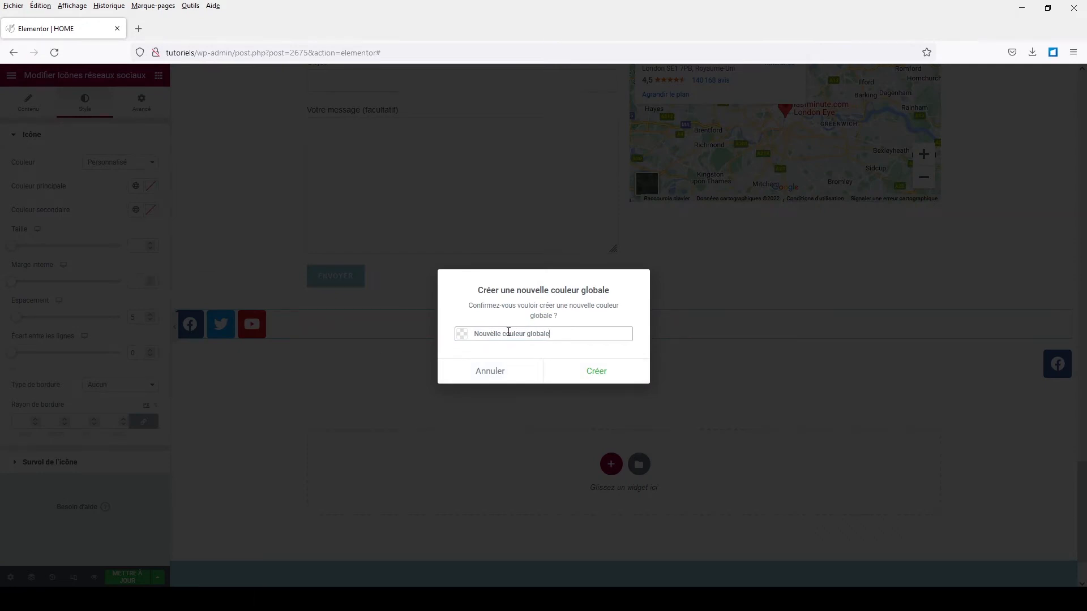
left_click(494, 375)
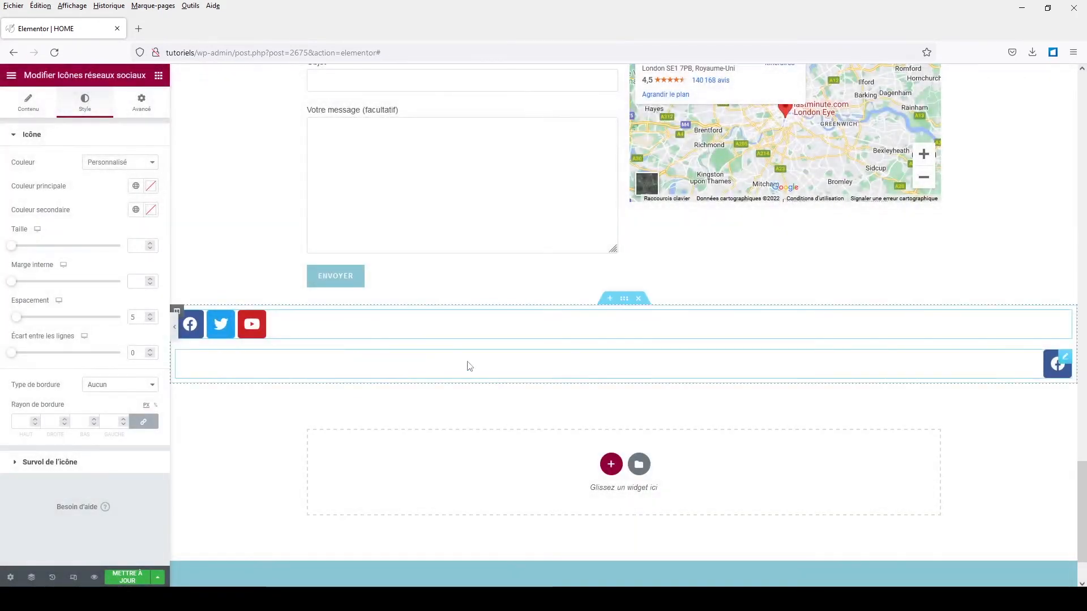
Step: Set the primary color of the upper social icons to the global color greyblue
left_click(135, 187)
scroll(104, 283, "down", 5)
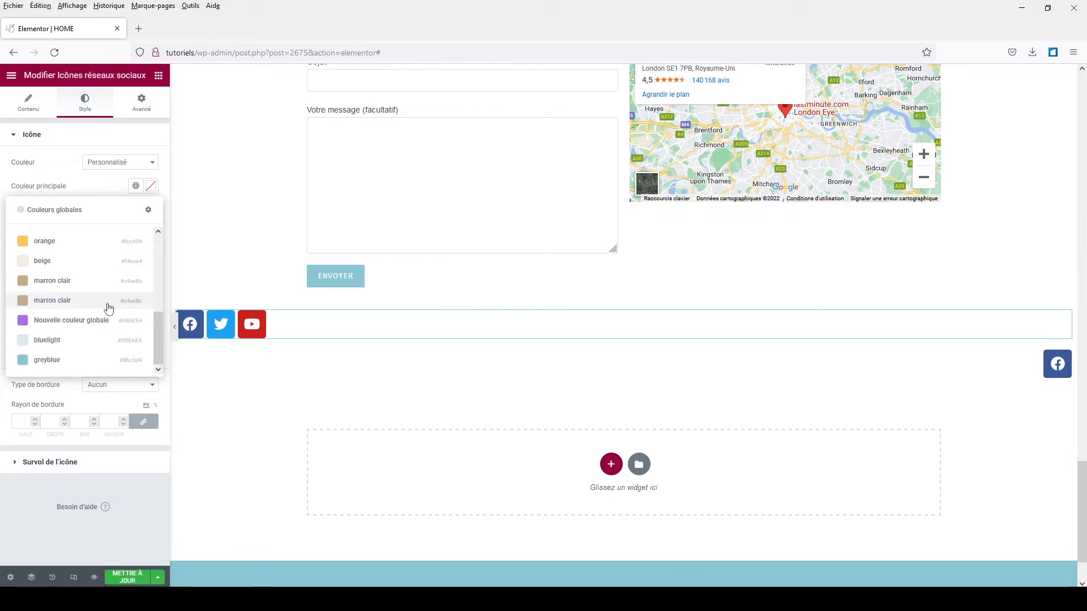
left_click(47, 361)
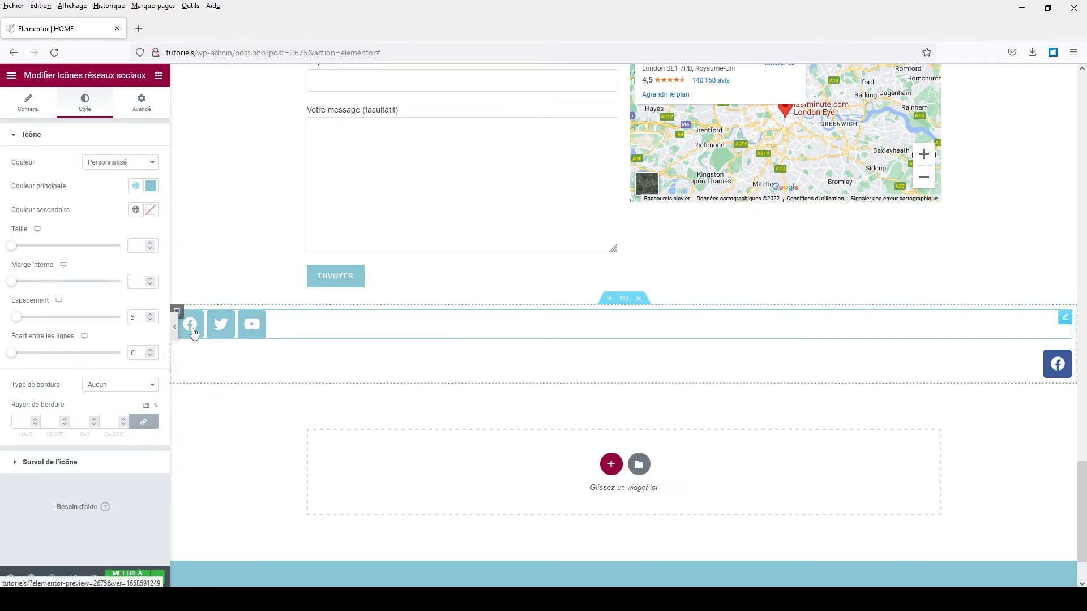
Step: Set the upper icons' size to 20, their spacing to 10 and the gap between rows to 10
left_click(134, 247)
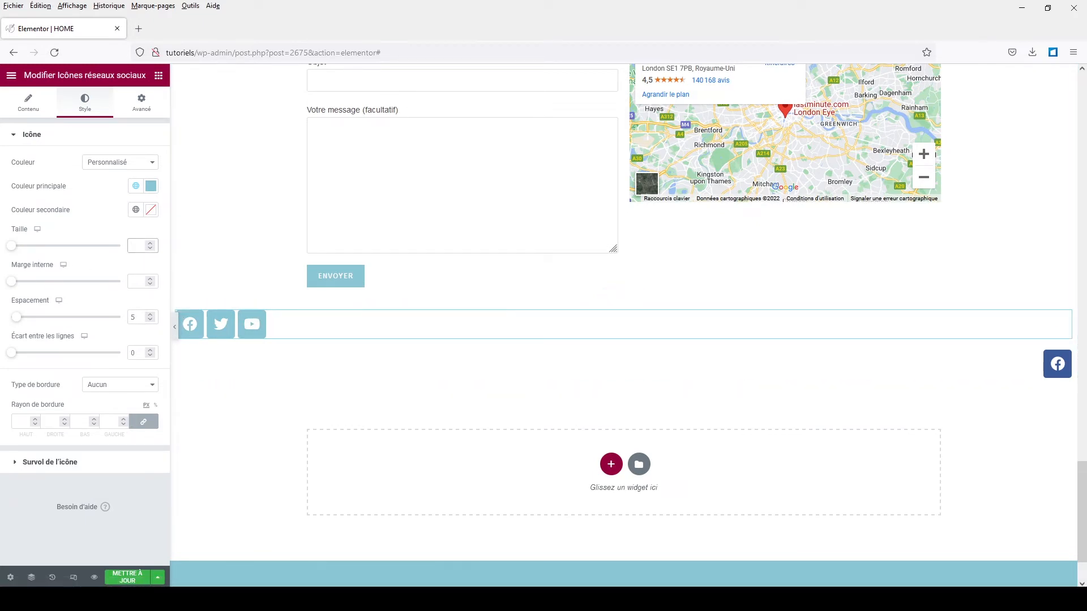
type("20")
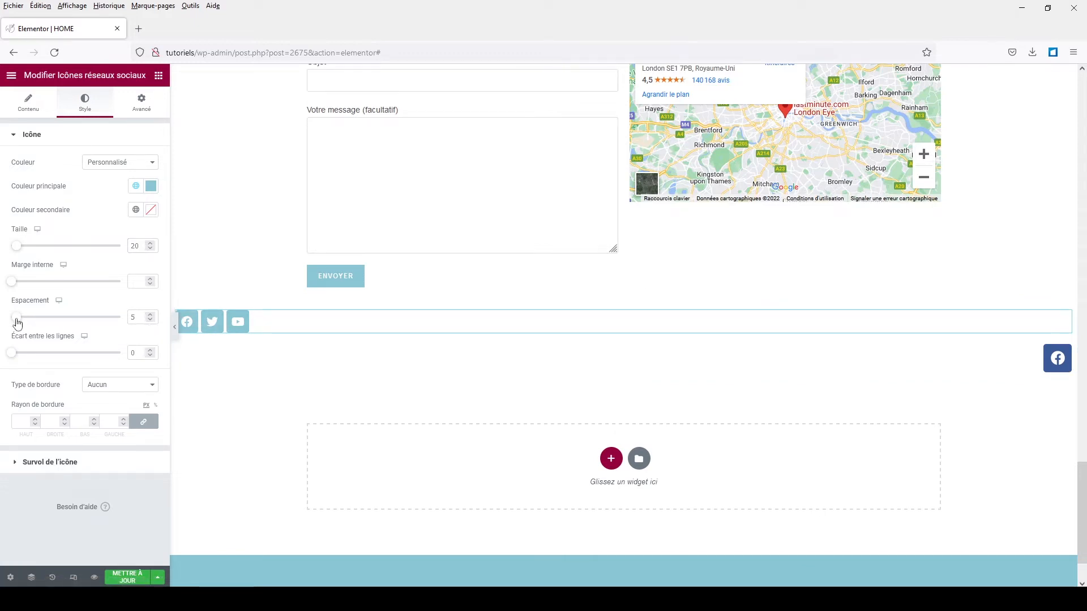
mouse_move(17, 323)
left_mouse_down()
mouse_move(41, 323)
mouse_move(17, 322)
left_mouse_up()
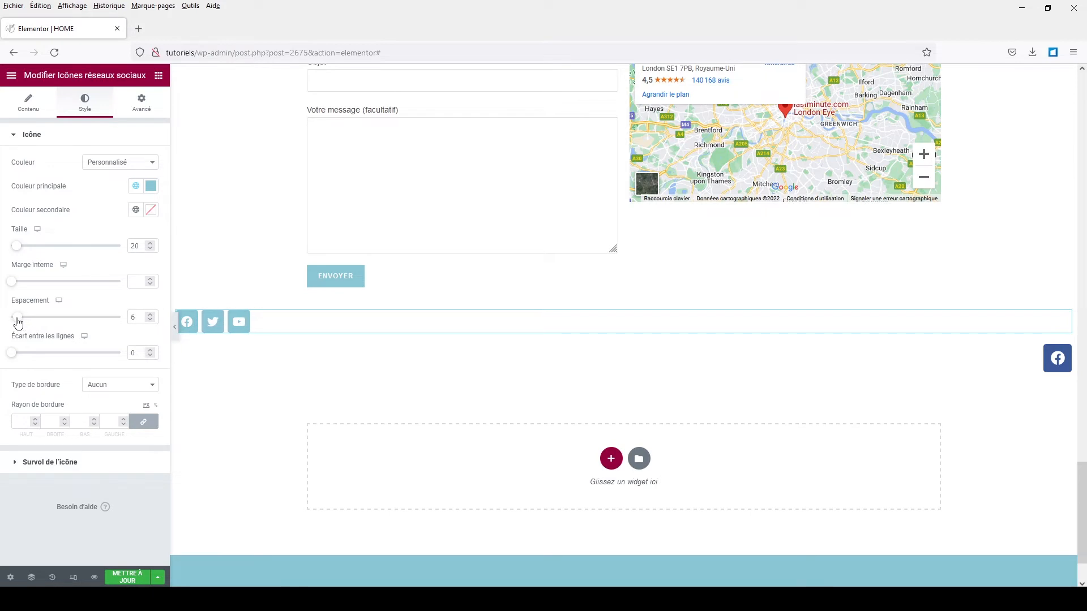
left_click_drag(13, 358, 18, 360)
double_click(130, 317)
type("10")
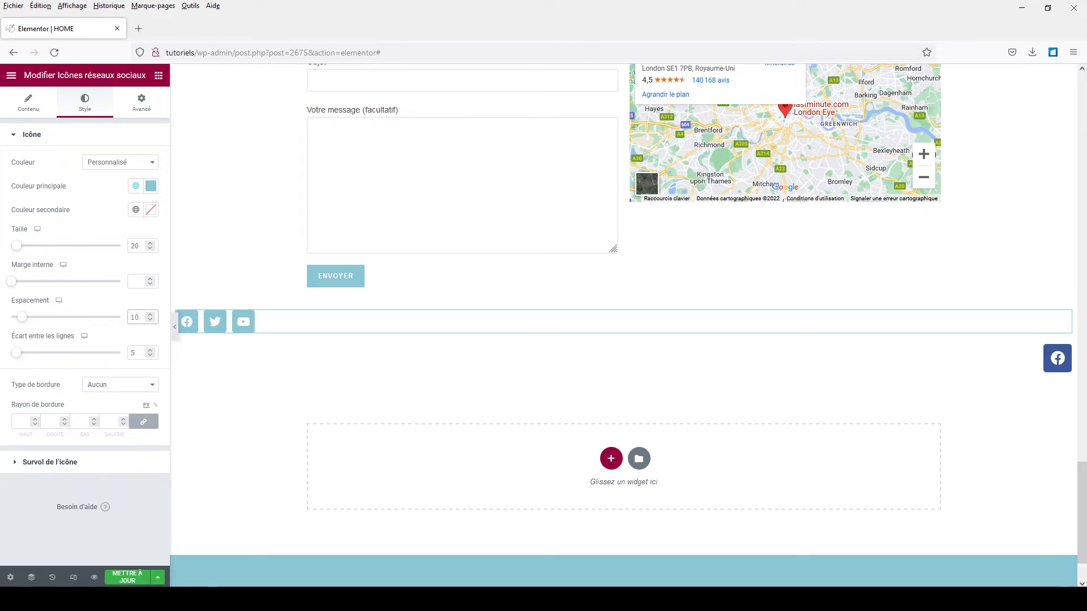
double_click(131, 353)
type("10")
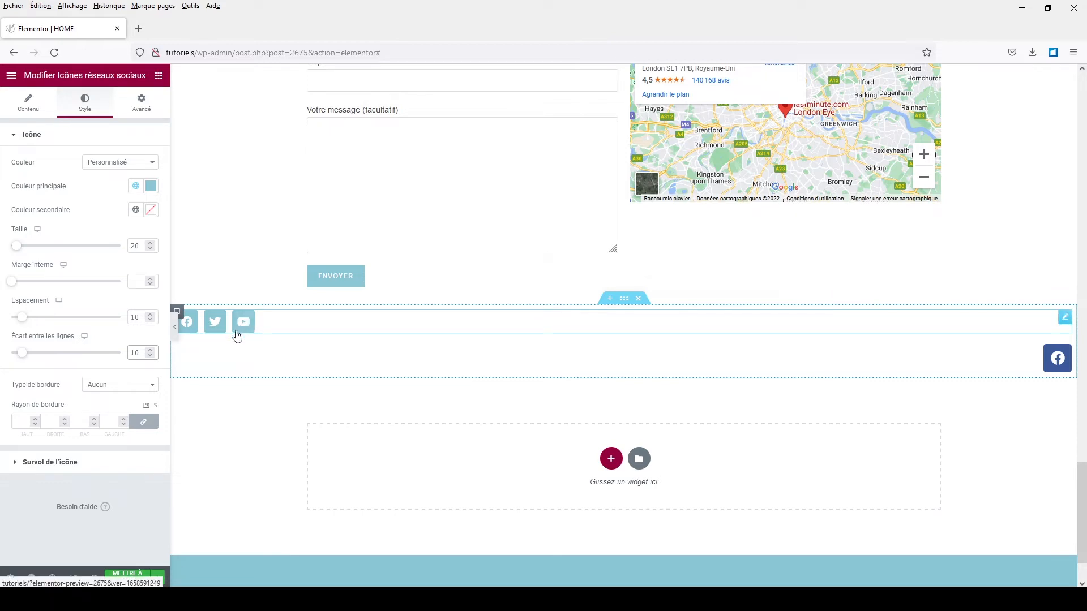
Step: Change the primary color of the upper social icons to white, #FFFFFF
left_click(151, 186)
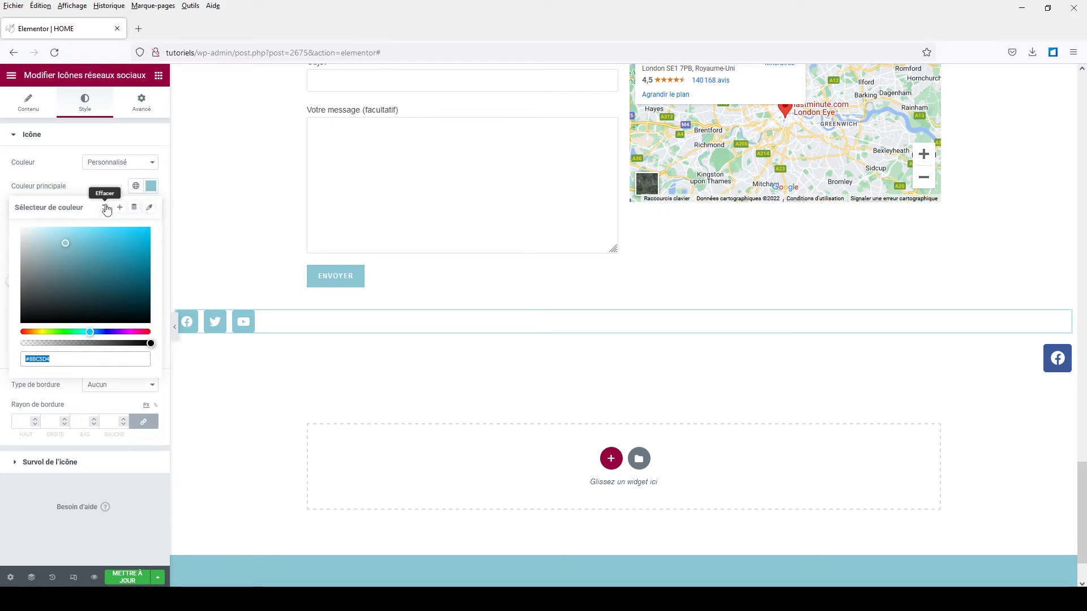
left_click(106, 209)
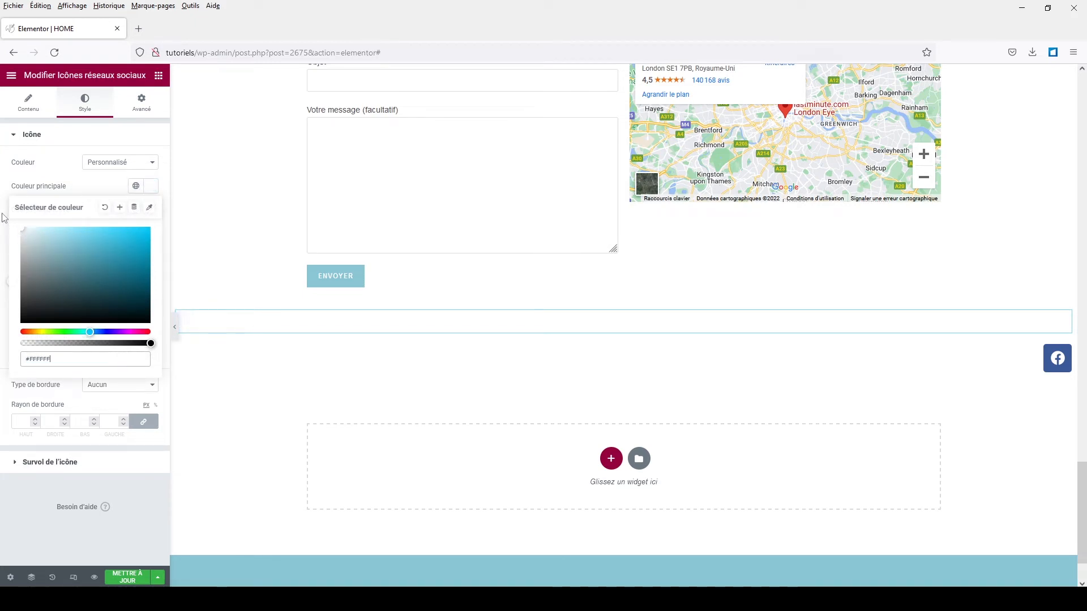
left_click(88, 185)
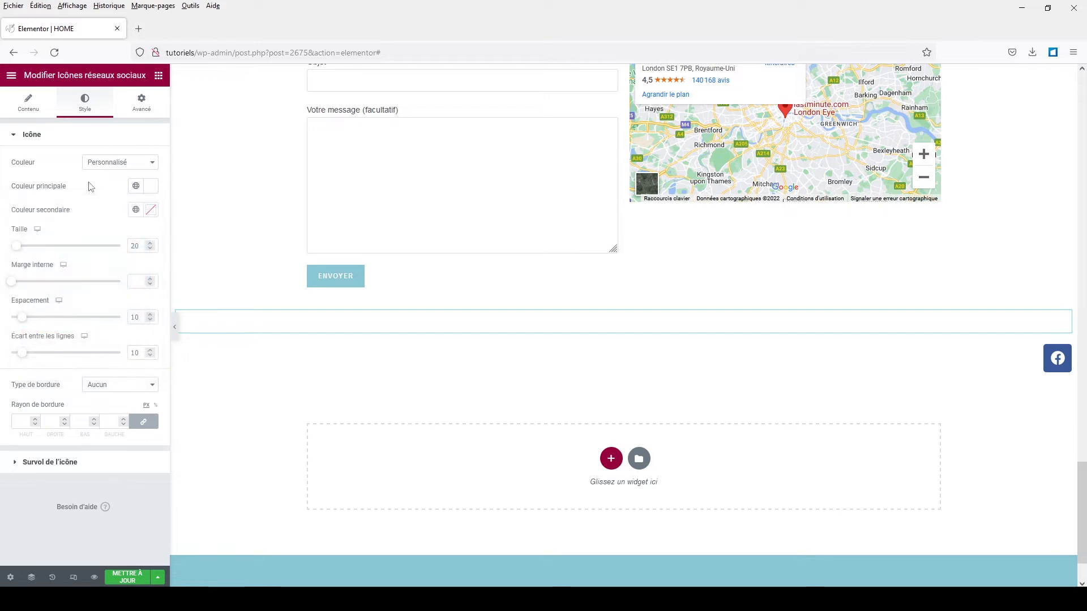
Step: Set the secondary color of the upper social icons to the global color greyblue
left_click(136, 210)
scroll(84, 345, "down", 3)
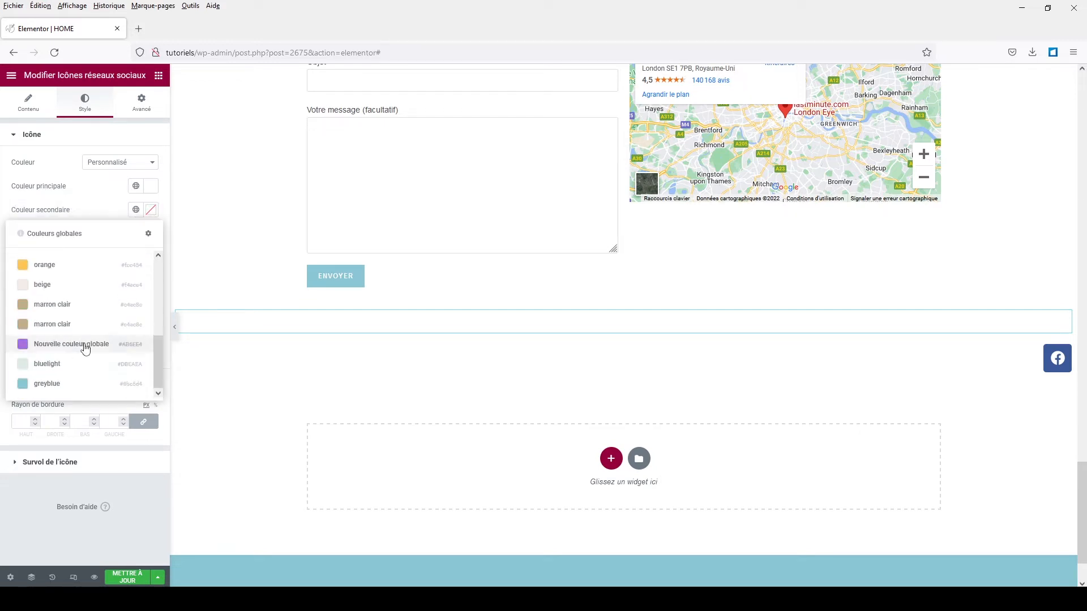
double_click(57, 384)
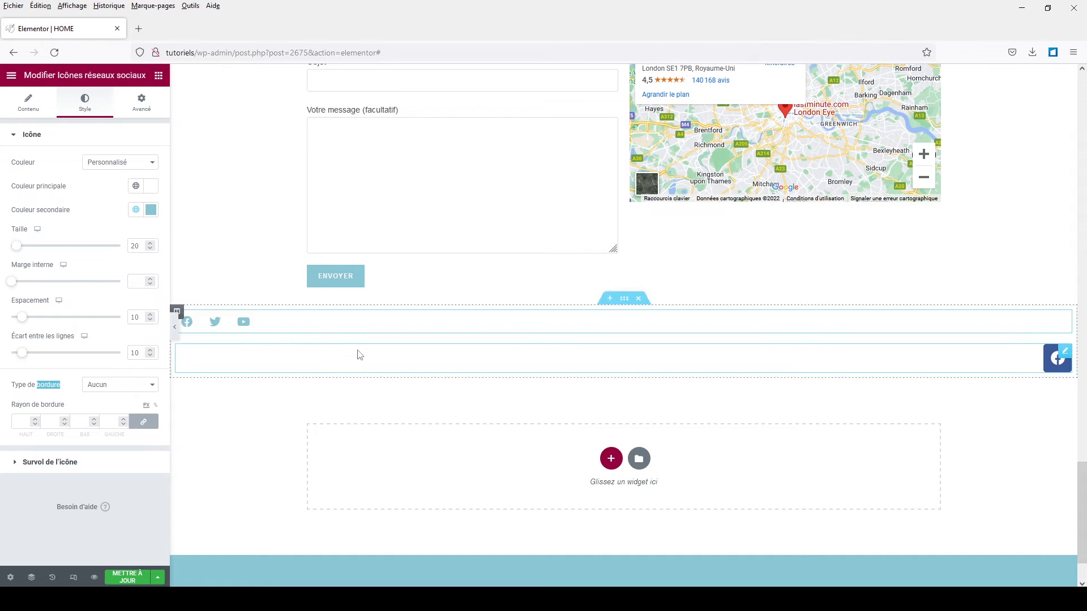
scroll(355, 357, "up", 8)
scroll(356, 357, "down", 5)
scroll(339, 337, "up", 5)
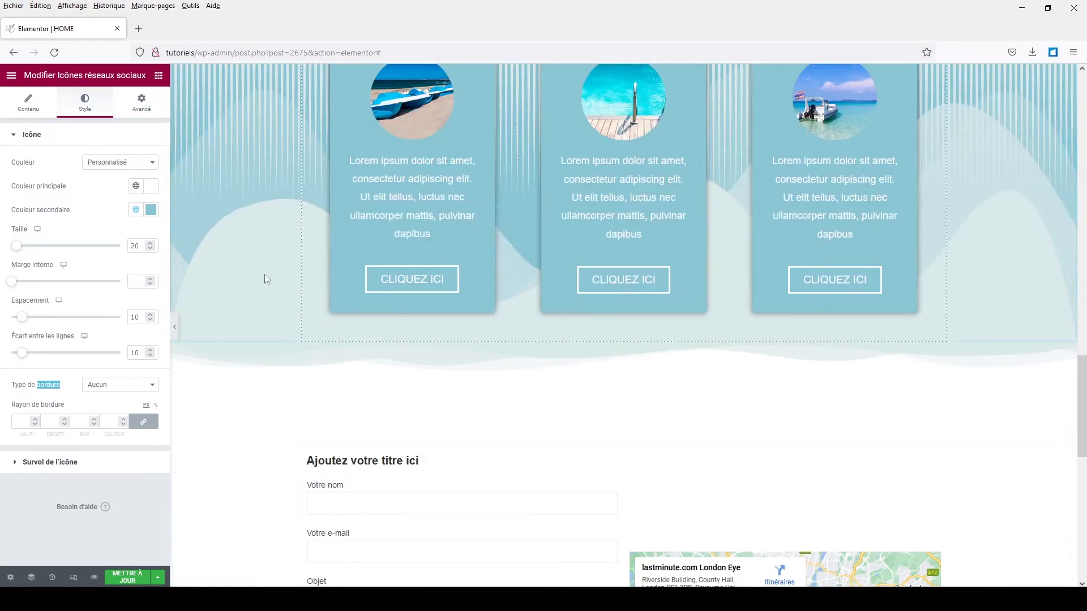
scroll(223, 373, "down", 7)
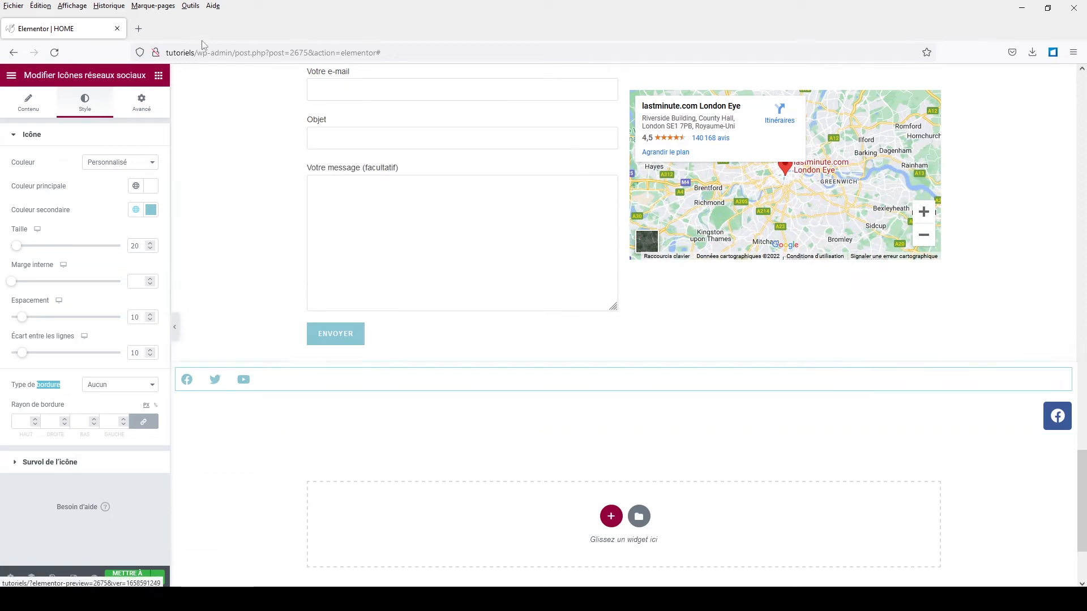
Step: Try a fully transparent primary color, #FFFFFF00, on the upper social icons and restore its full opacity
left_click(151, 190)
left_click_drag(148, 345, 13, 348)
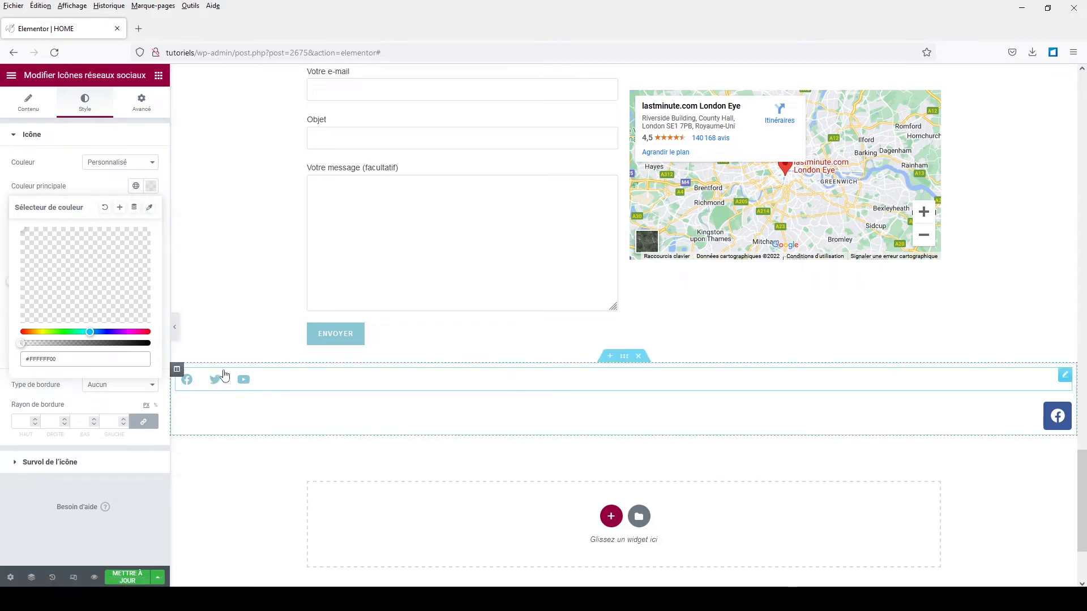
left_click_drag(22, 343, 159, 351)
left_click(104, 182)
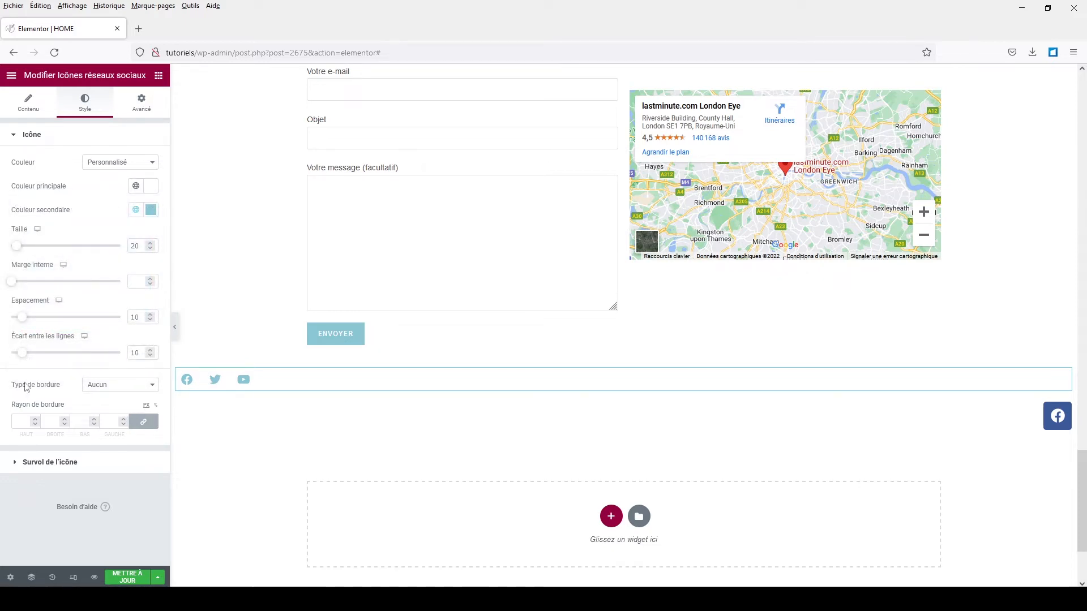
Step: Add a border of type Continue to the upper social icons with a width of 3 on all sides
left_click(122, 387)
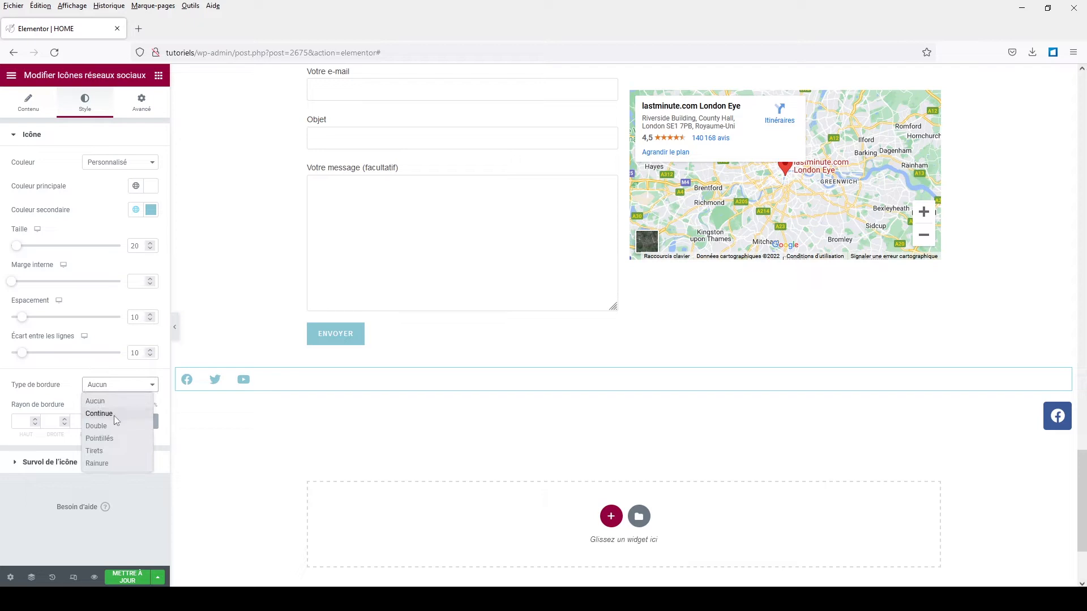
left_click(114, 415)
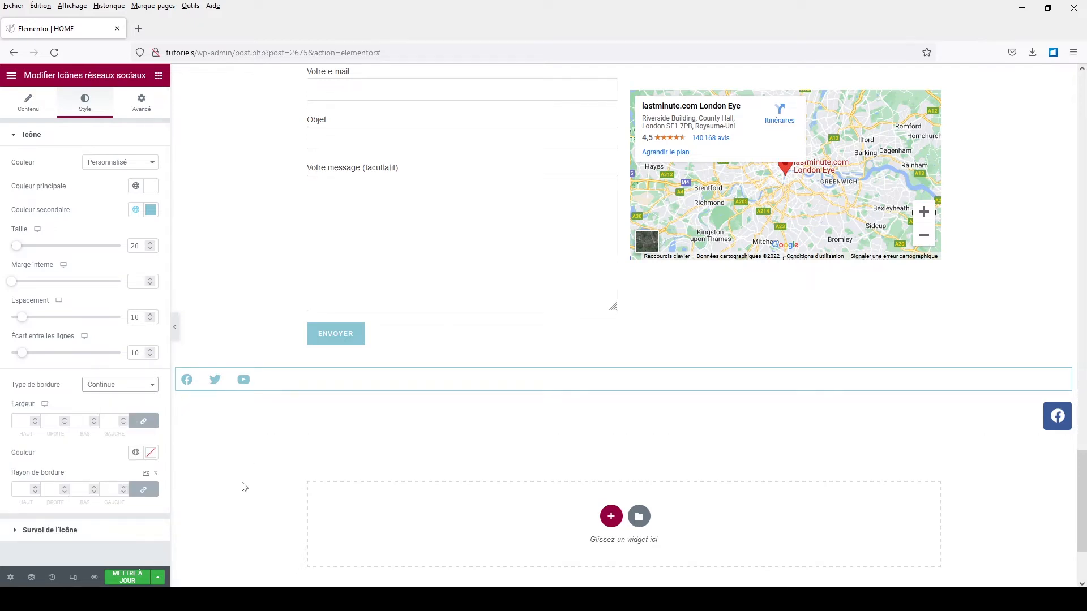
left_click(123, 419)
left_click(124, 419)
left_click(124, 418)
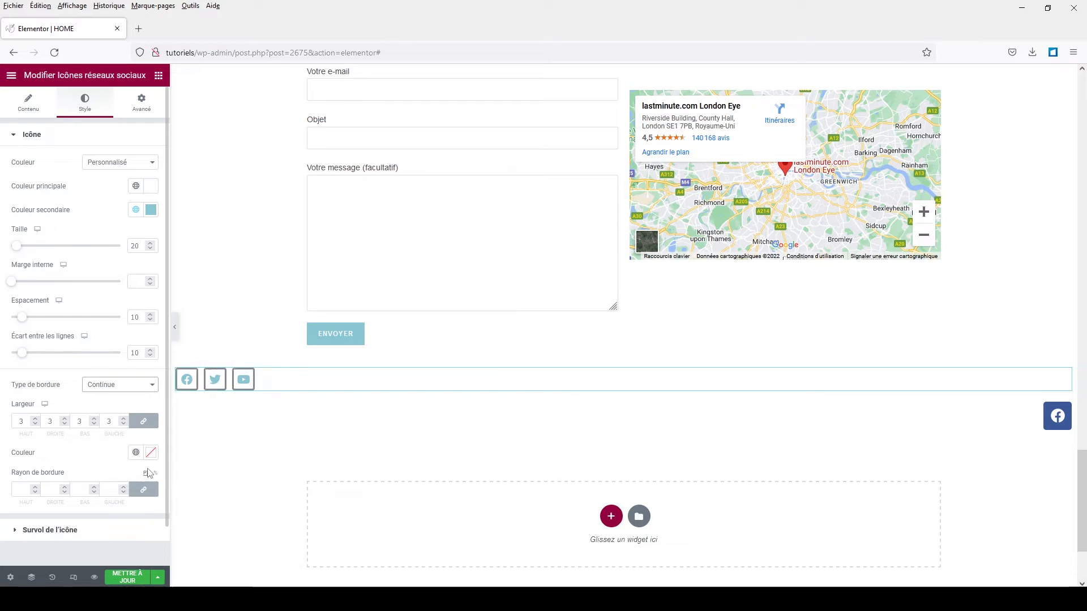
Step: Set the icon border color to the global color greyblue and the border radius to 25 on all corners
left_click(136, 452)
scroll(122, 425, "down", 5)
left_click(122, 425)
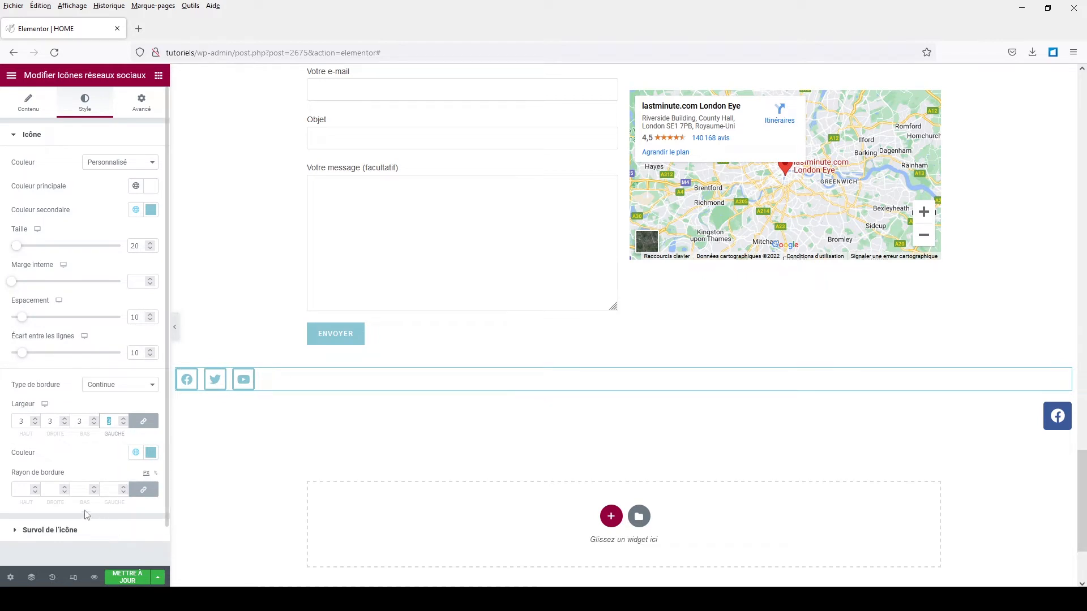
left_click(66, 488)
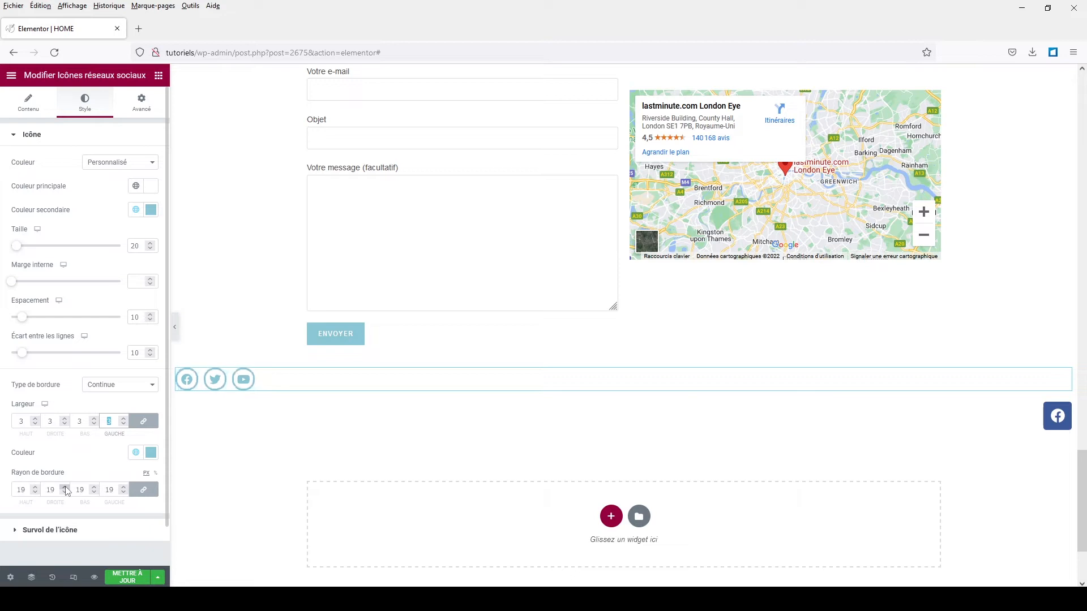
left_click(65, 487)
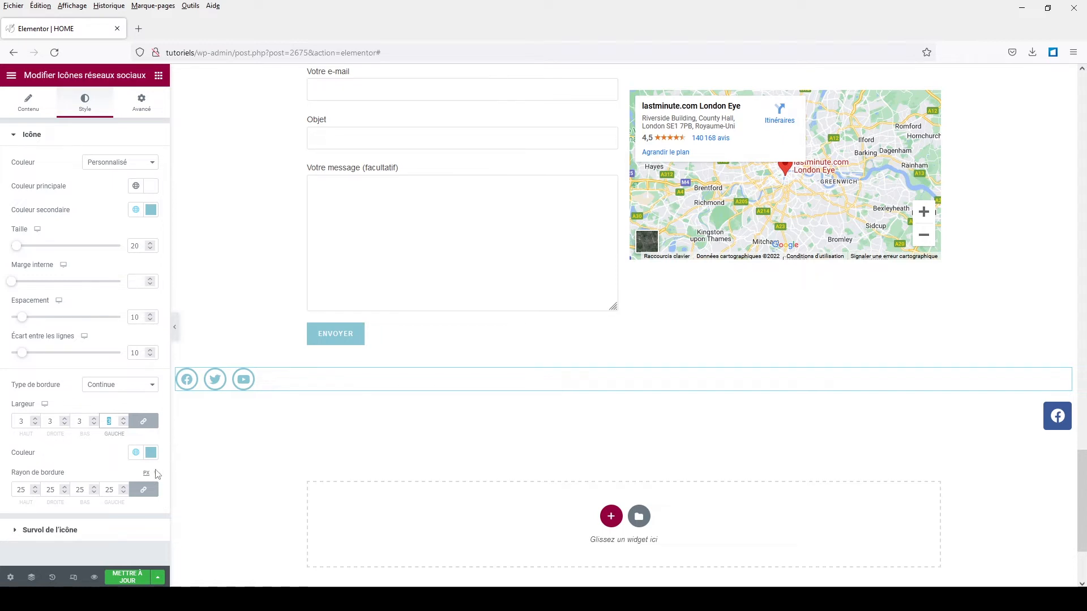
Step: Clear the border radius and border width values of the upper social icons
double_click(110, 489)
key("BackSpace")
double_click(115, 418)
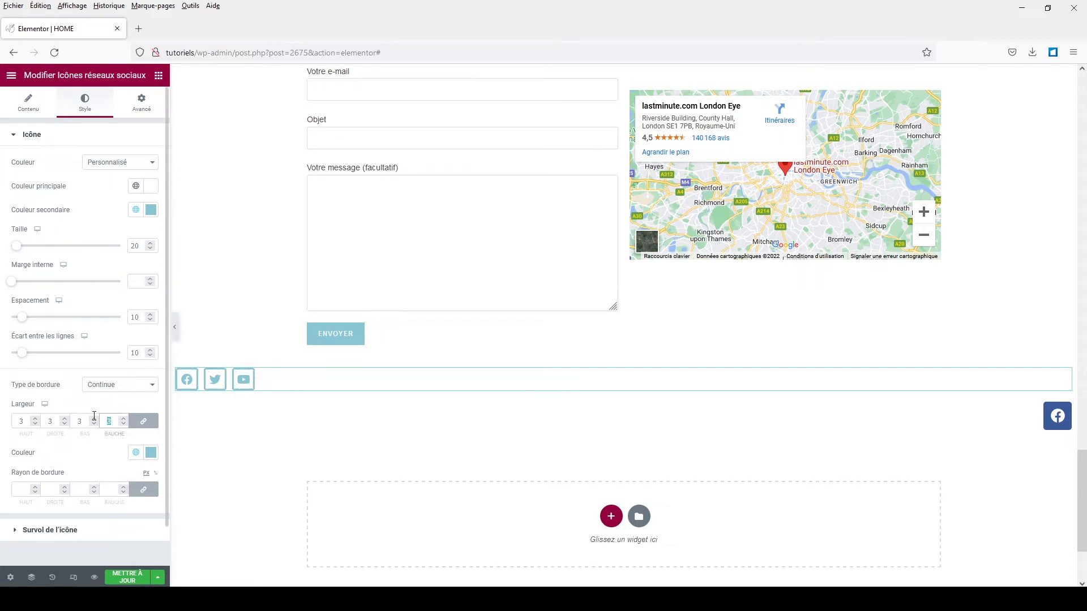
key("BackSpace")
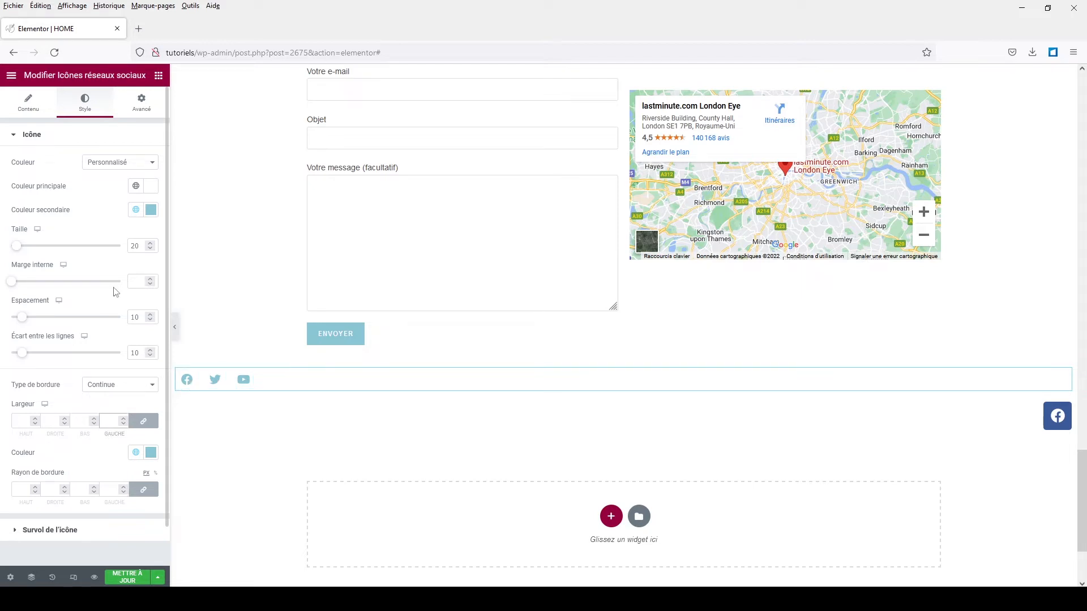
Step: Reset the secondary color of the upper social icons and set their primary color to the global color greyblue
left_click(150, 210)
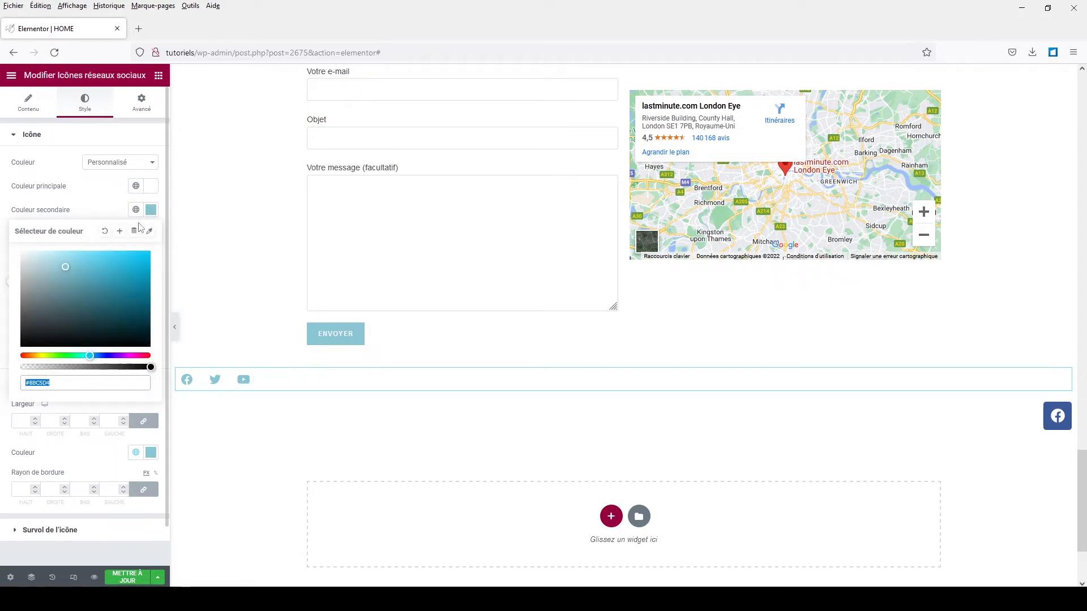
left_click(106, 233)
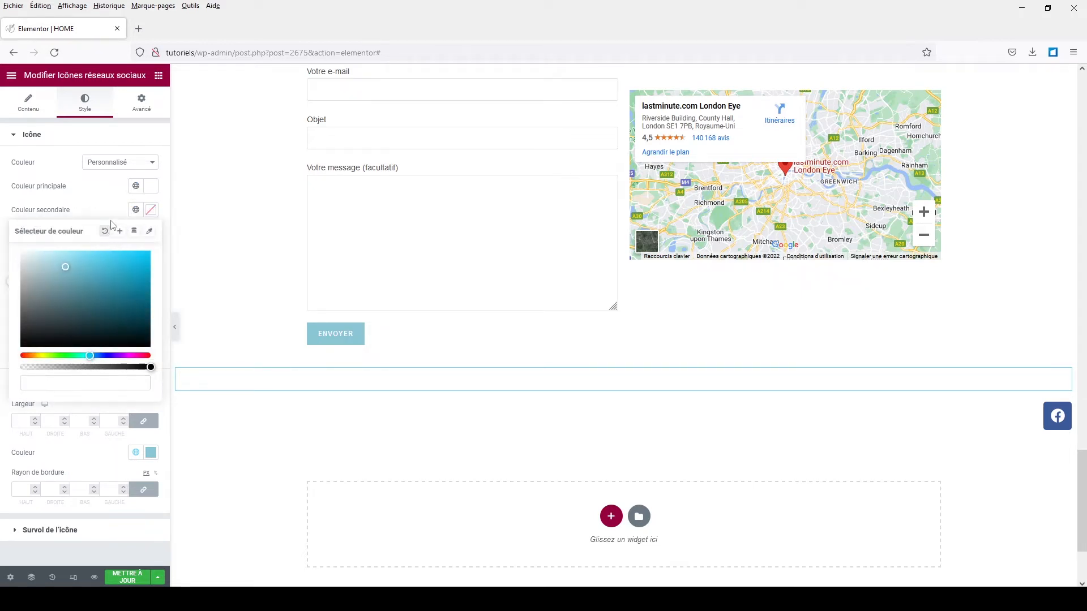
left_click(136, 187)
scroll(92, 303, "down", 3)
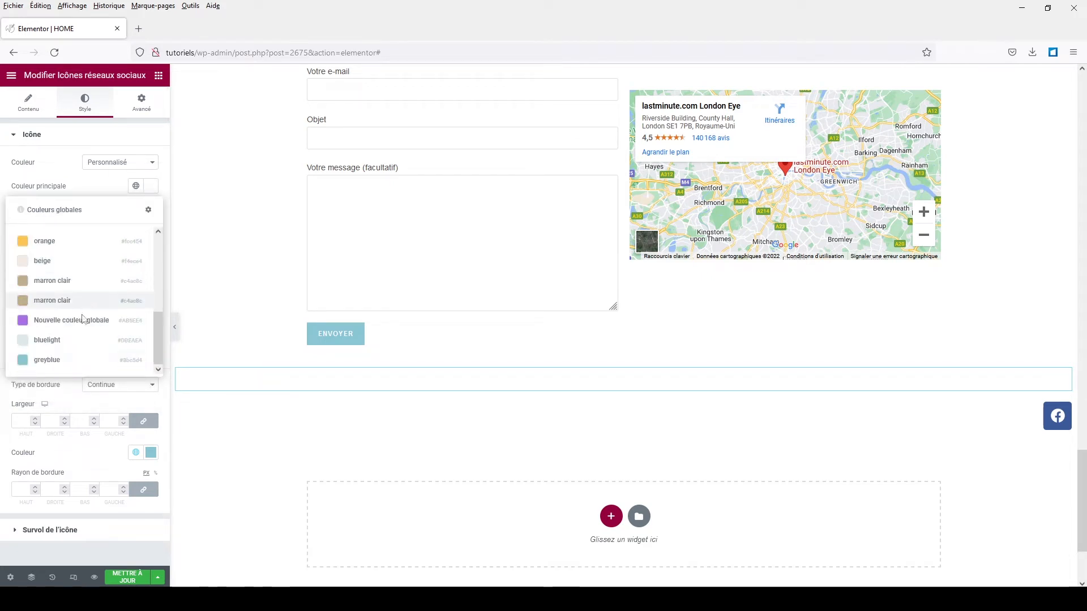
left_click(53, 359)
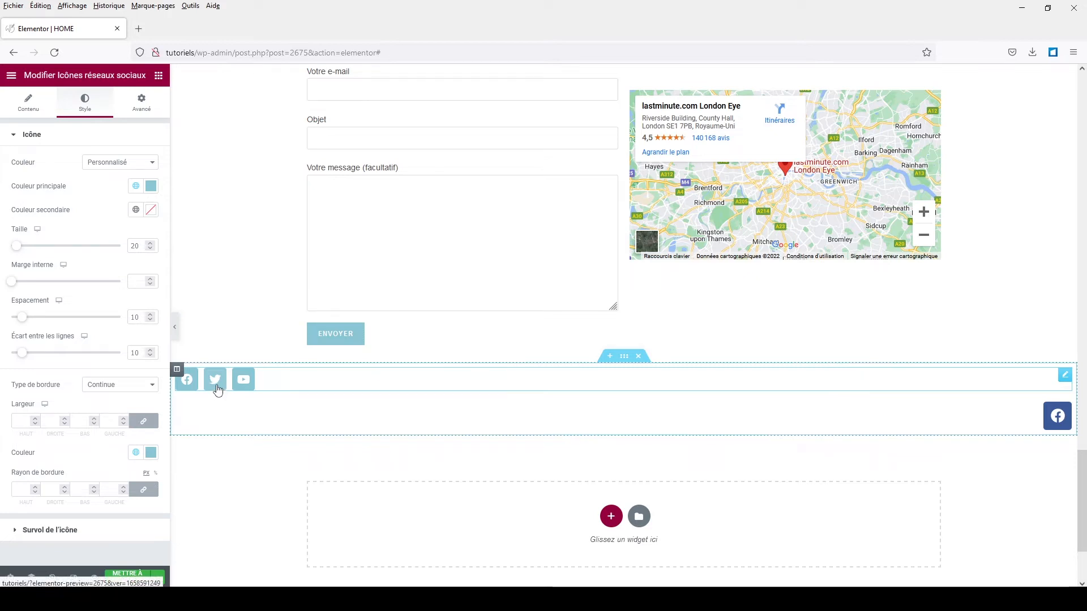
Step: Review the Facebook item's link settings and arrange the upper social icons in 1 column
left_click(26, 101)
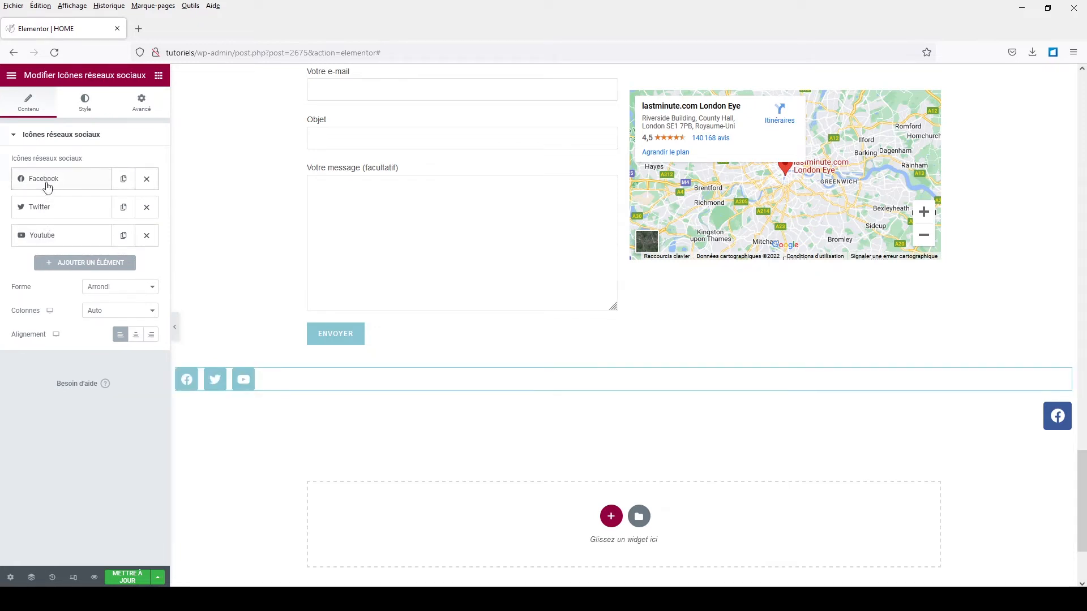
left_click(47, 180)
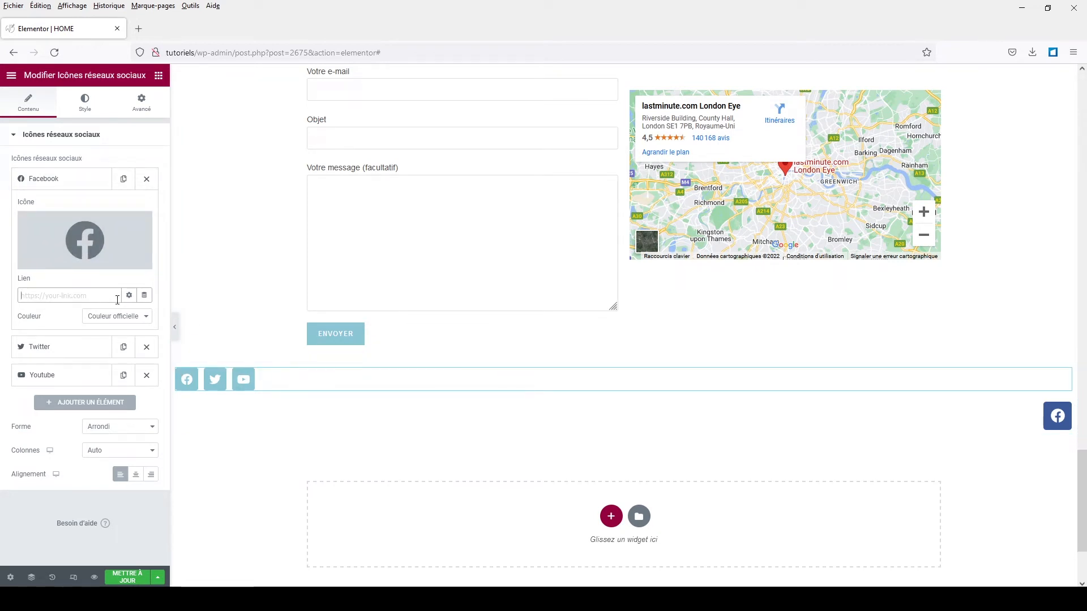
left_click(93, 151)
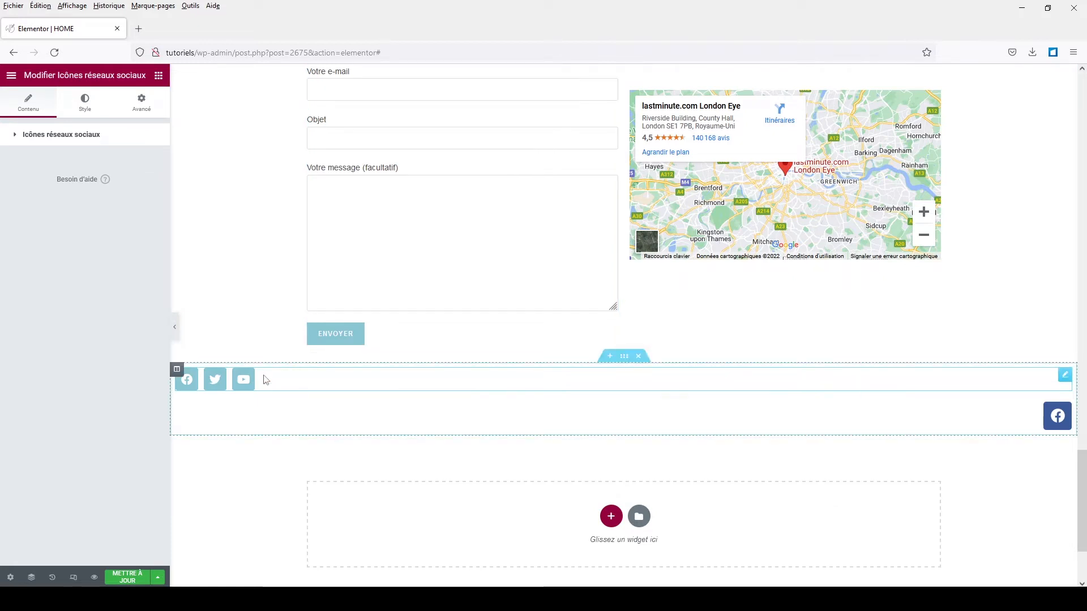
left_click(51, 139)
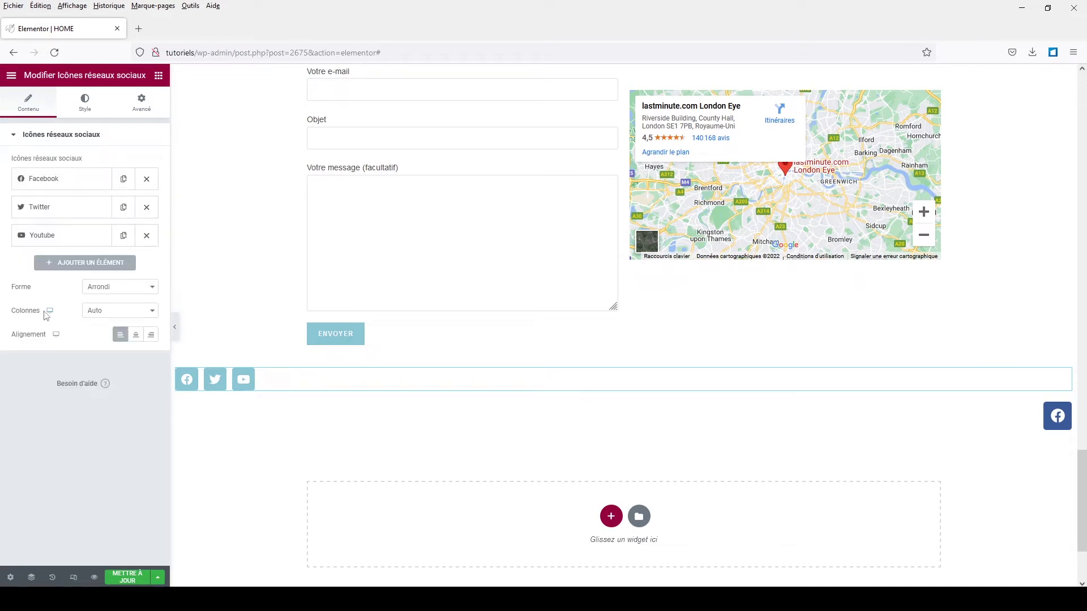
left_click(113, 320)
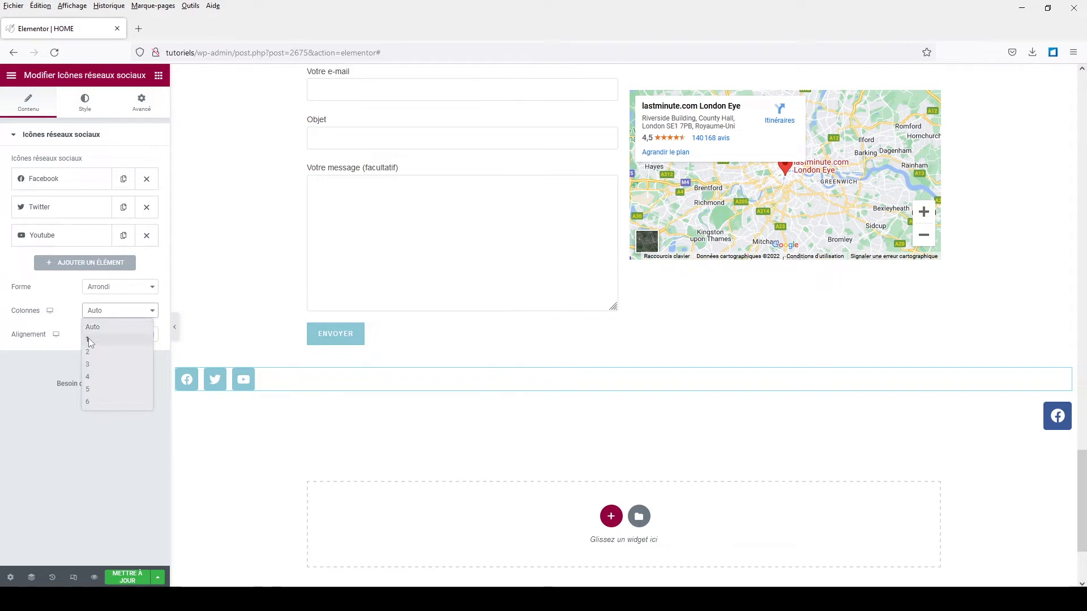
left_click(93, 341)
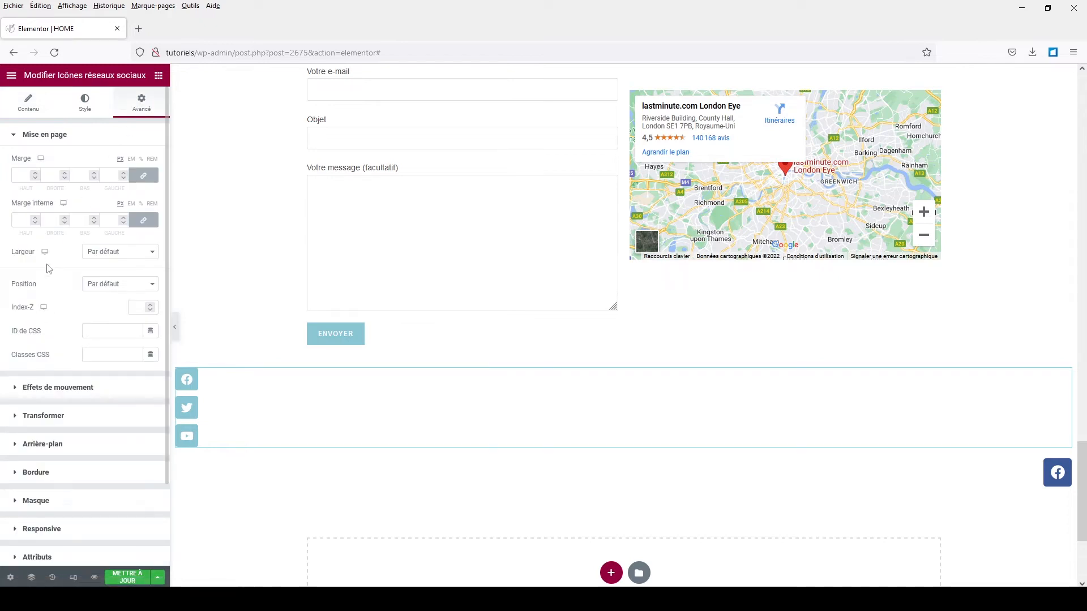
Step: Set the width of the upper social icons widget to En ligne (auto)
left_click(136, 260)
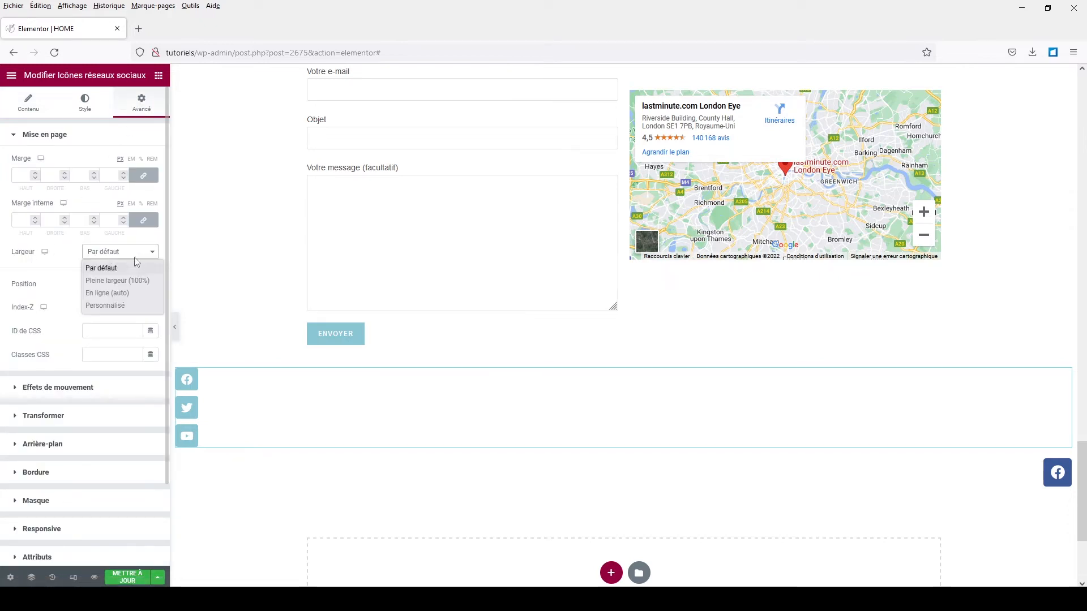
left_click(129, 294)
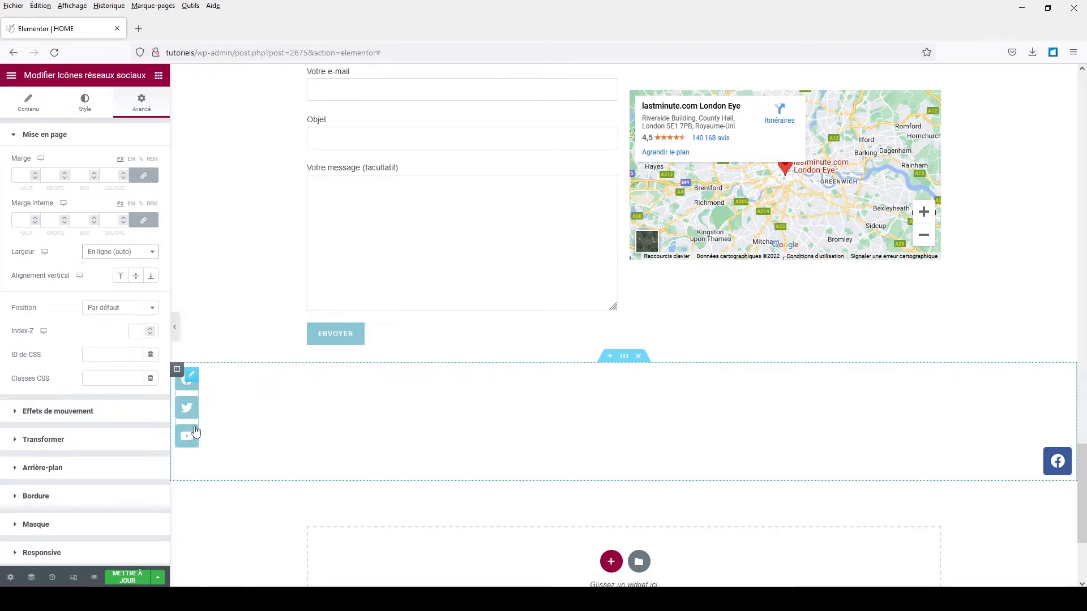
scroll(732, 420, "up", 5)
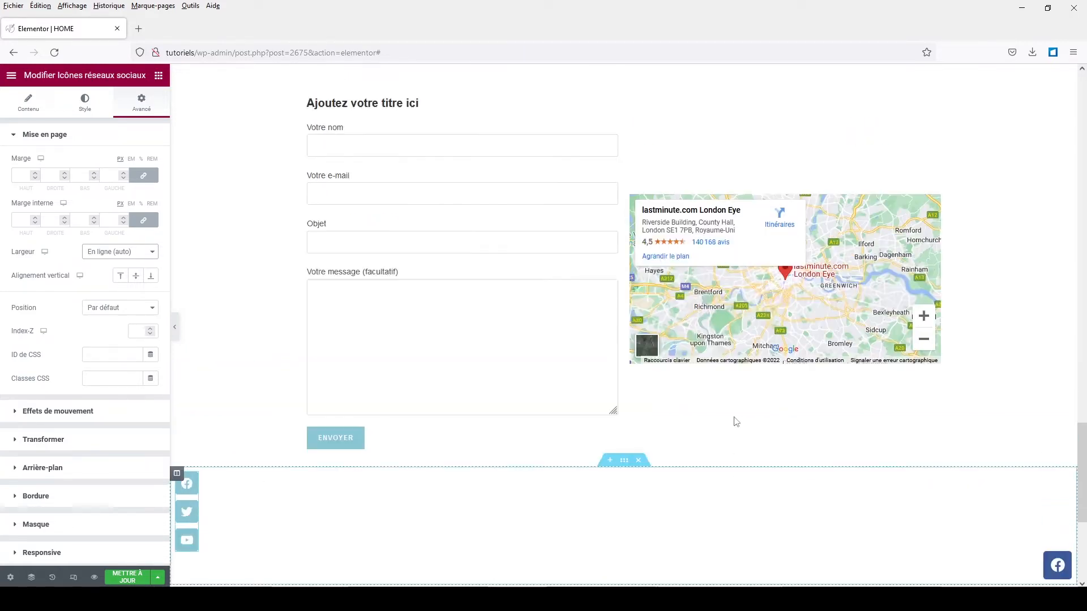
scroll(730, 419, "down", 8)
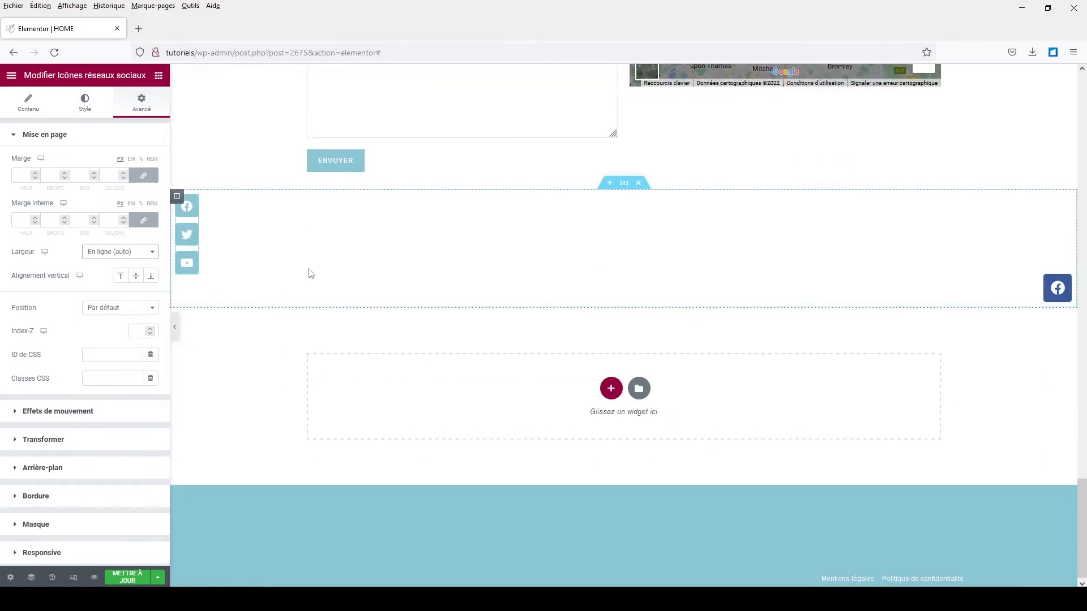
scroll(309, 272, "up", 1)
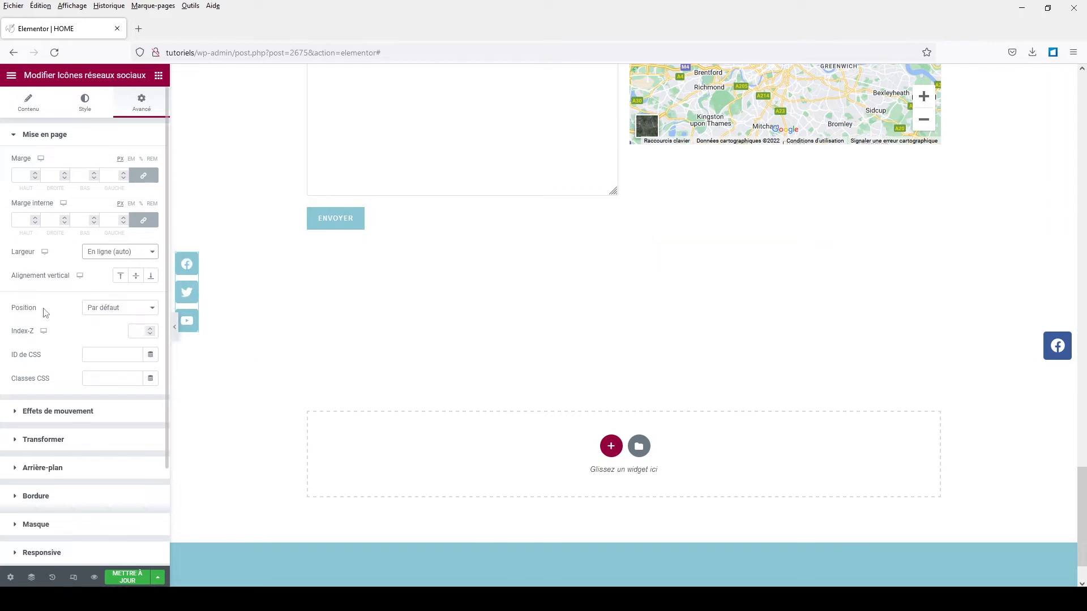
Step: Set the upper social icons widget's position to Fixe with a horizontal offset of 10 px
left_click(94, 313)
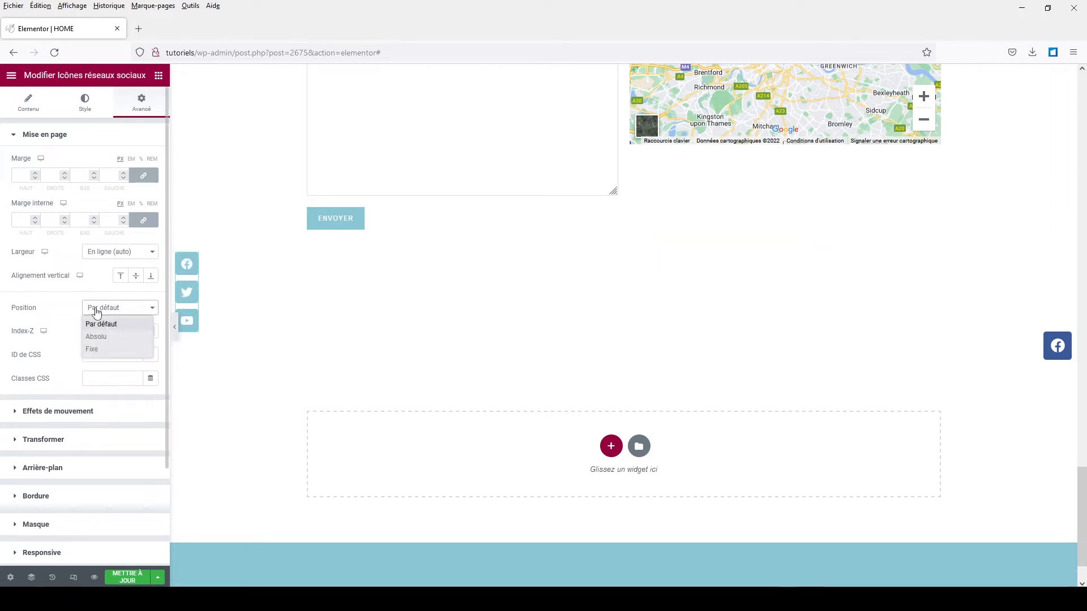
left_click(93, 349)
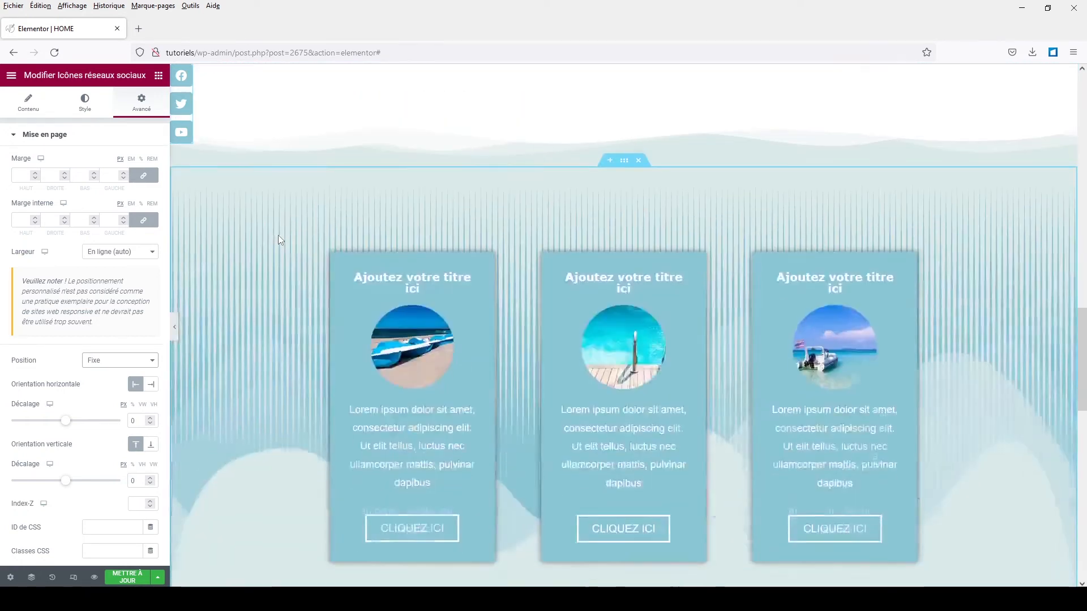
scroll(277, 236, "down", 14)
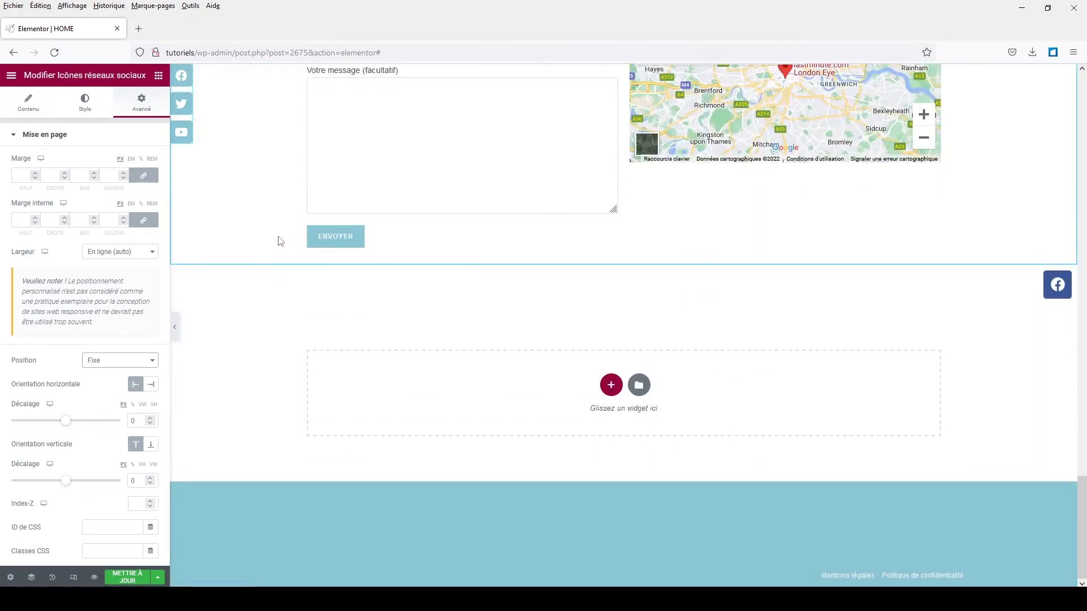
scroll(279, 240, "up", 5)
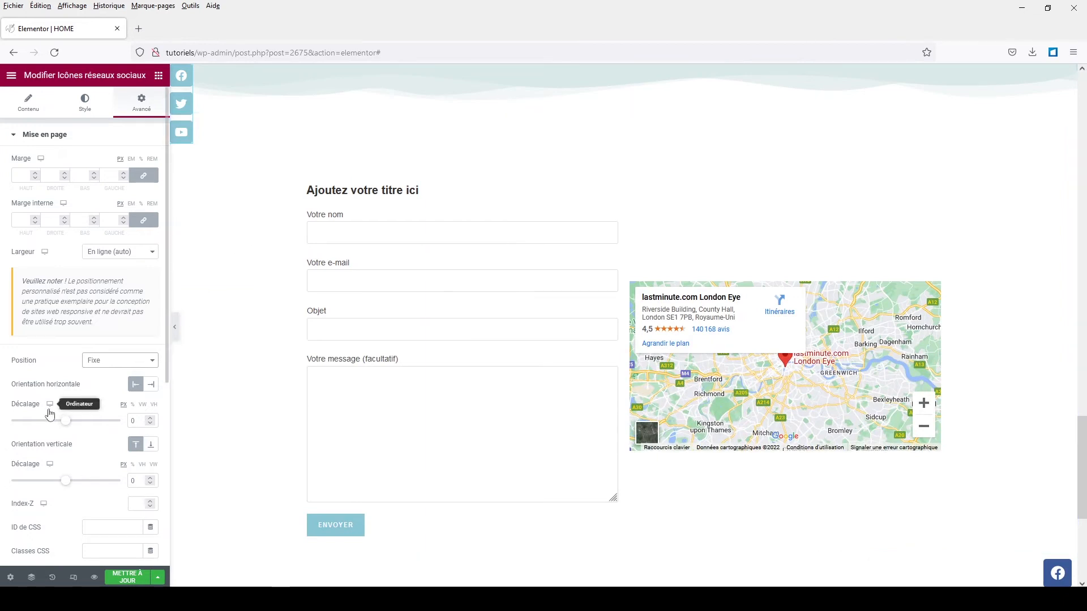
left_click(132, 420)
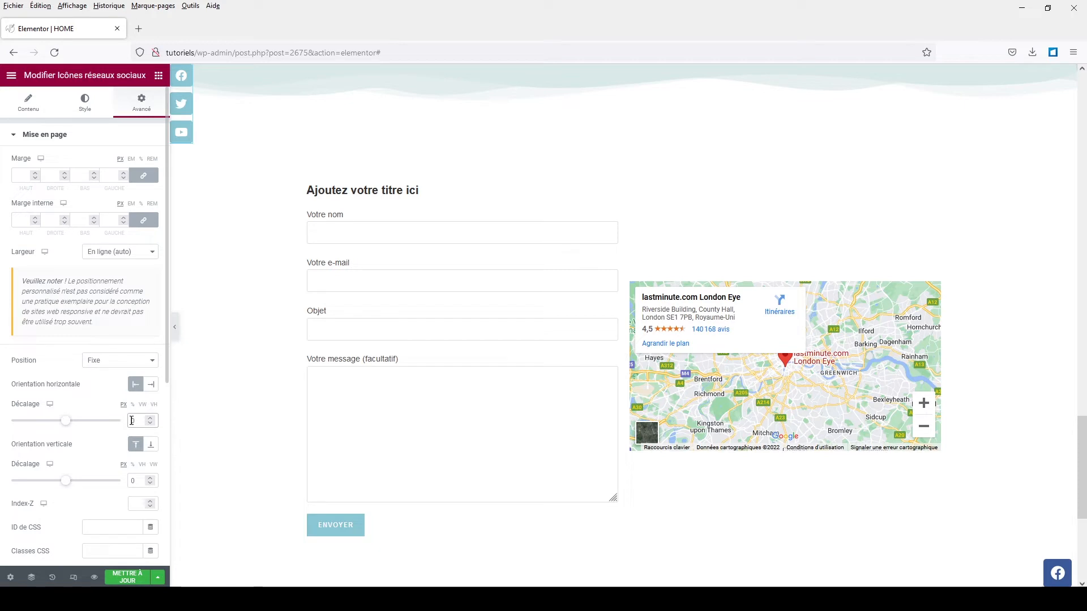
type("10")
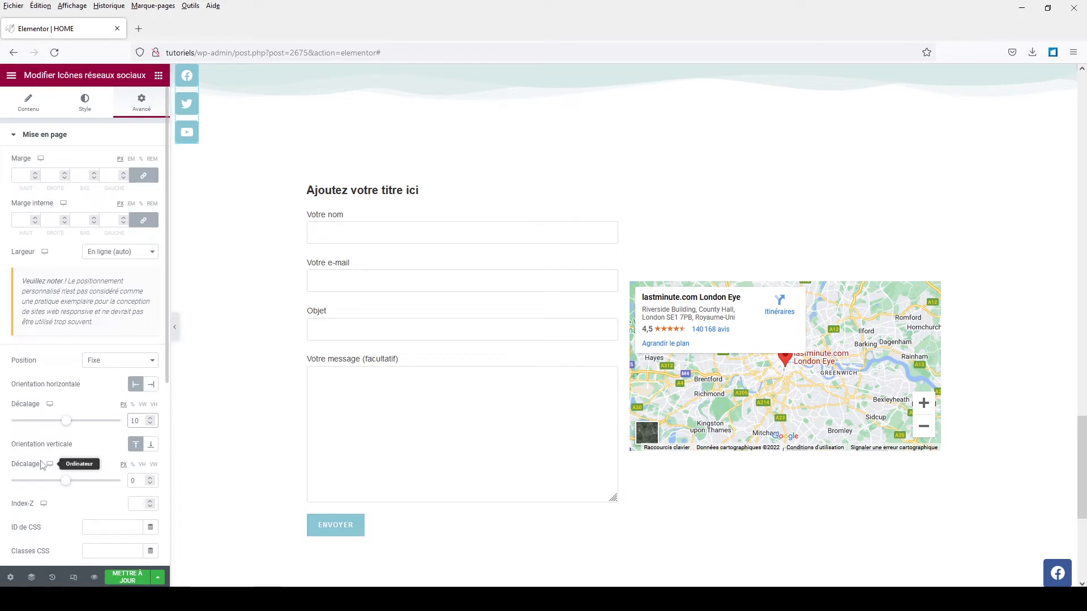
Step: Switch the upper social icons widget's vertical offset to %, trying 50 and 35 before setting it to 40
left_click(133, 465)
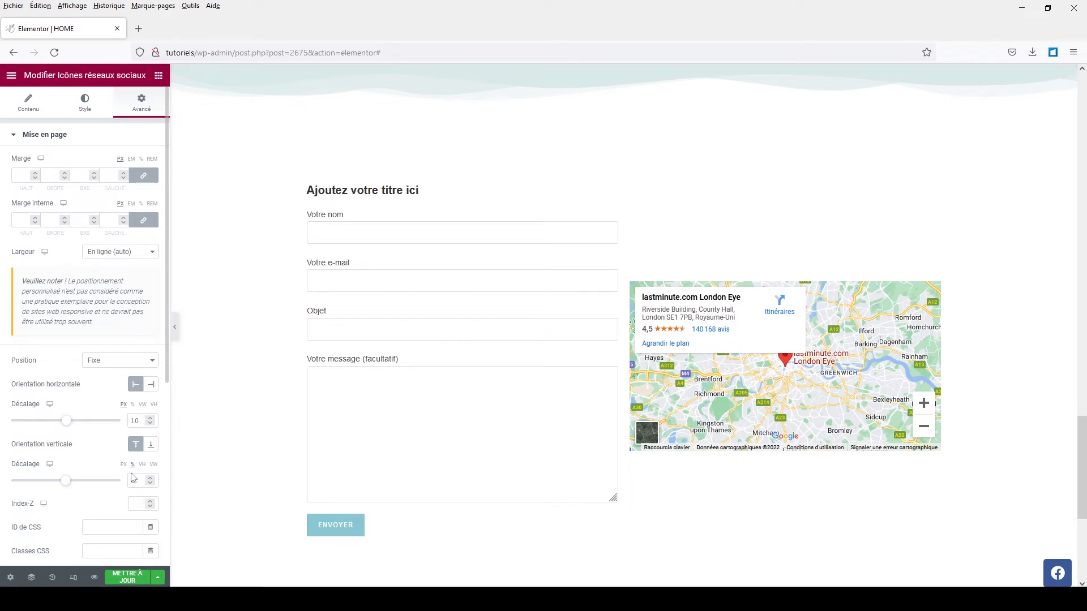
left_click(133, 481)
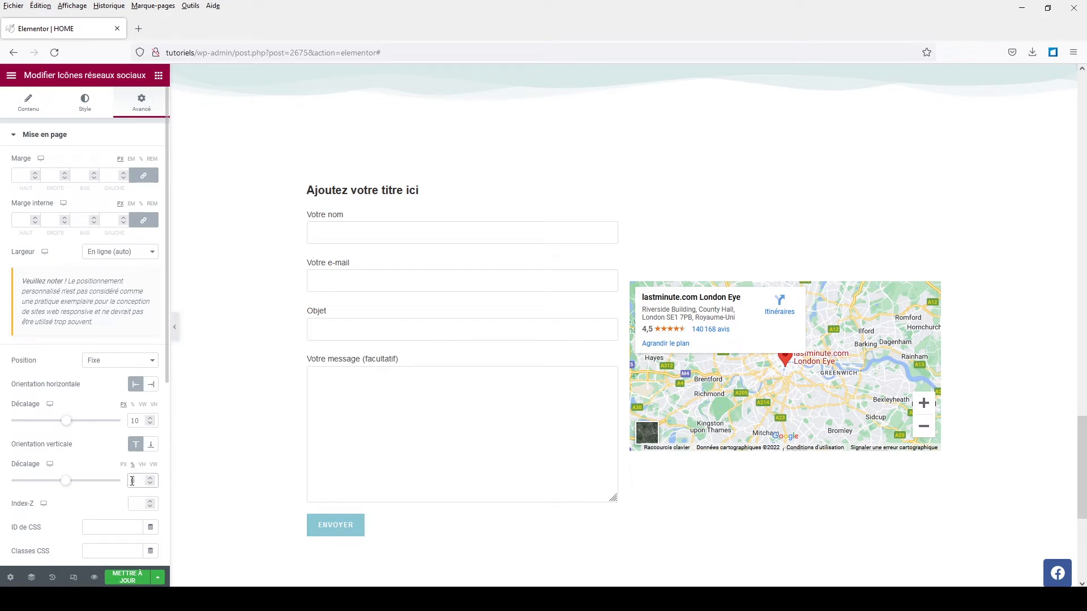
type("50")
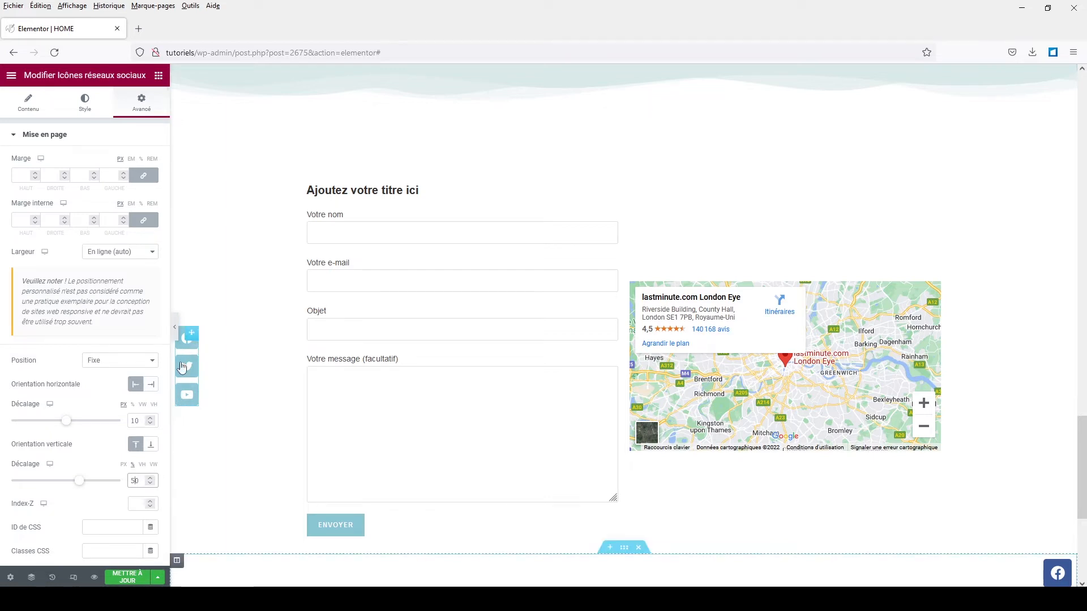
left_click_drag(141, 480, 116, 479)
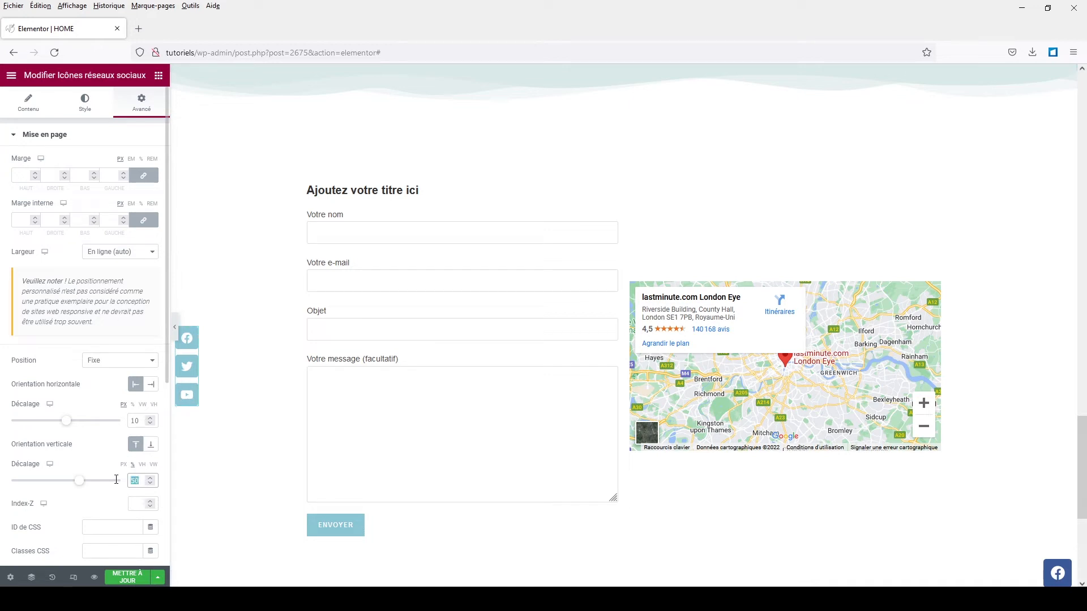
type("35")
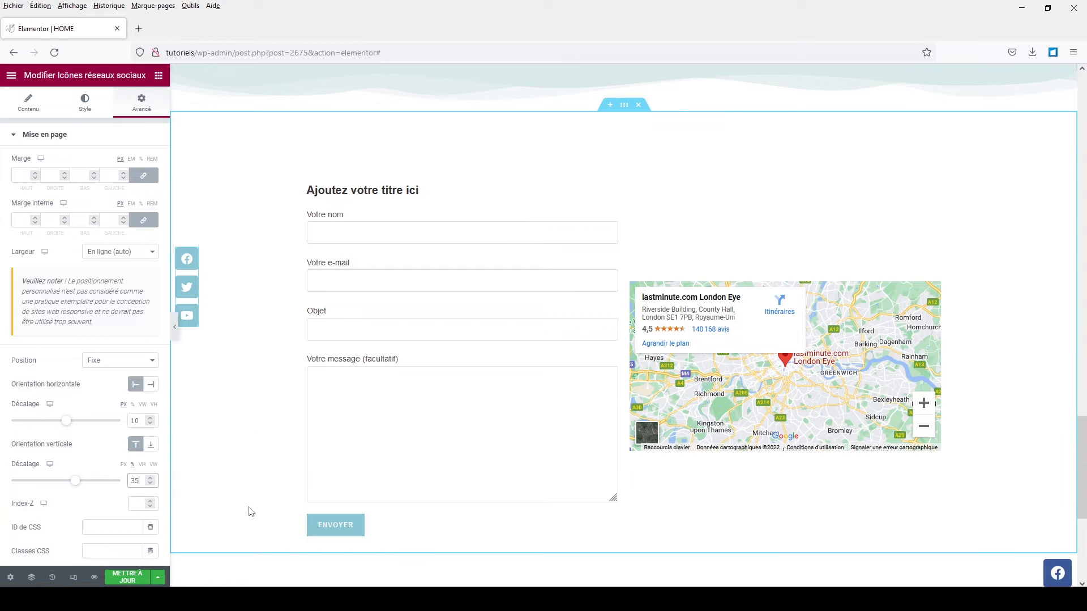
scroll(258, 434, "up", 3)
scroll(257, 434, "down", 3)
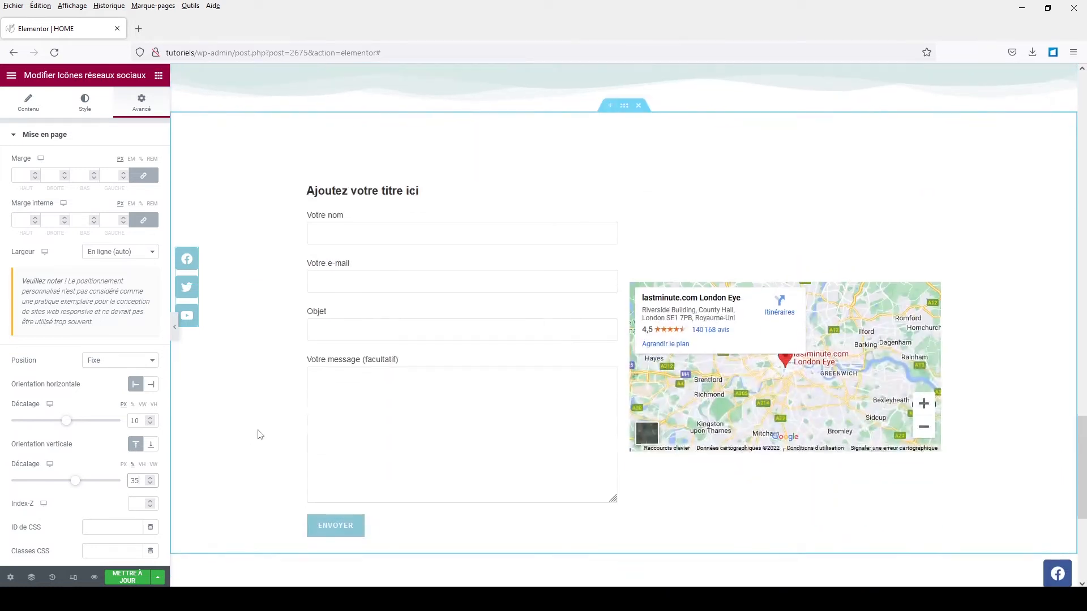
left_click_drag(131, 480, 151, 480)
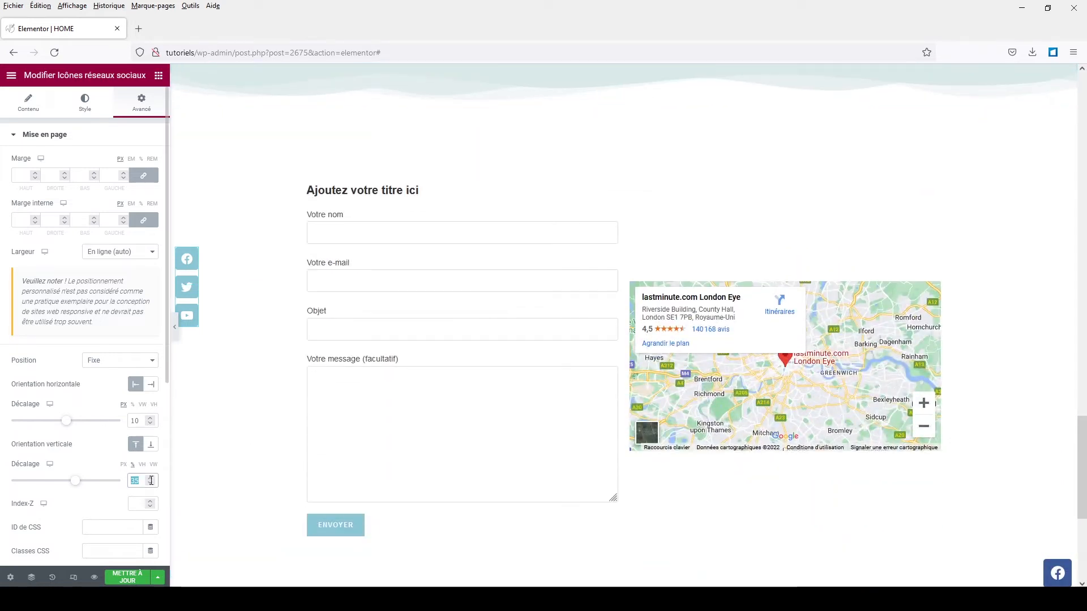
type("40")
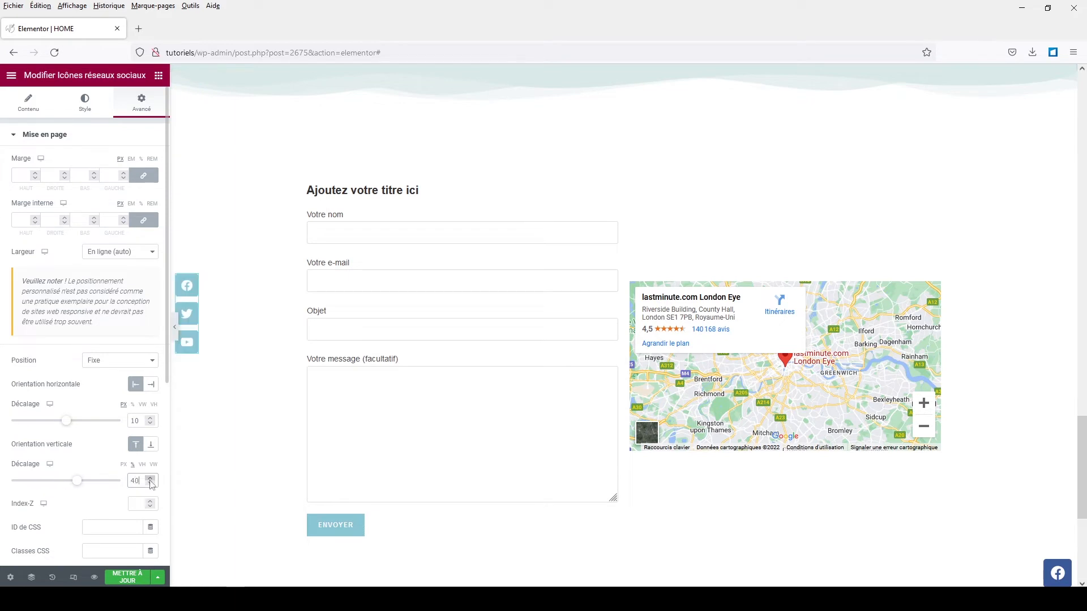
Step: Update the home page and open its preview
scroll(395, 451, "up", 10)
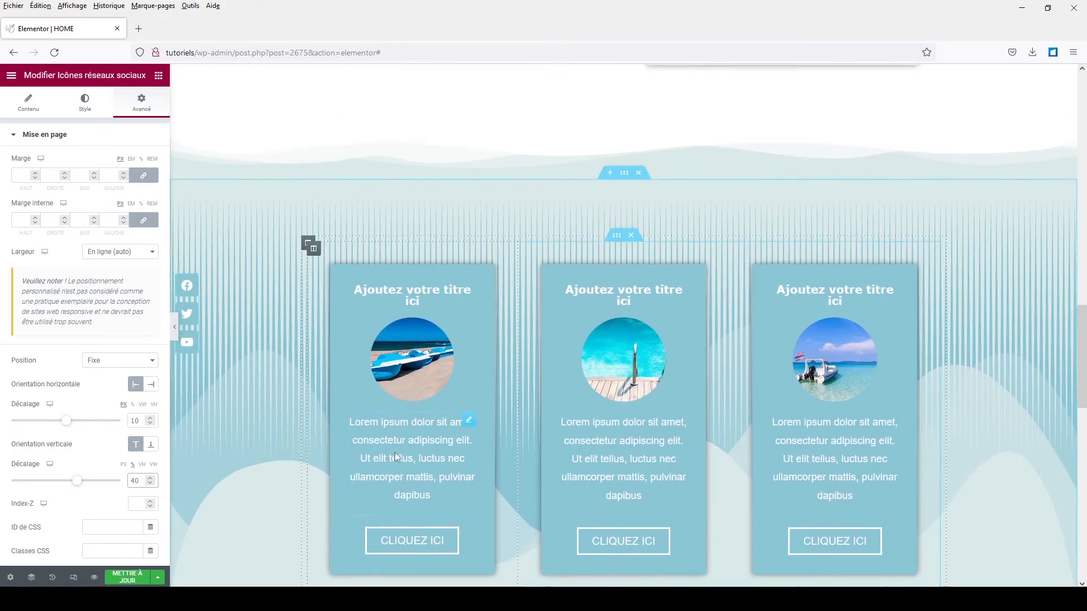
scroll(395, 452, "up", 10)
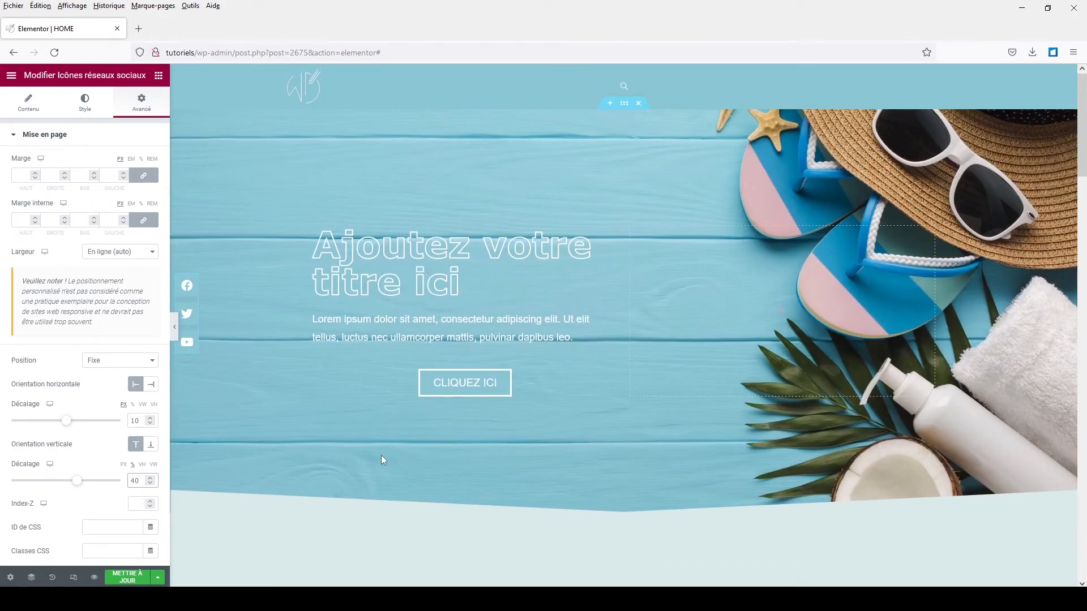
left_click(114, 578)
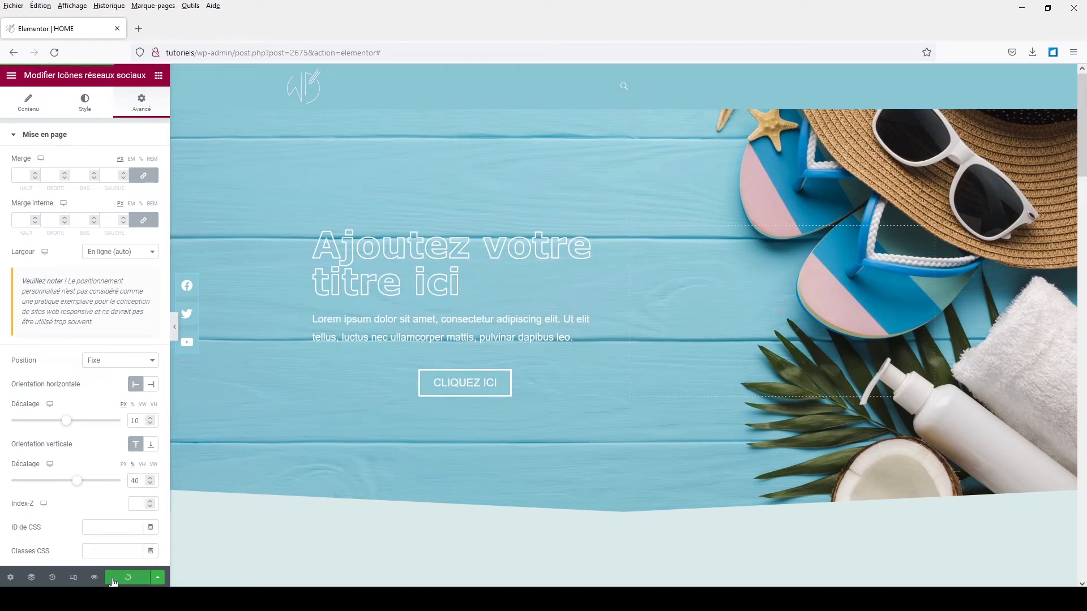
left_click(94, 577)
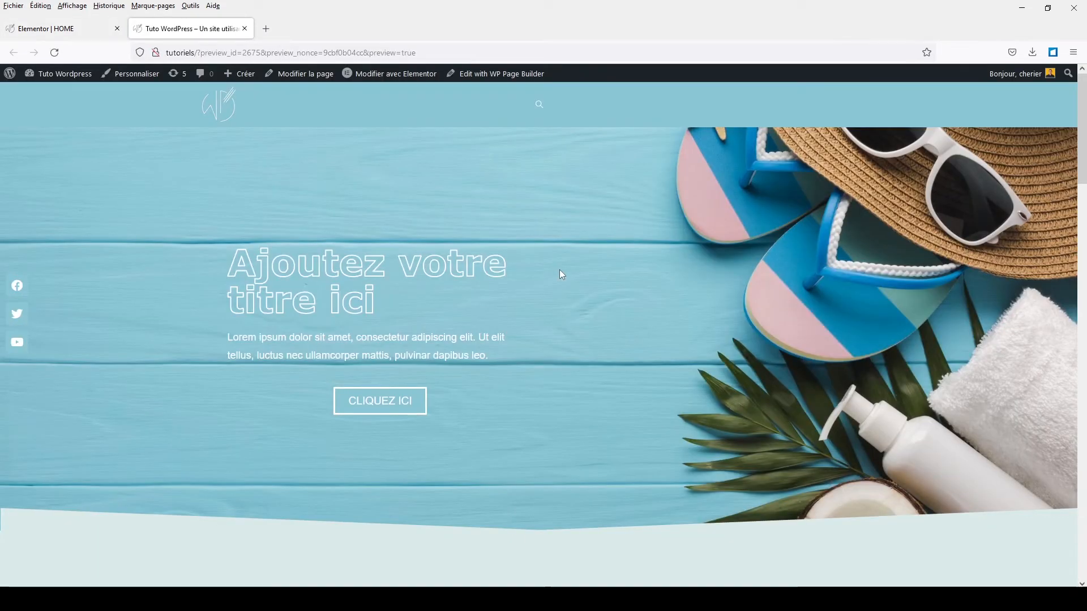
Step: Examine the fixed social icons' placement over the whole length of the previewed home page
scroll(560, 270, "down", 5)
scroll(560, 274, "down", 15)
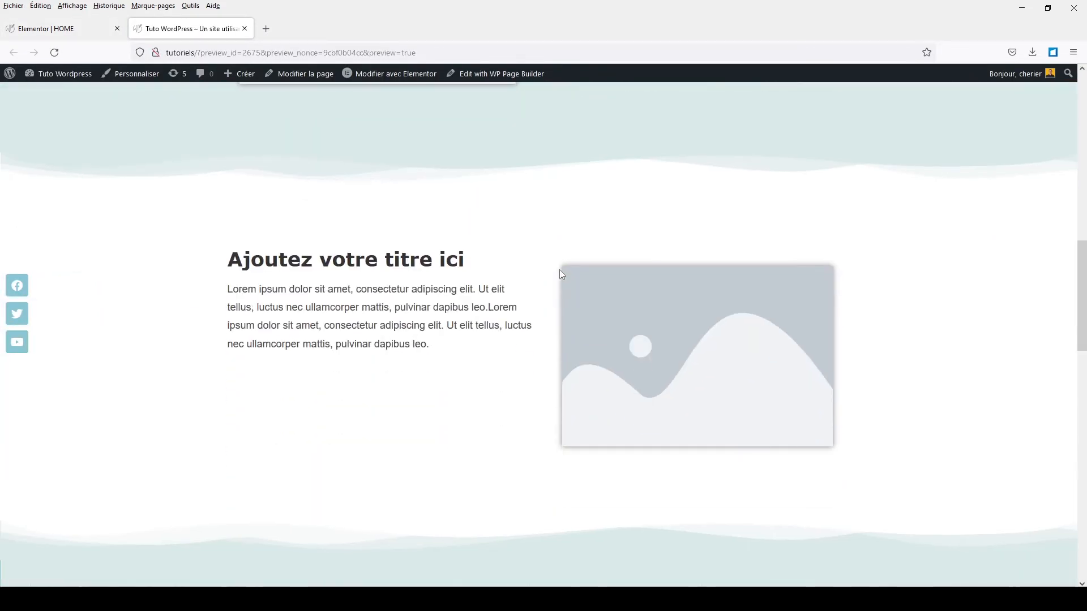
scroll(560, 274, "down", 3)
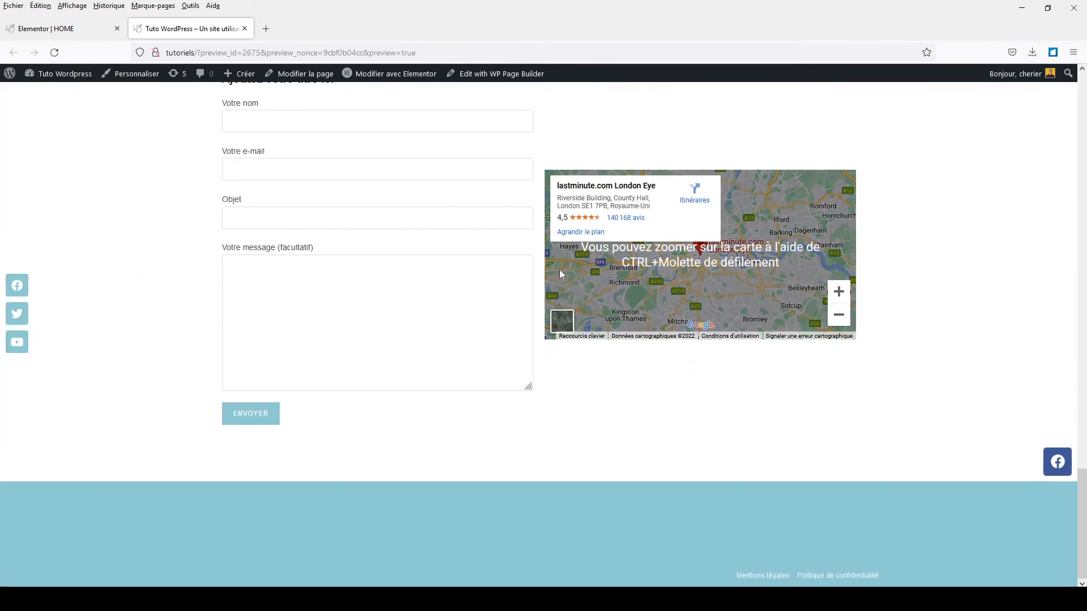
scroll(561, 274, "up", 13)
scroll(562, 274, "up", 15)
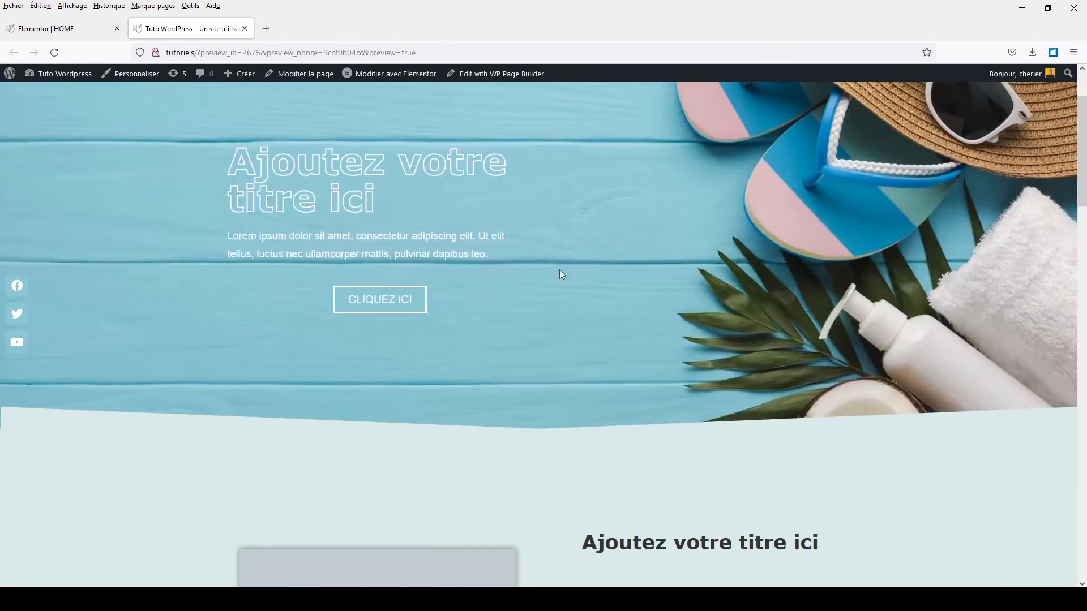
scroll(561, 274, "down", 15)
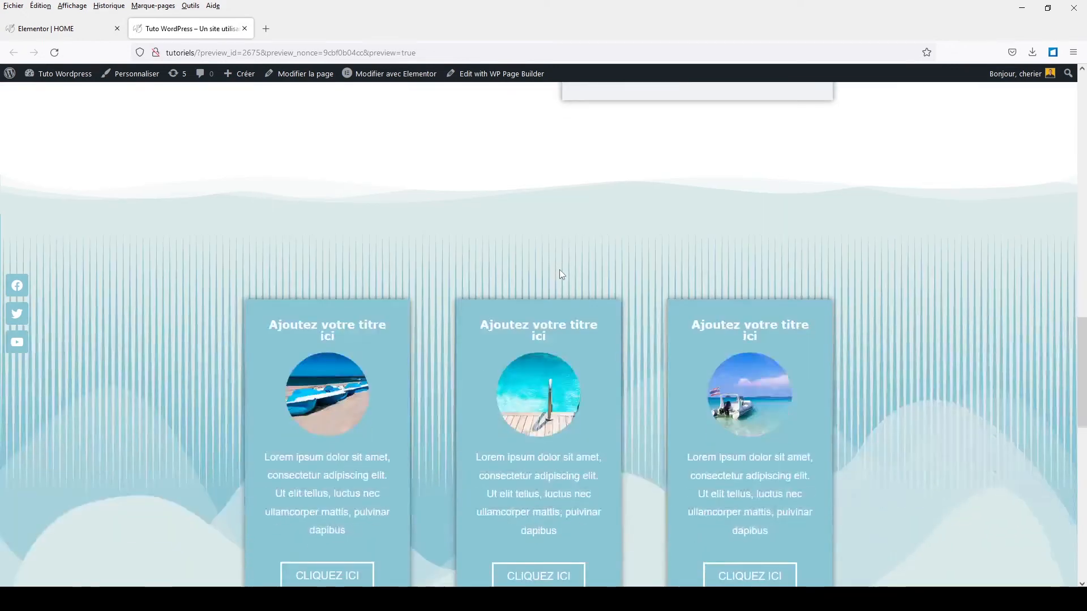
scroll(561, 274, "down", 1)
scroll(560, 275, "up", 15)
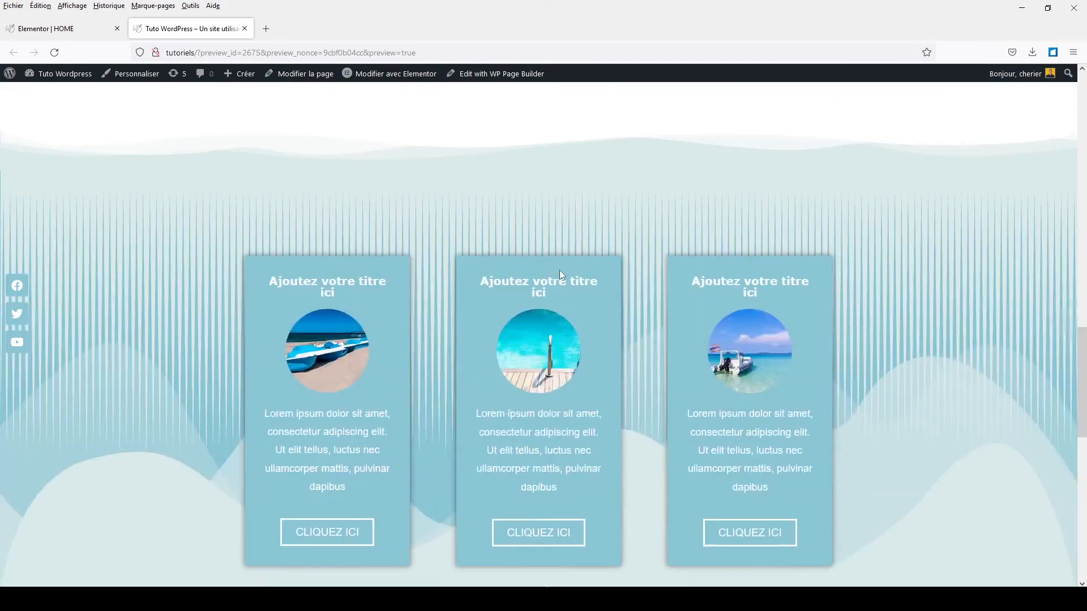
scroll(560, 274, "up", 2)
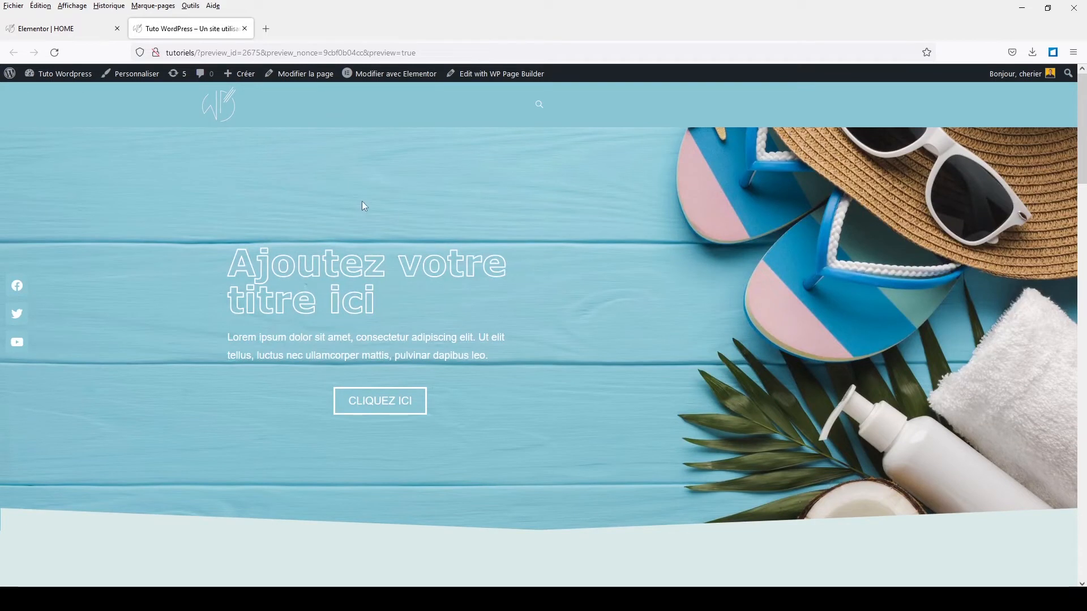
scroll(864, 367, "down", 15)
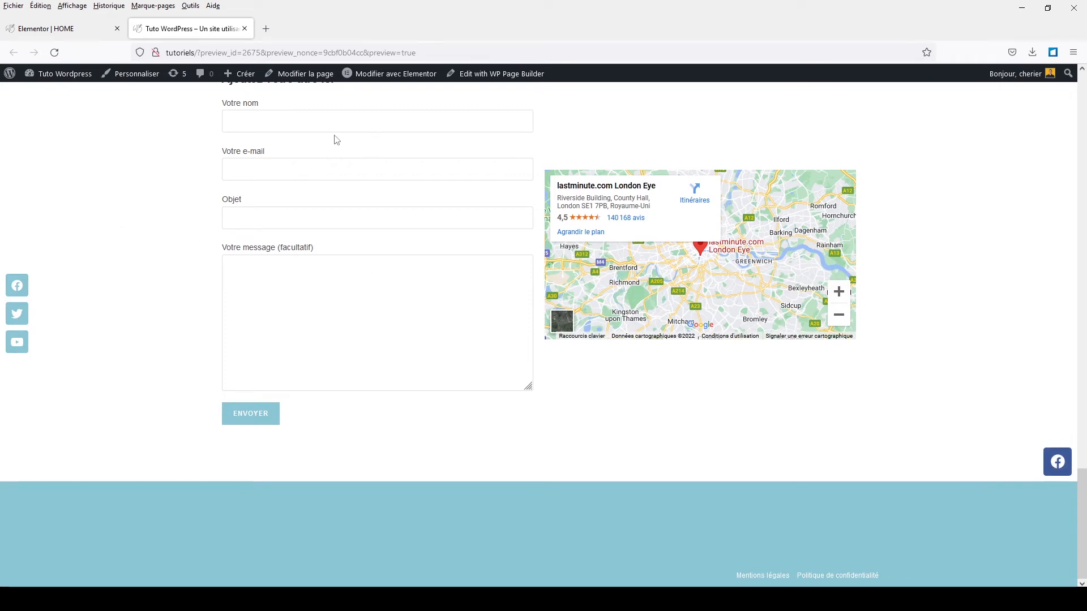
Step: Reopen the home page in Elementor and set the icon size of the single Facebook icon widget to 20
left_click(365, 79)
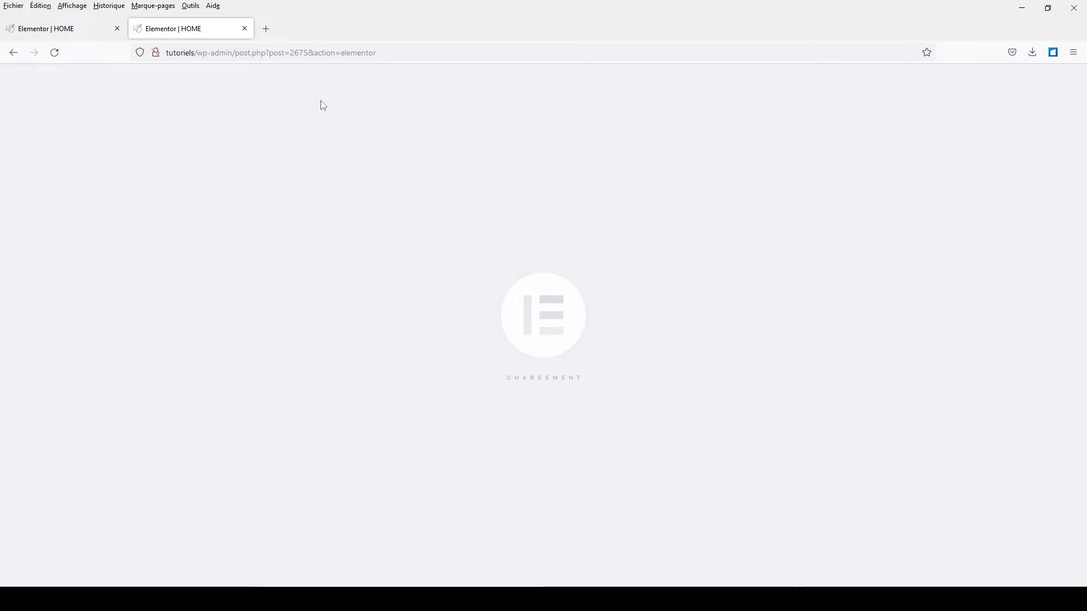
scroll(320, 105, "down", 20)
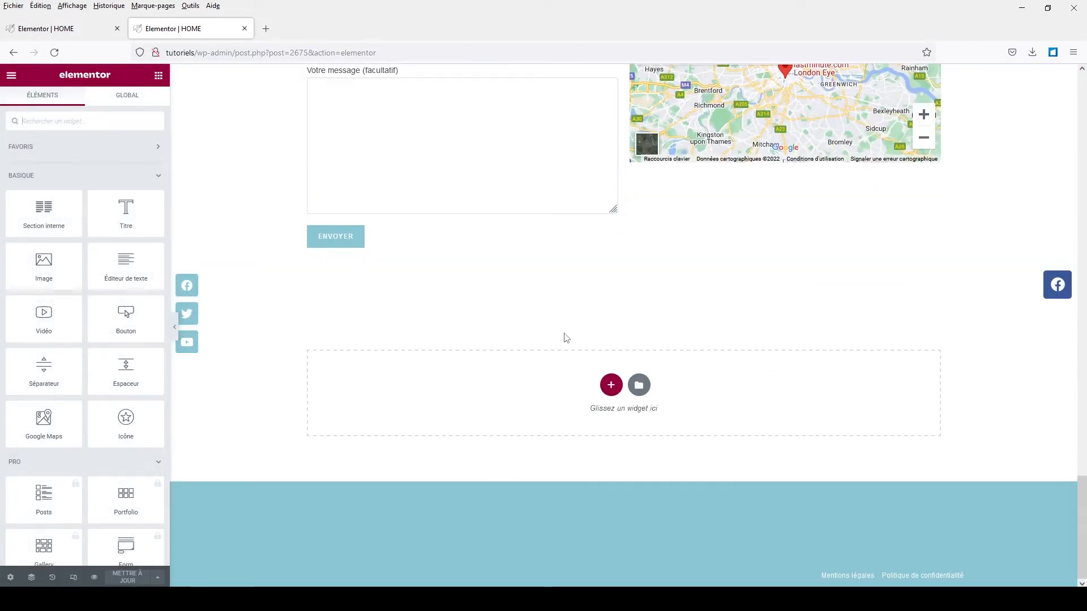
left_click(1046, 295)
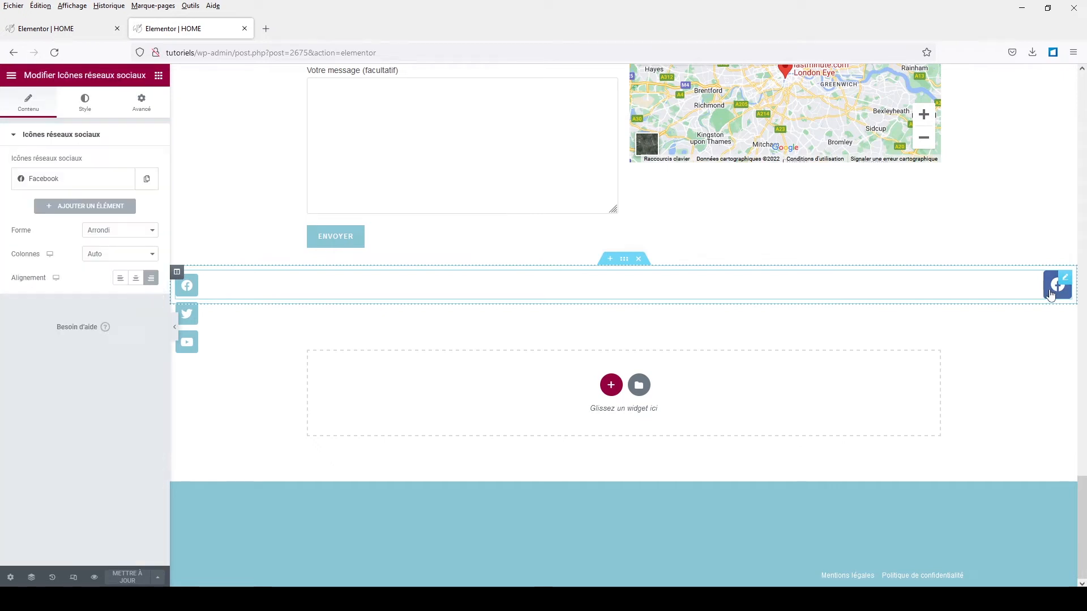
left_click(91, 103)
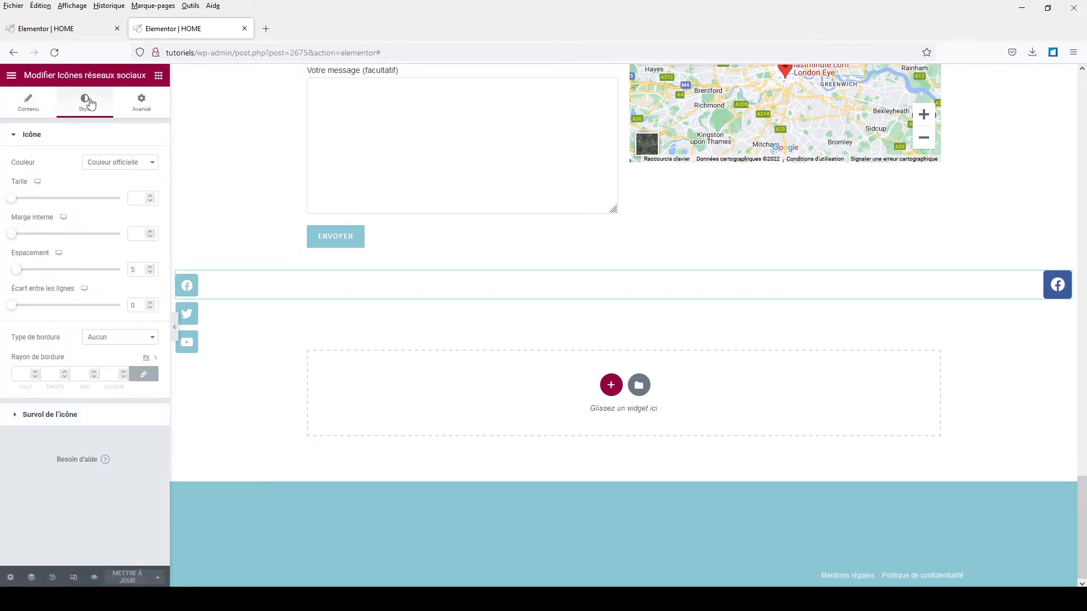
left_click(135, 199)
type("20")
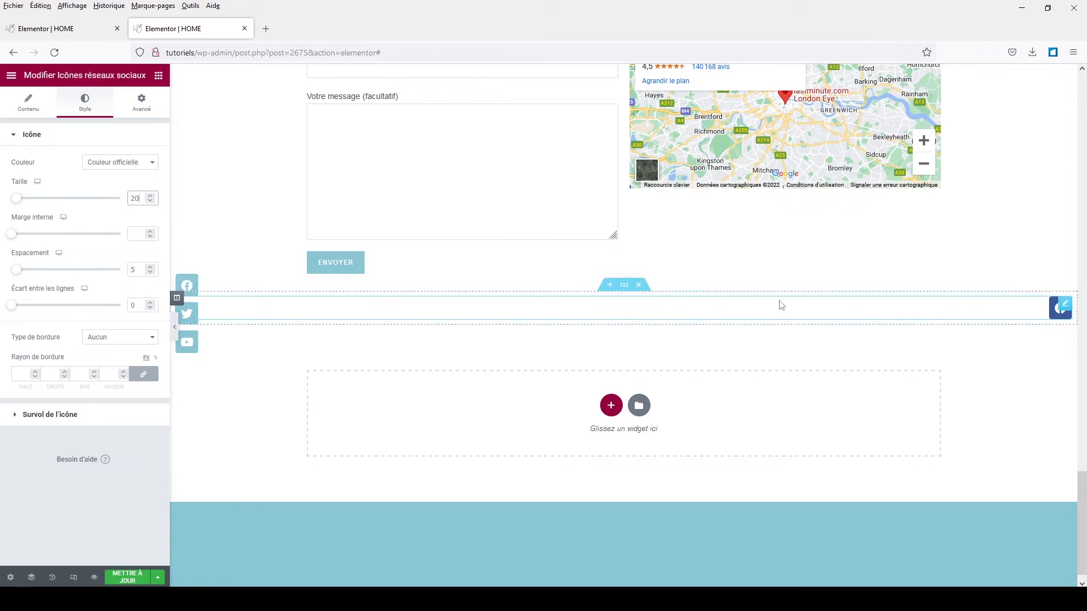
Step: Replace the single Facebook icon with Arrow alt circle up from the Font Awesome - Standard icon library
left_click(25, 103)
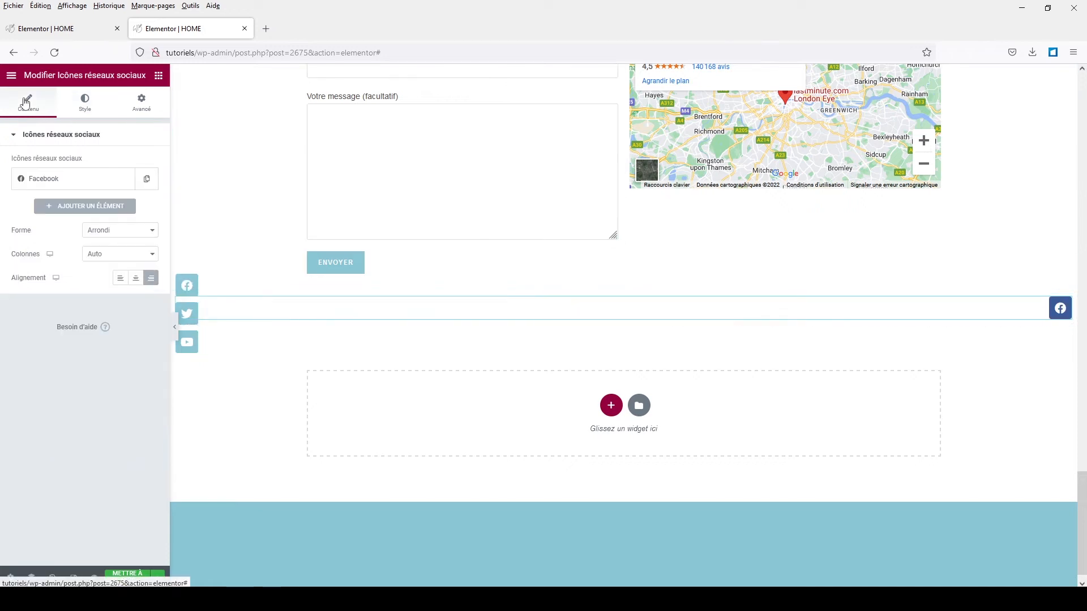
left_click(35, 186)
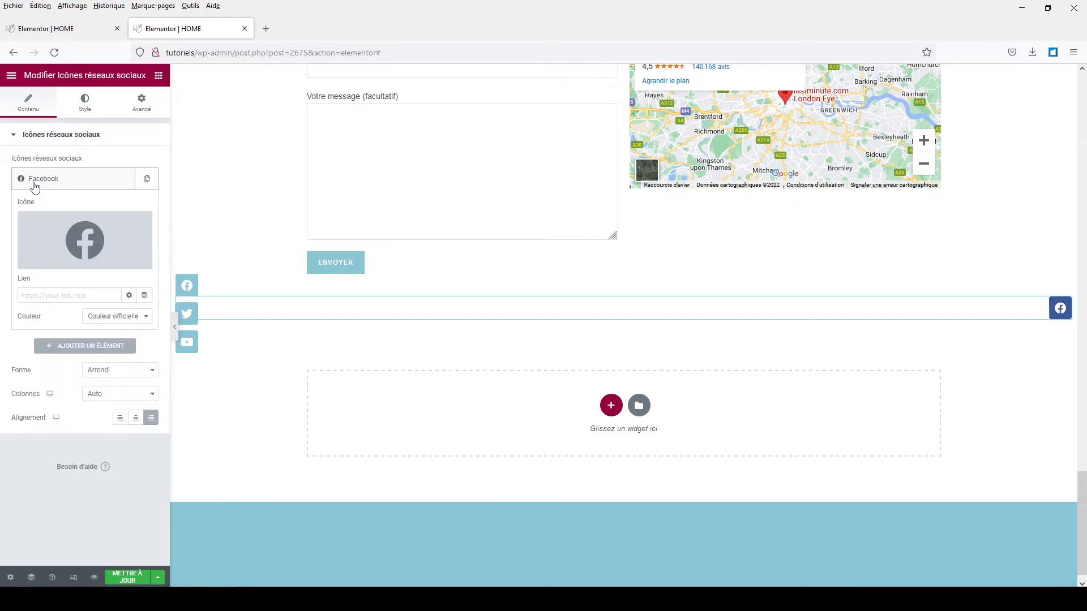
left_click(72, 245)
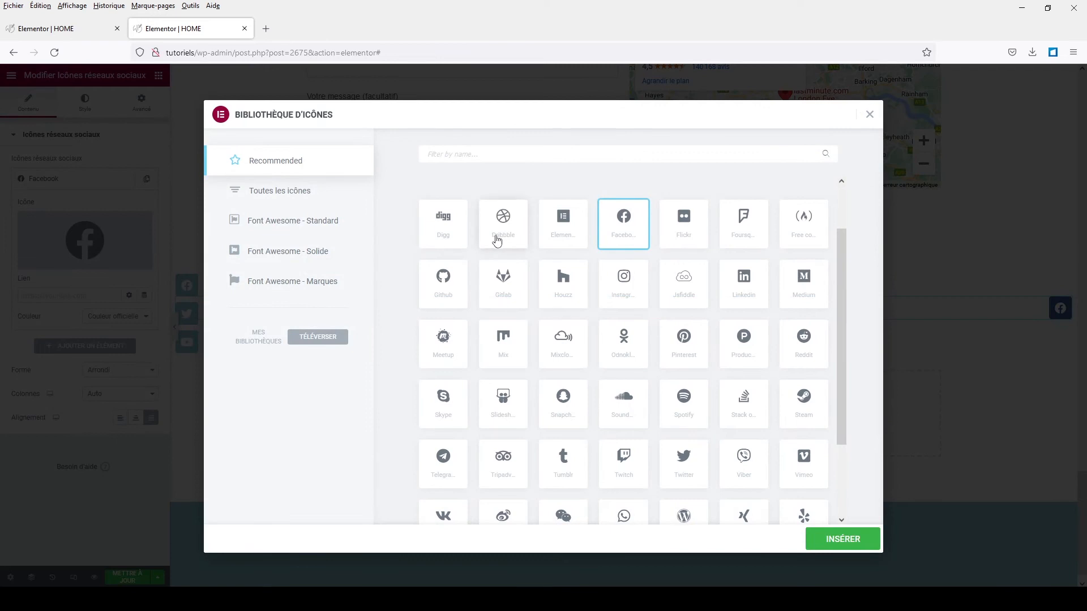
scroll(585, 249, "up", 2)
scroll(589, 253, "down", 3)
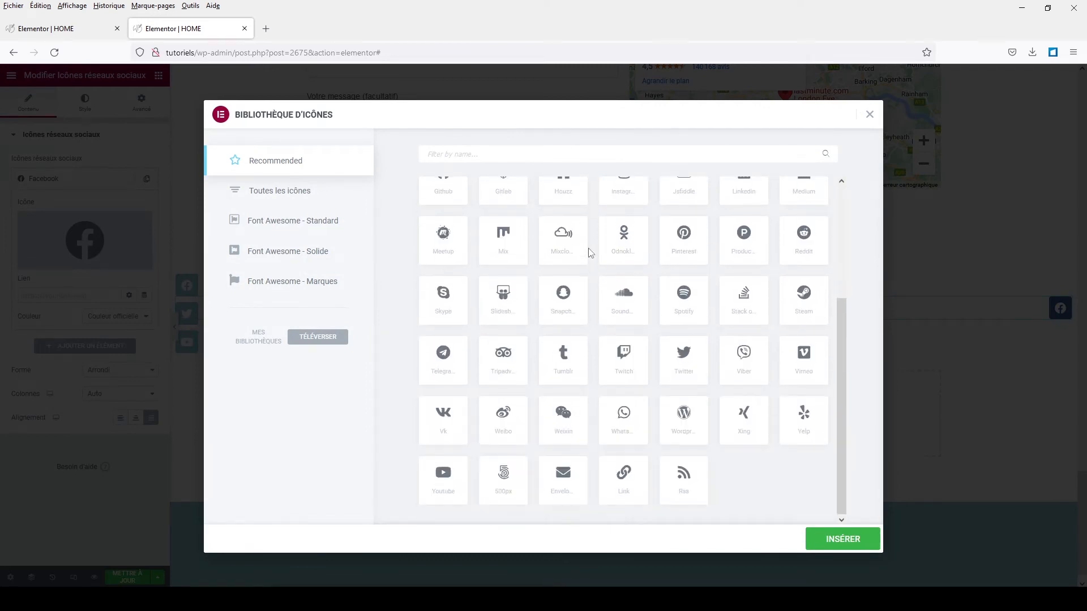
scroll(589, 253, "up", 3)
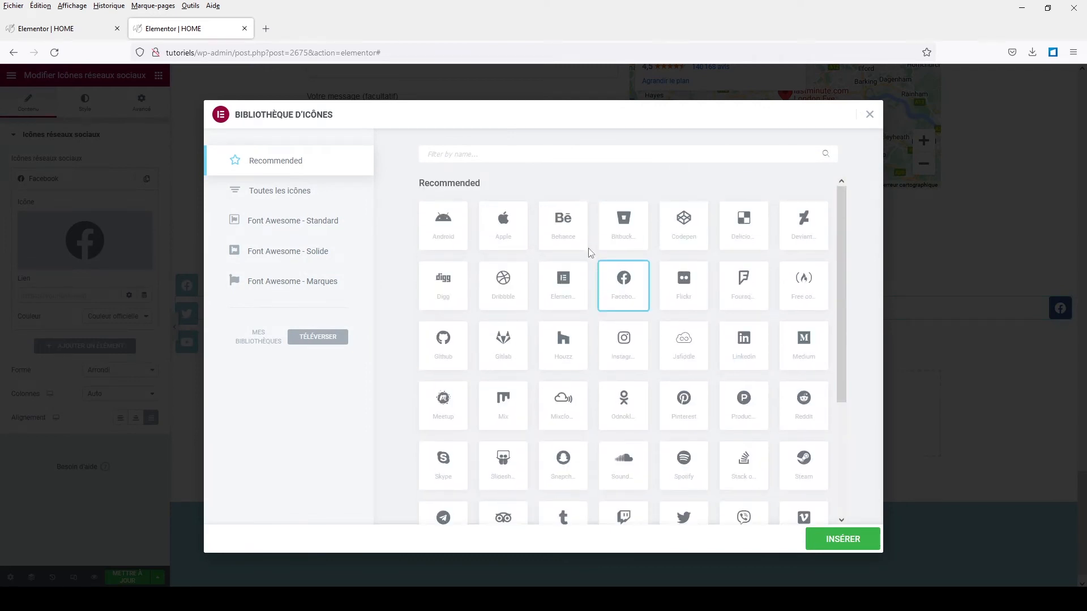
left_click(269, 229)
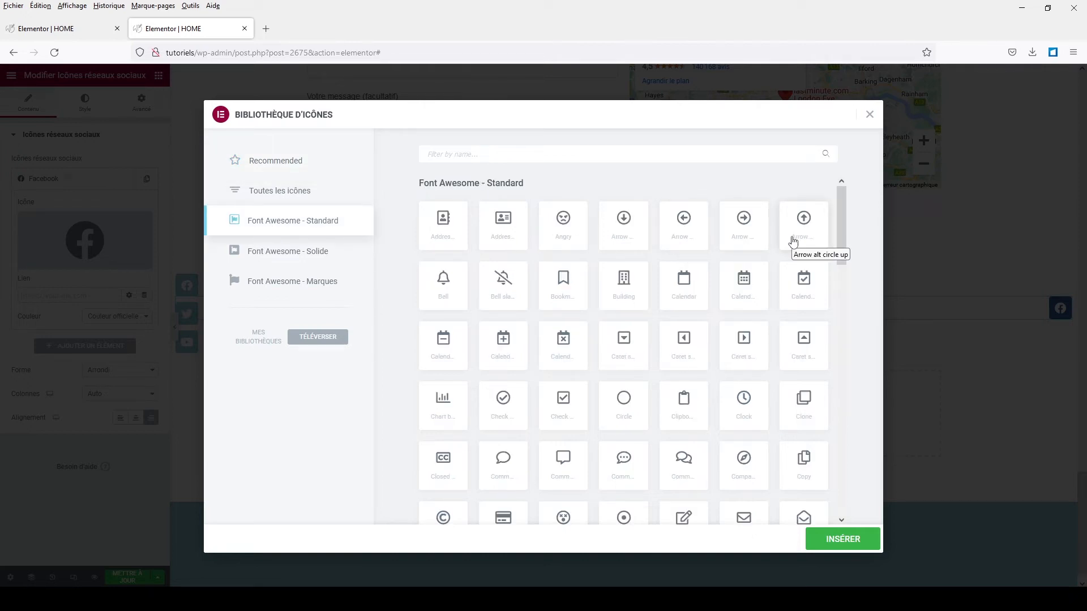
scroll(668, 300, "down", 8)
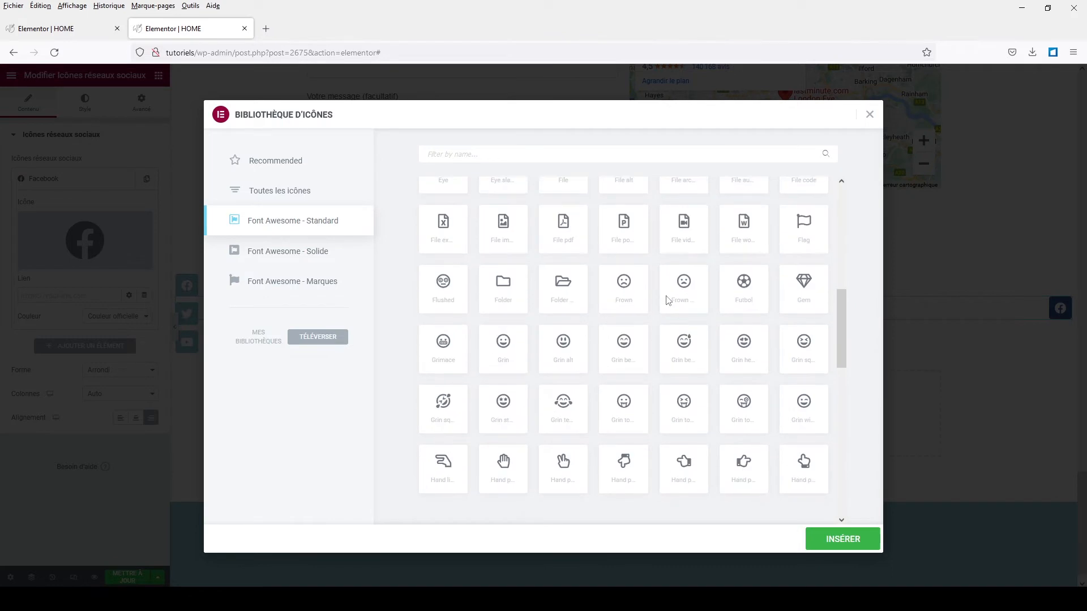
scroll(667, 300, "down", 10)
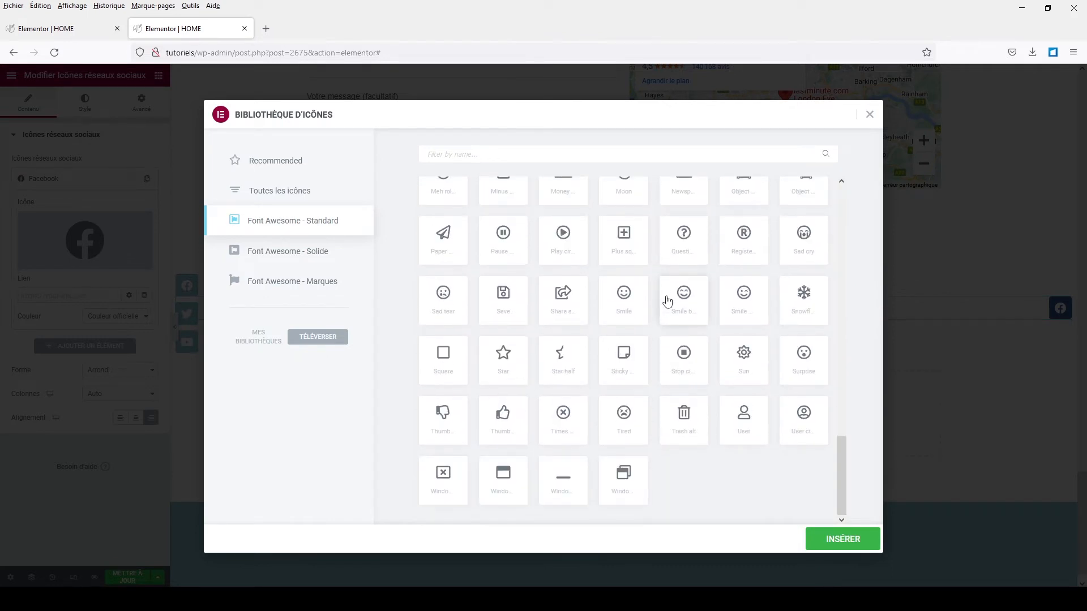
scroll(668, 300, "up", 18)
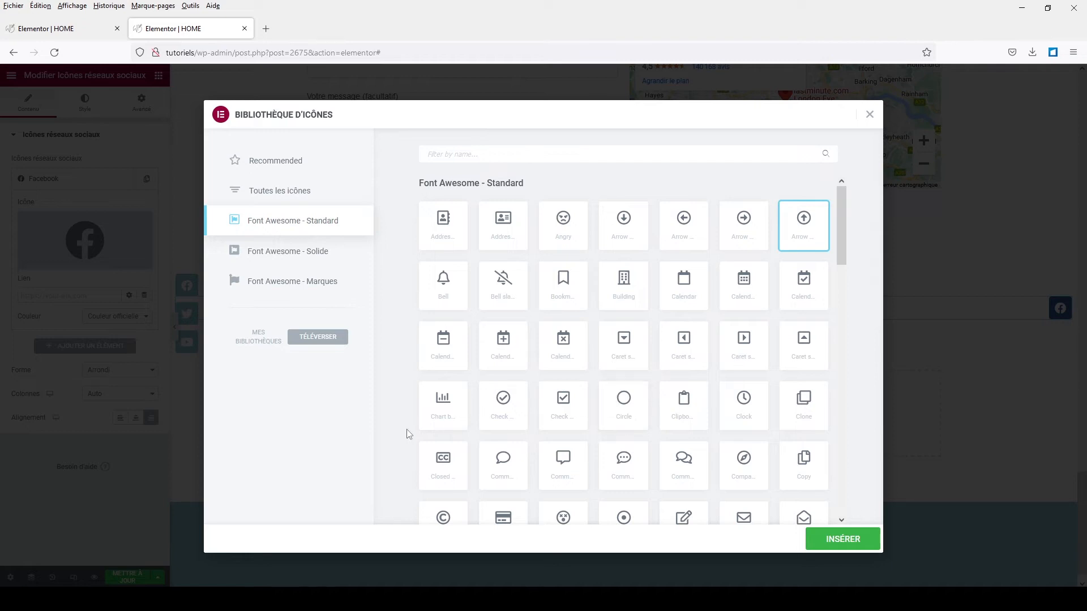
left_click(841, 539)
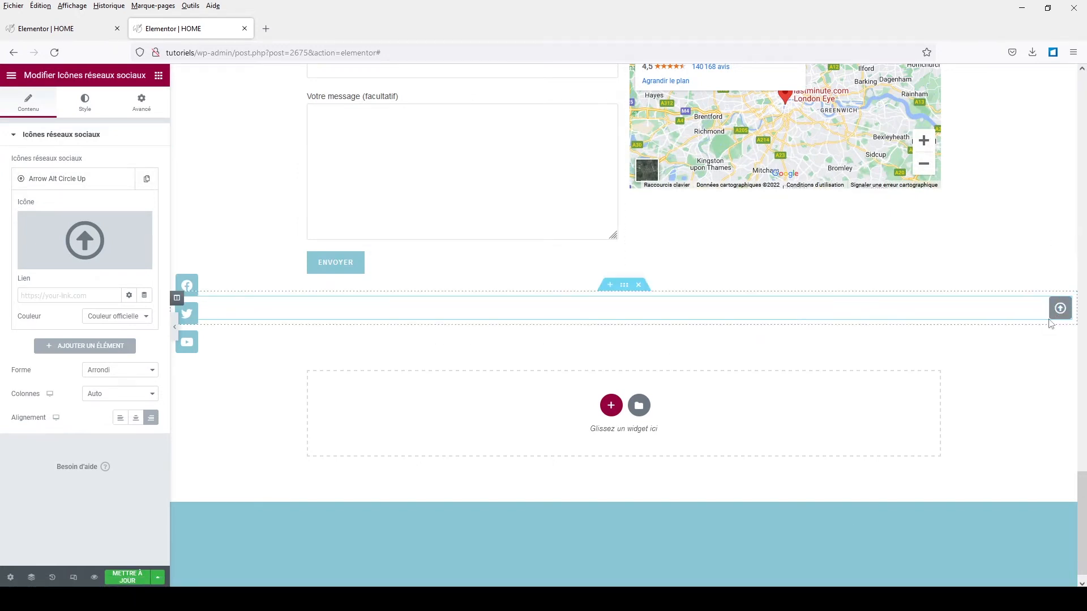
Step: Switch the arrow icon's colour to Personnalisé and apply the global colour greyblue as its main colour
left_click(85, 102)
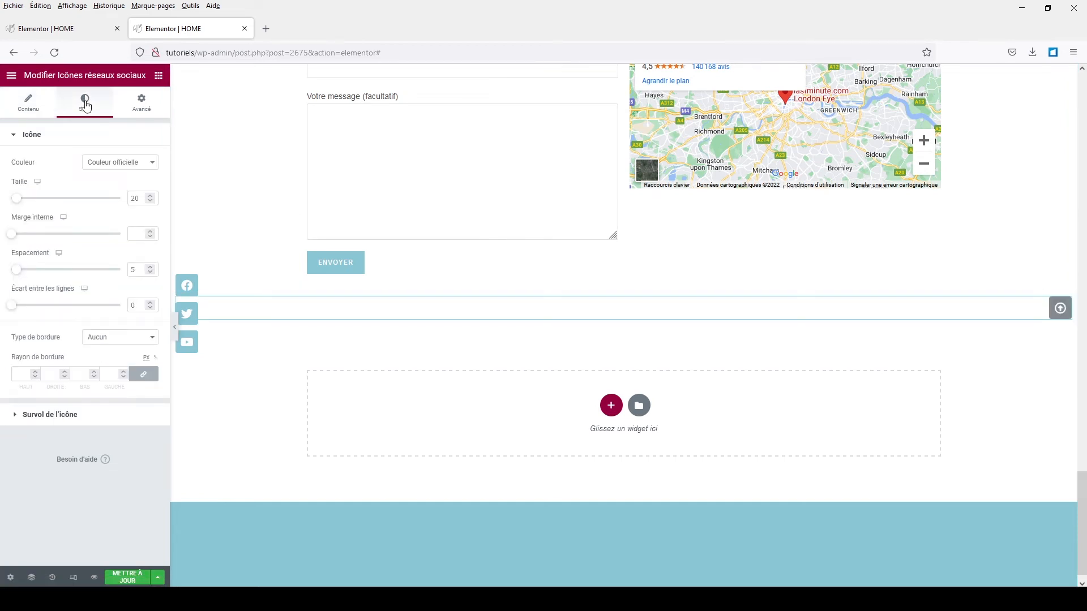
left_click(105, 164)
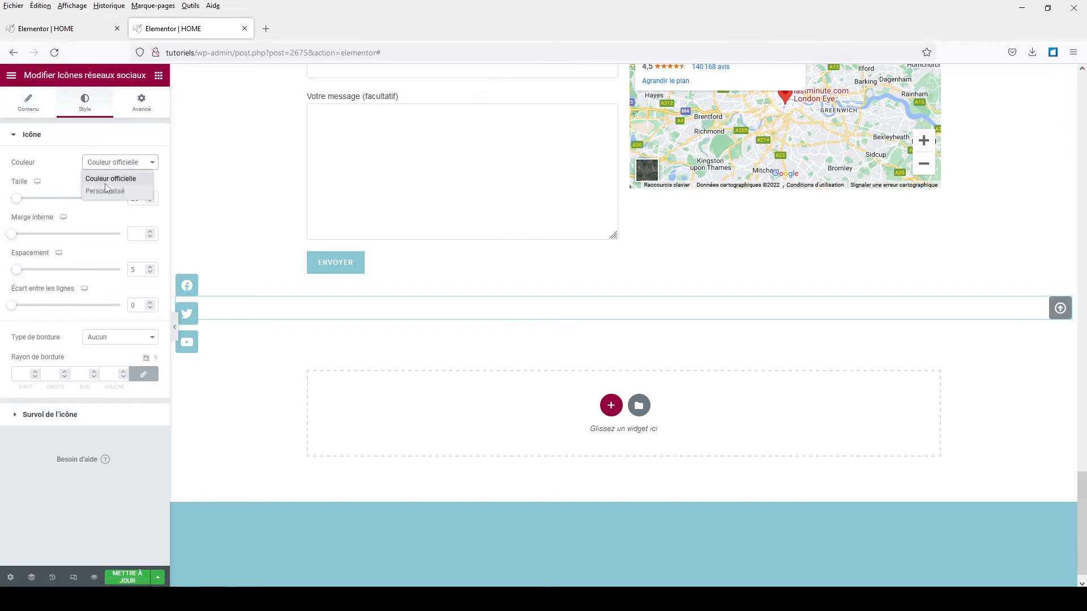
left_click(105, 189)
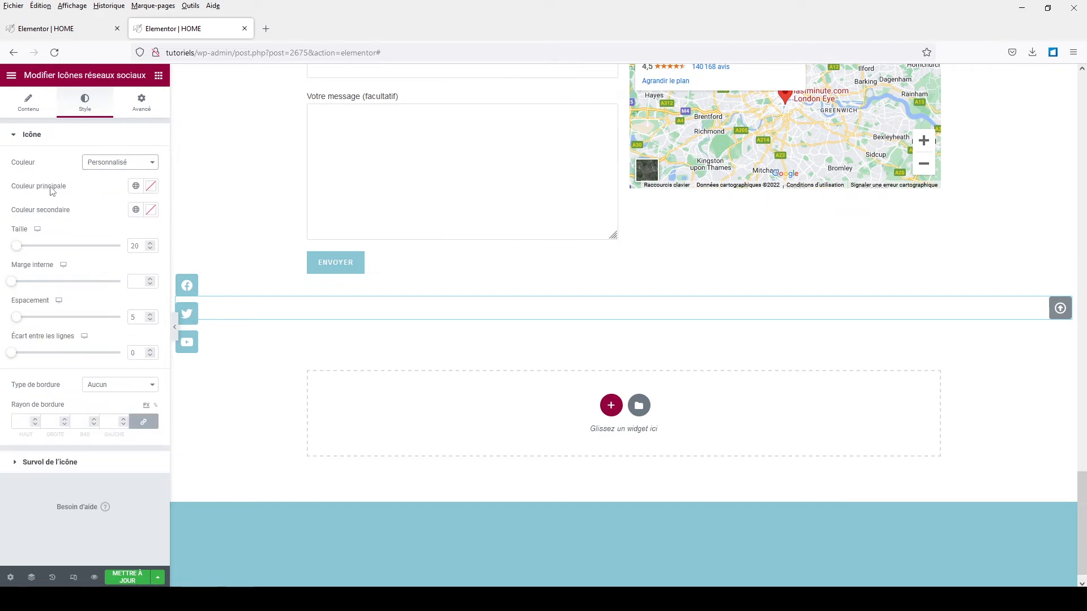
left_click(136, 185)
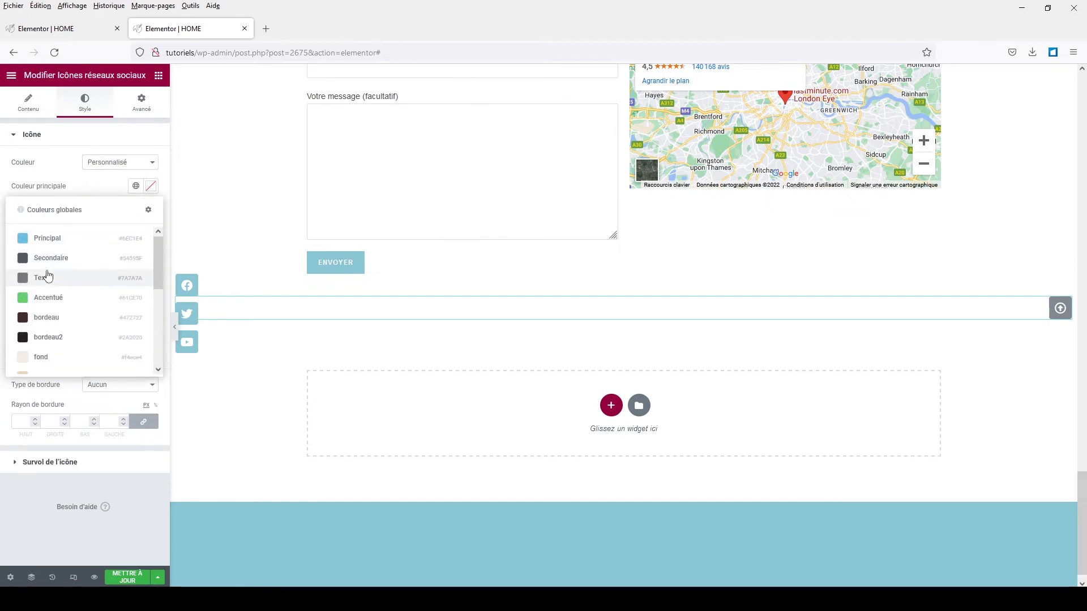
scroll(45, 275, "down", 3)
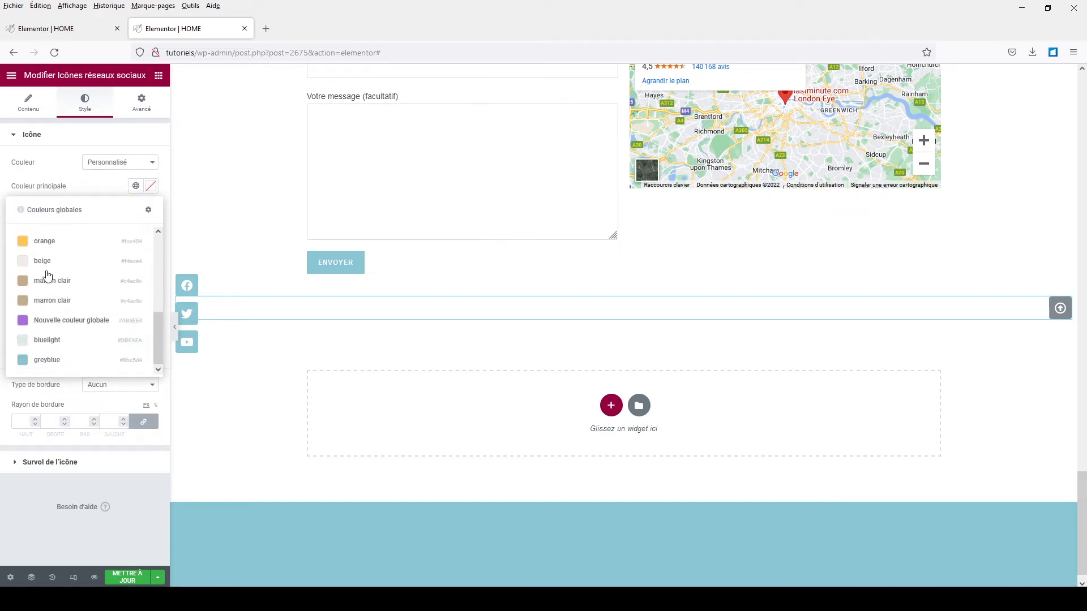
left_click(36, 362)
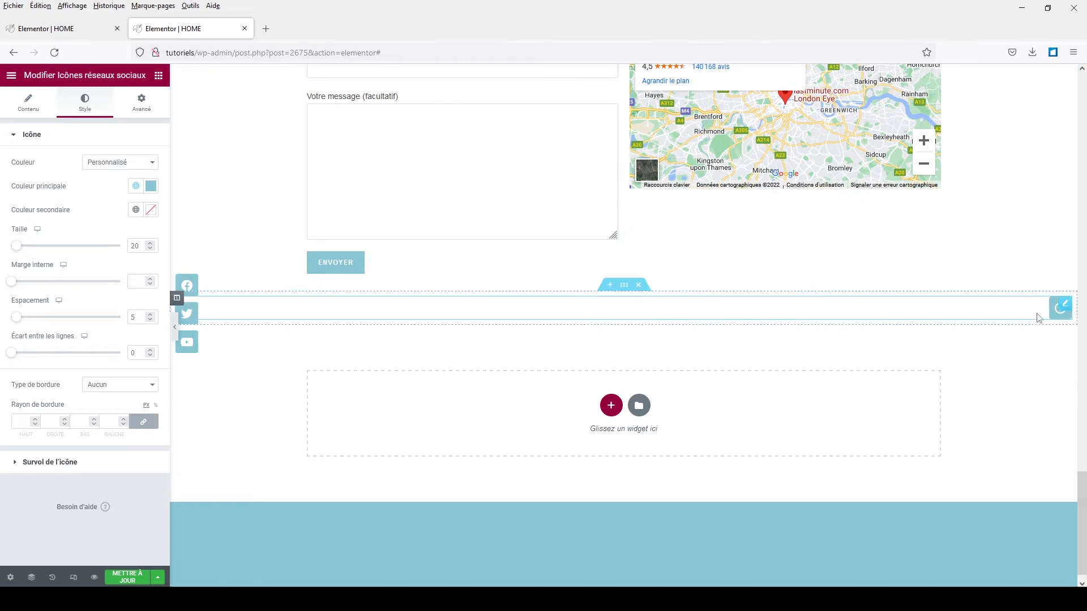
Step: Reduce the opacity of the arrow icon's main colour to about half
scroll(1052, 321, "up", 15)
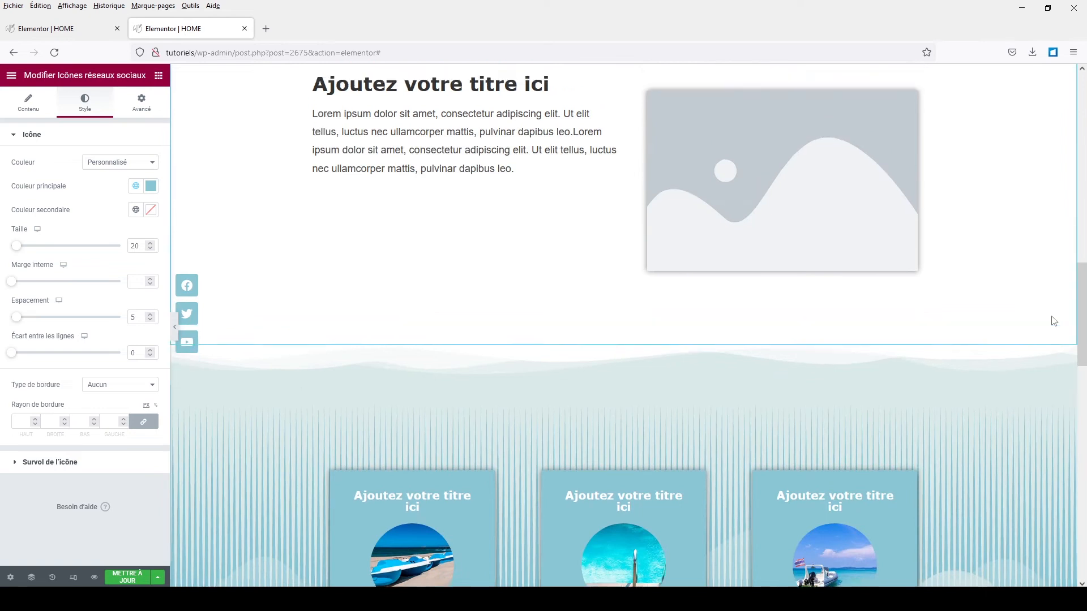
scroll(1053, 321, "up", 5)
scroll(1047, 335, "down", 7)
scroll(1041, 335, "down", 12)
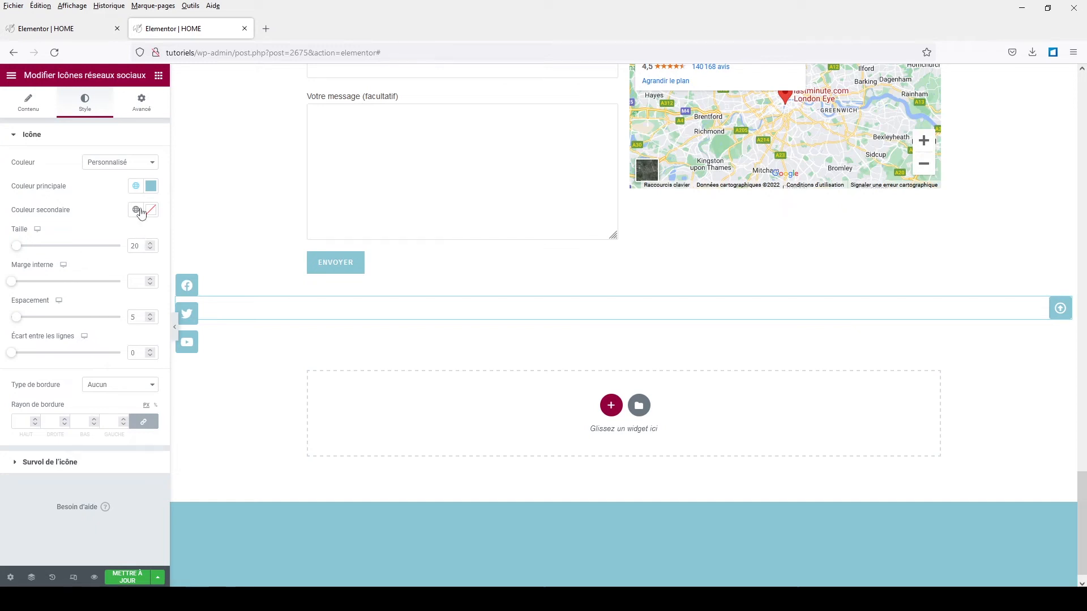
left_click(150, 188)
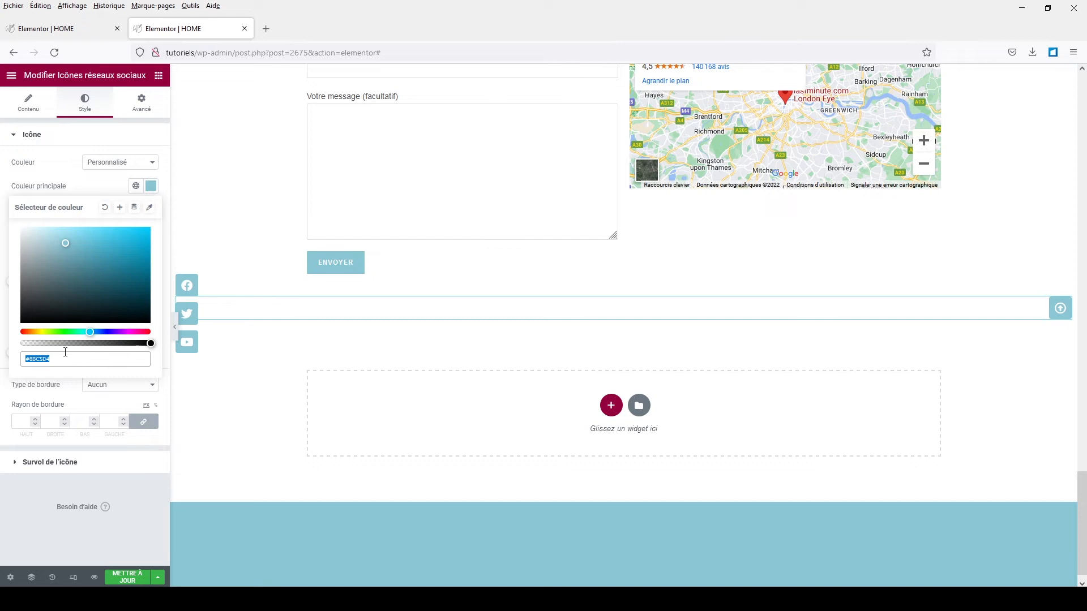
left_click_drag(151, 344, 81, 352)
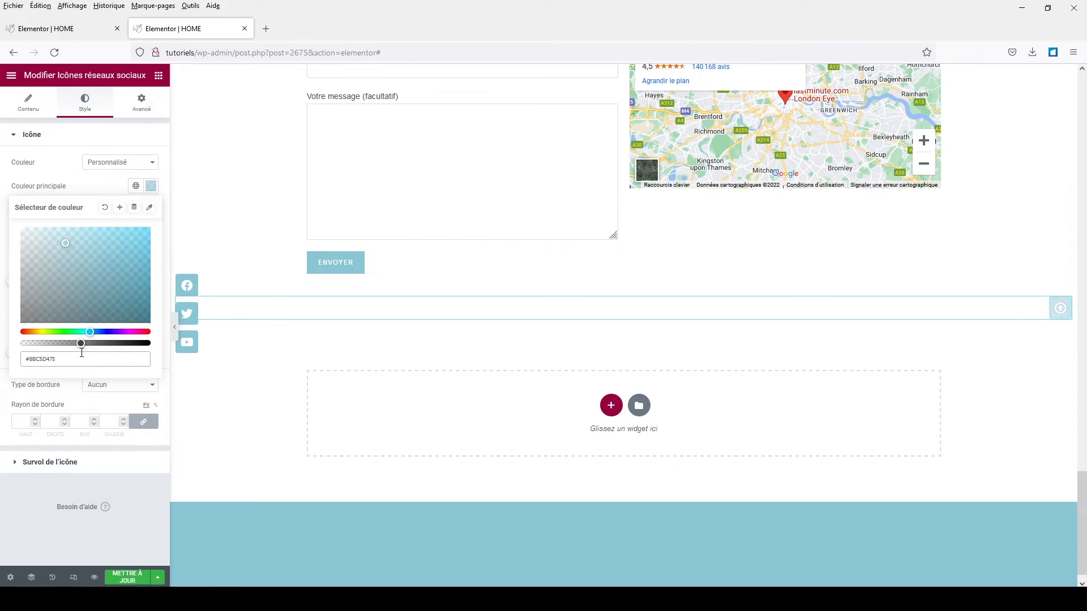
left_click(78, 374)
left_click(78, 408)
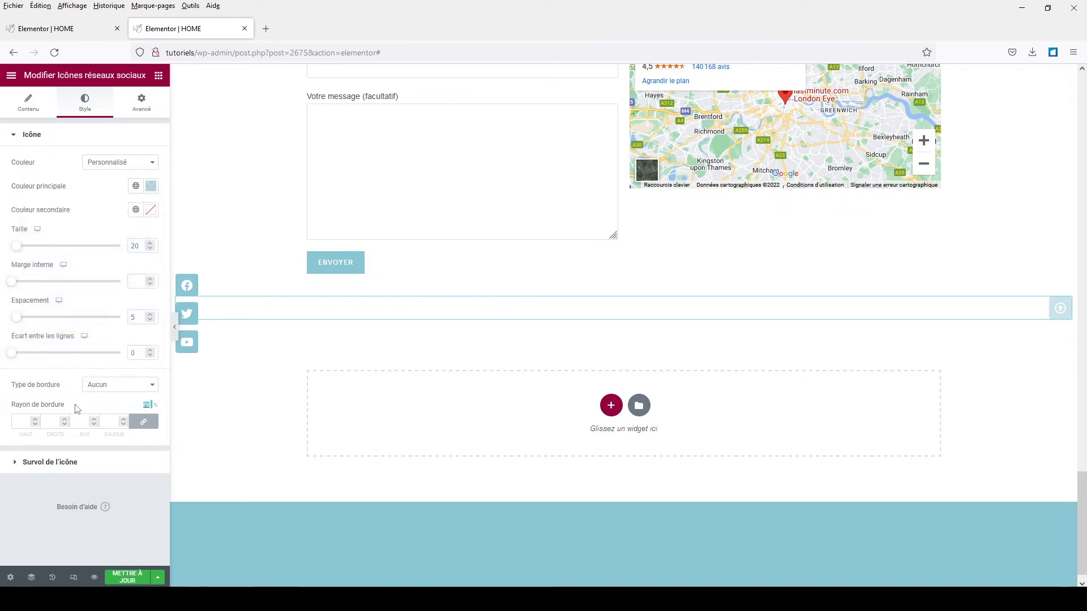
scroll(945, 339, "up", 6)
scroll(945, 338, "down", 7)
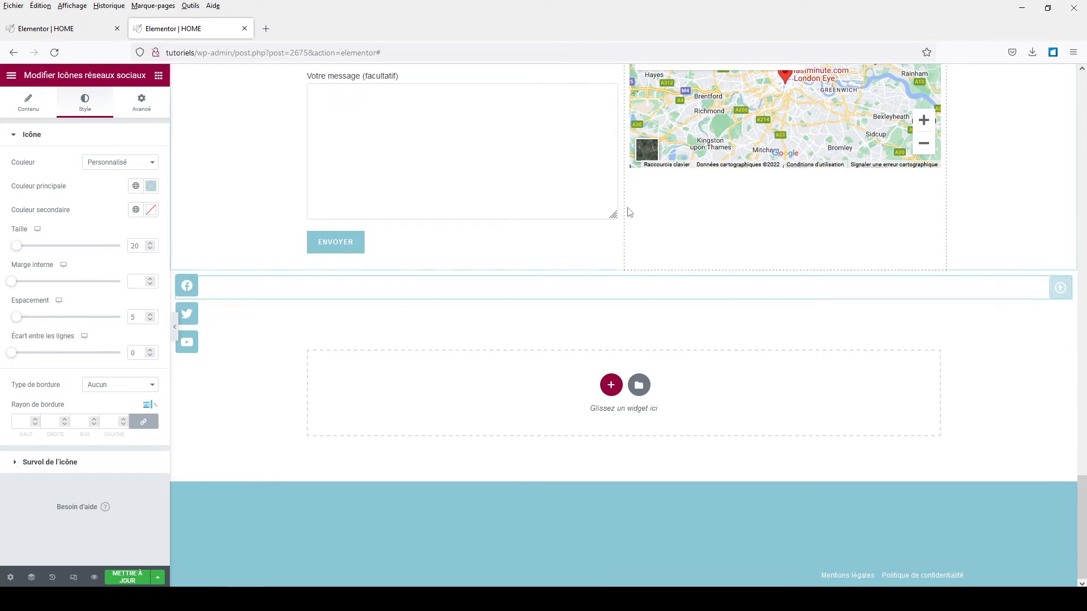
Step: Set the arrow icon widget's width to En ligne (auto) and its position to Fixe
left_click(138, 104)
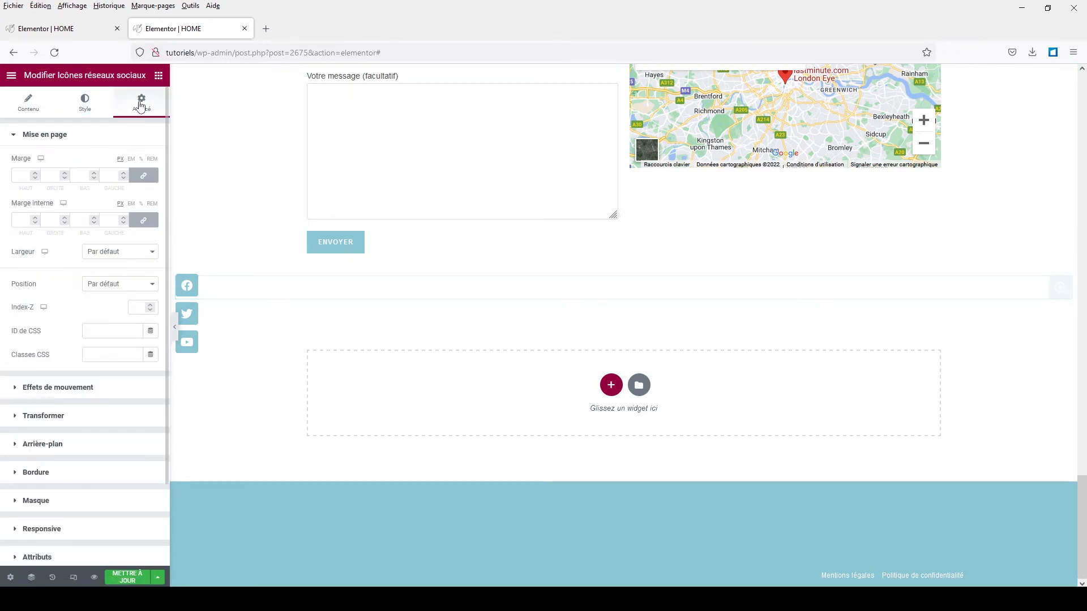
left_click(117, 258)
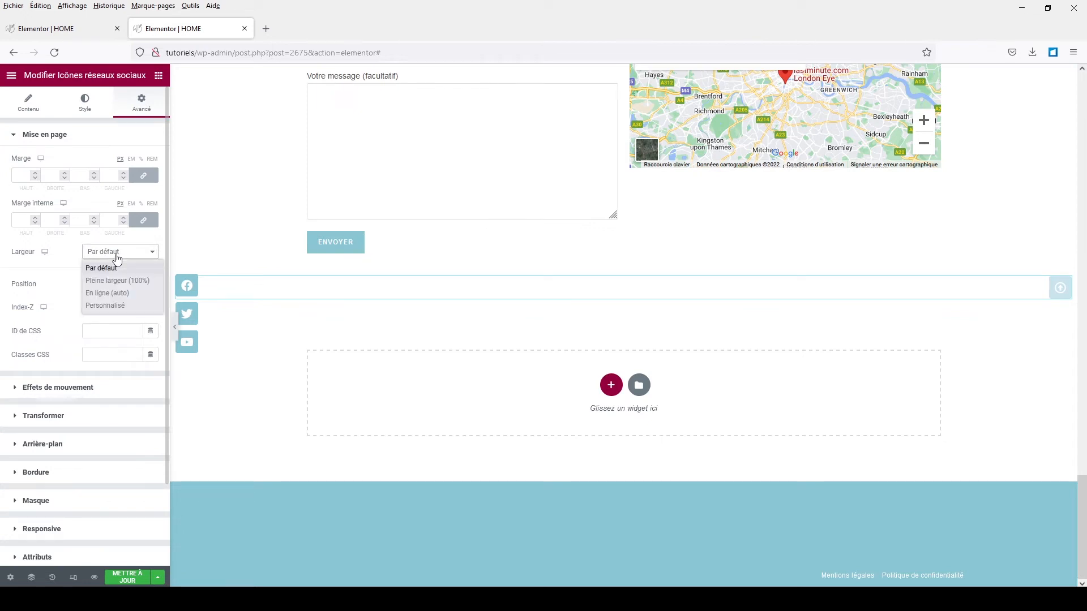
left_click(105, 293)
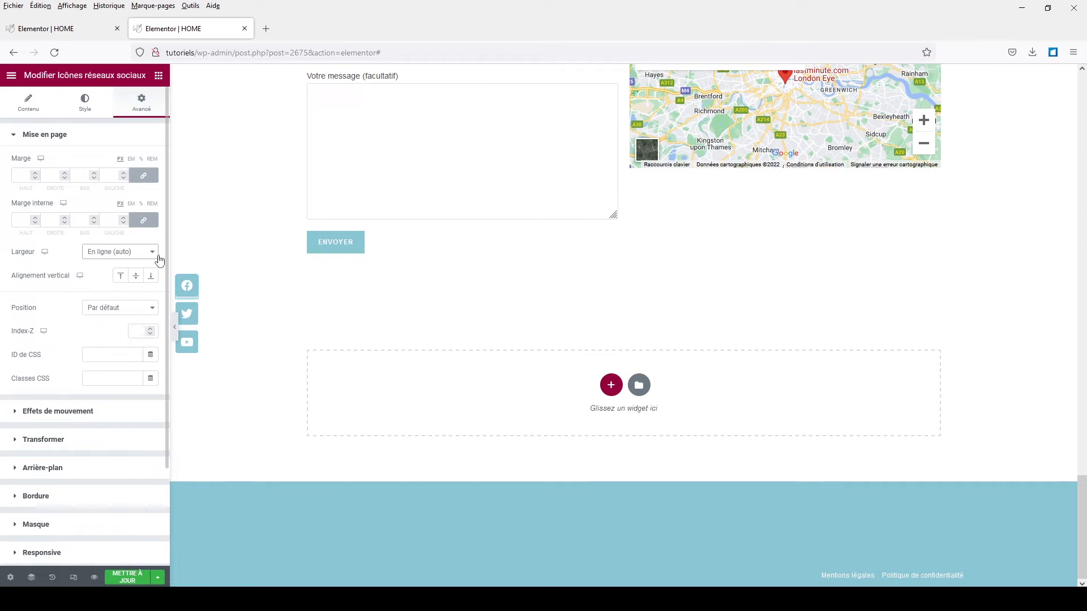
left_click(97, 311)
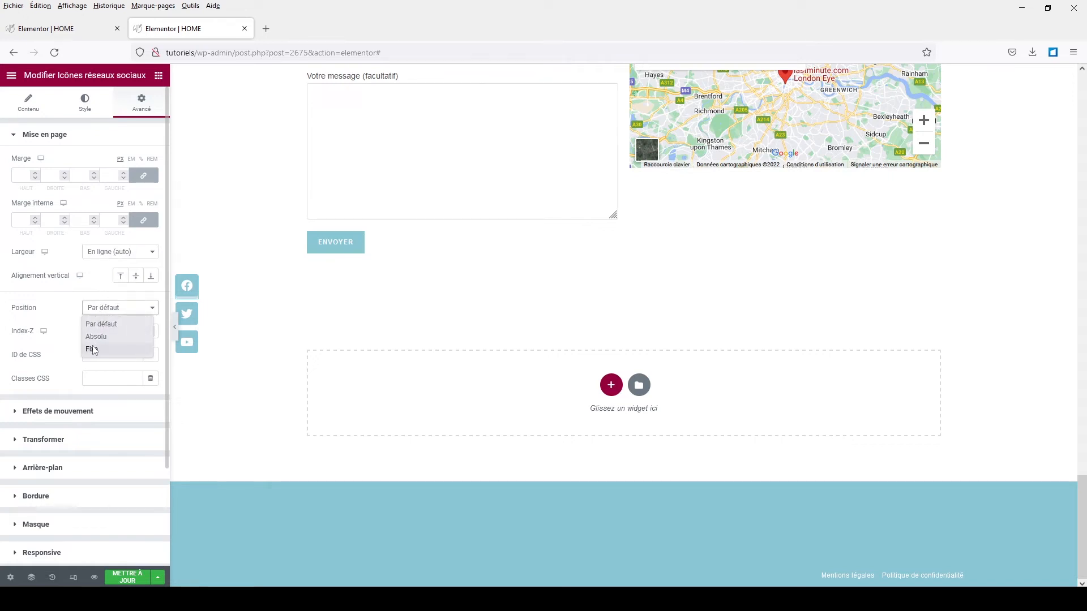
left_click(94, 350)
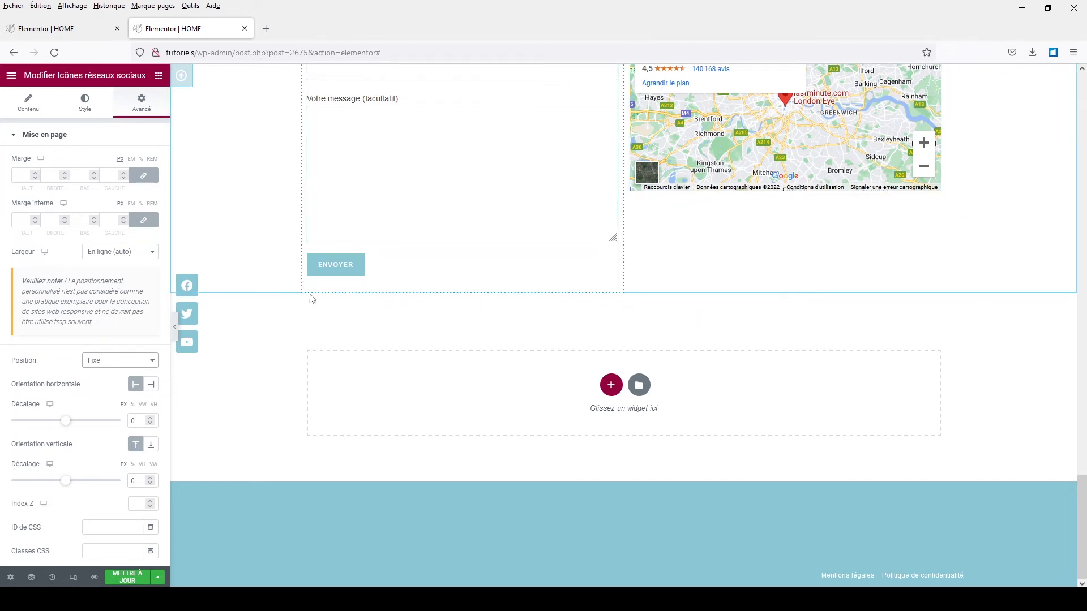
Step: Set the arrow icon's horizontal offset to 96%
left_click(133, 406)
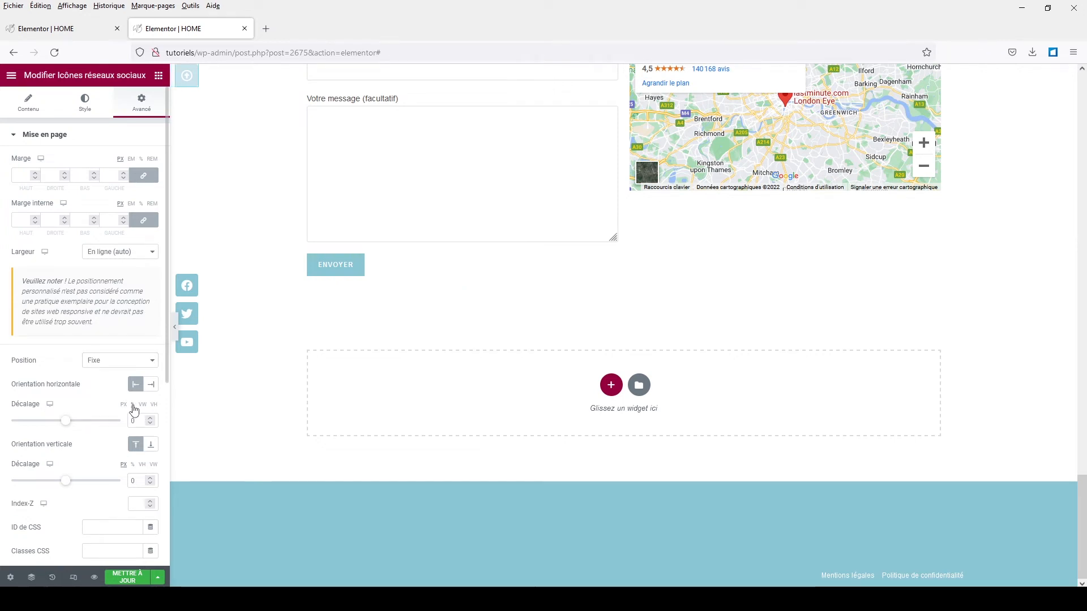
left_click(131, 421)
type("95")
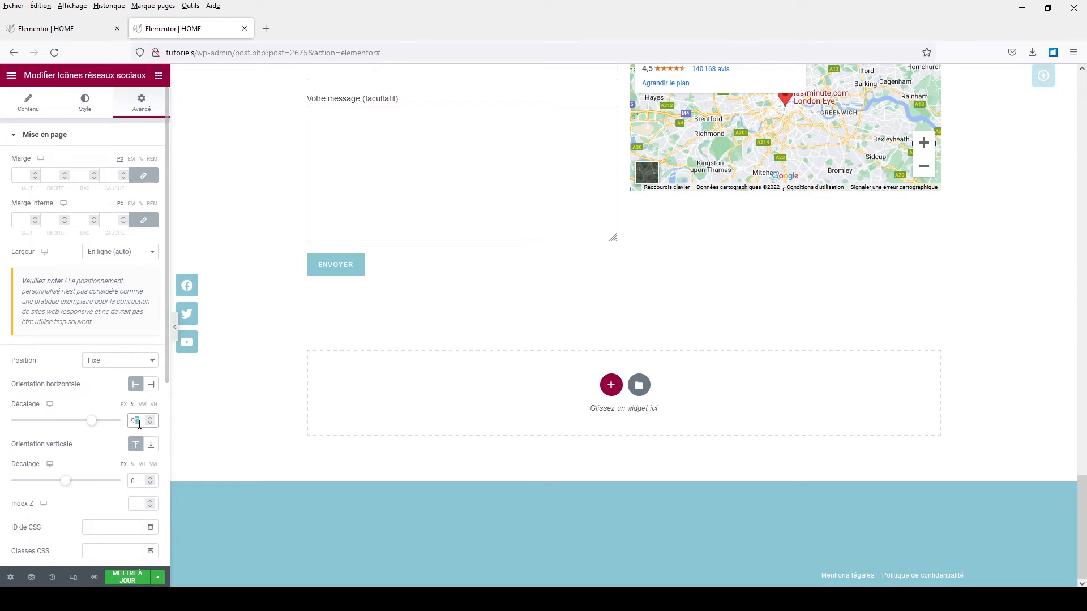
type("7")
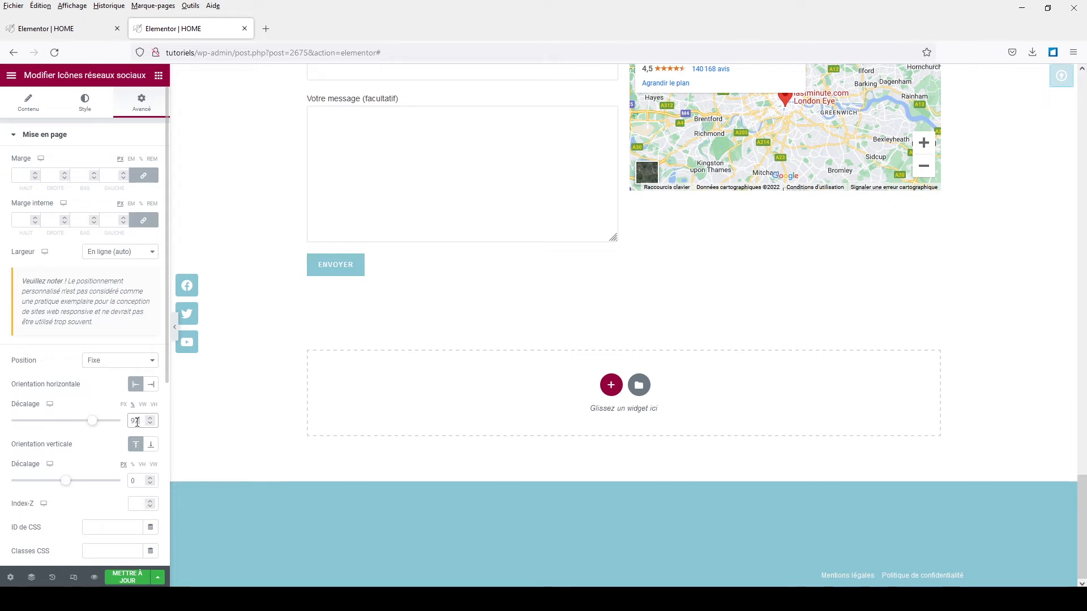
type("6")
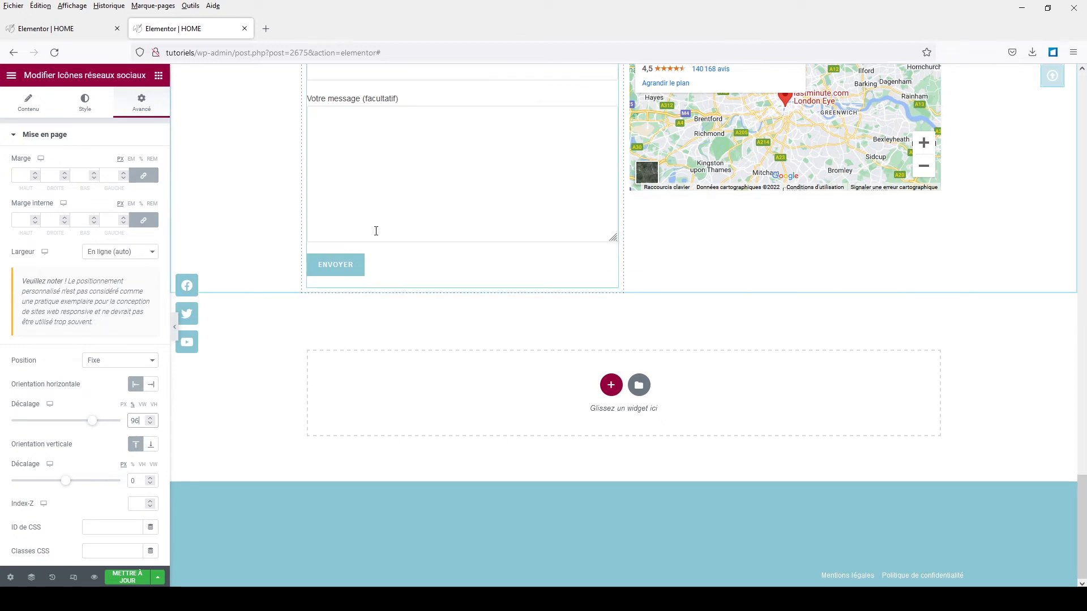
Step: Set the arrow icon's vertical offset to 90% and check its placement along the page
left_click(133, 465)
left_click(133, 481)
type("85")
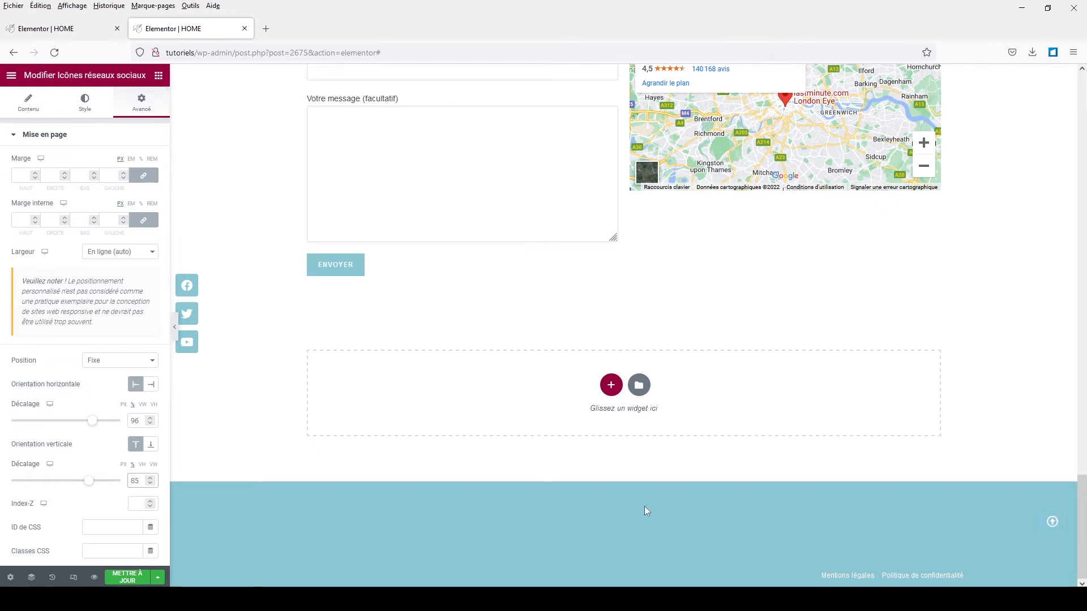
scroll(639, 461, "up", 7)
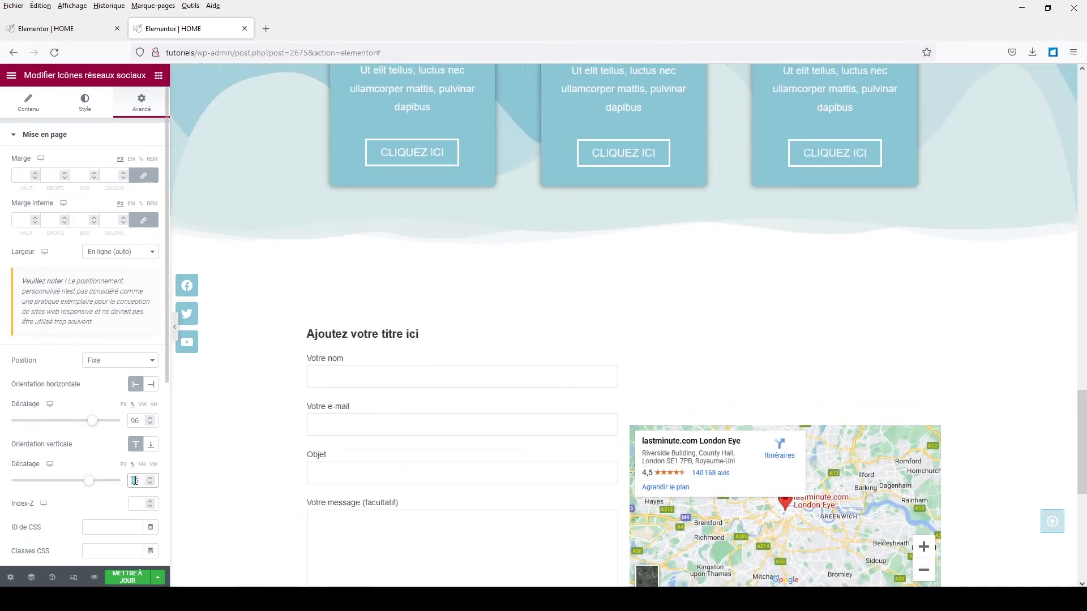
type("90")
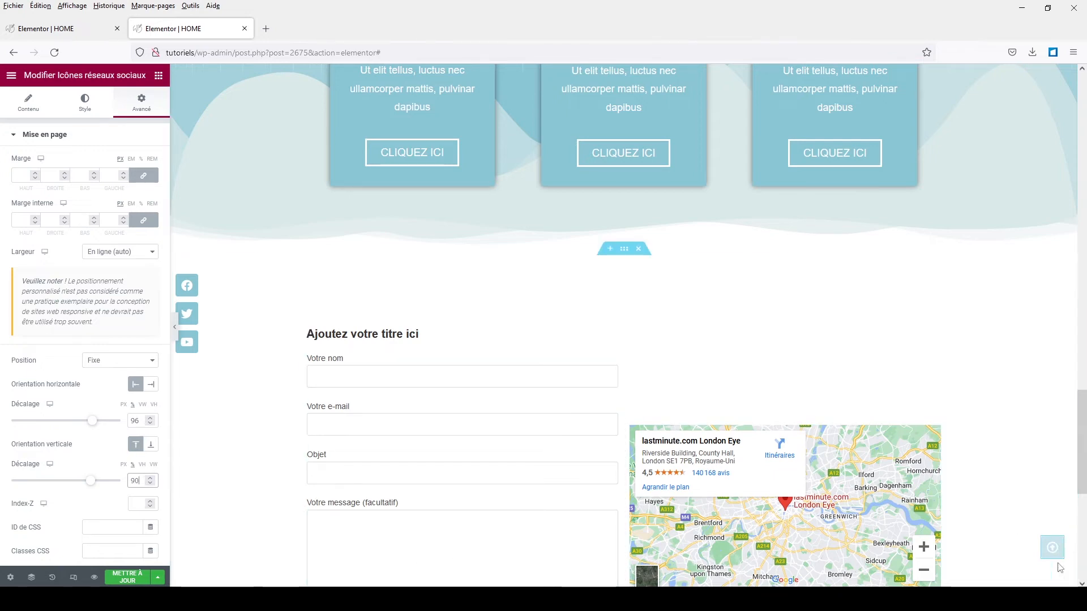
scroll(1019, 541, "down", 6)
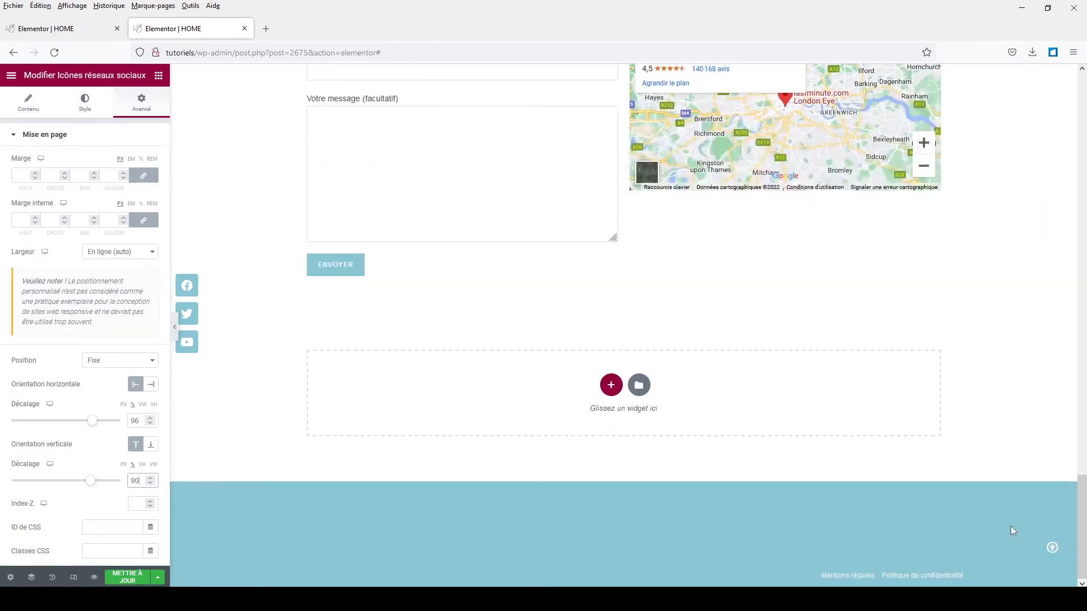
scroll(1012, 531, "up", 1)
scroll(1012, 531, "down", 1)
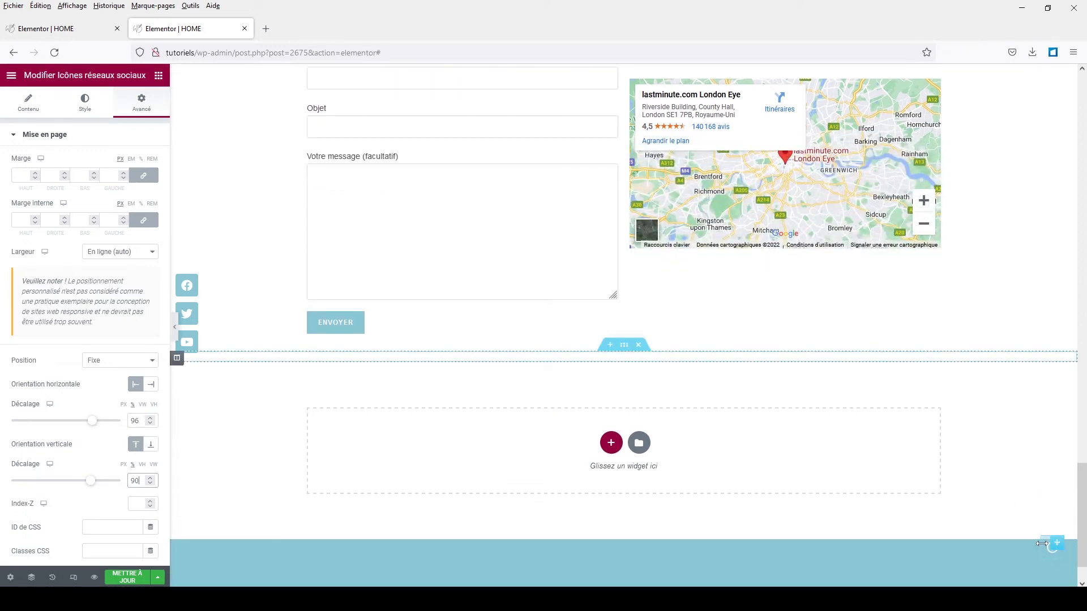
scroll(818, 493, "up", 10)
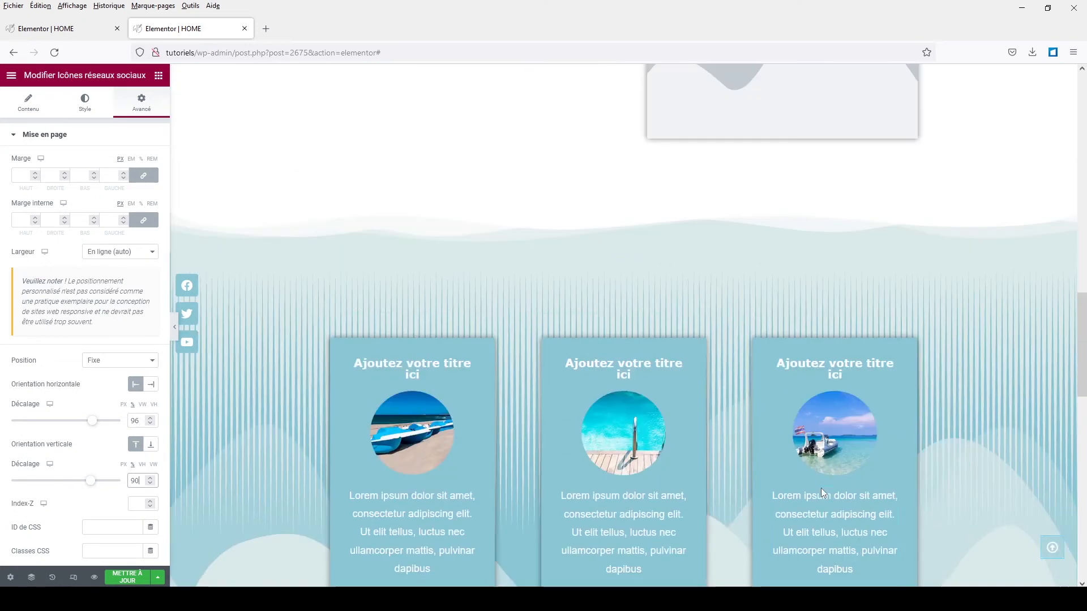
scroll(820, 488, "up", 15)
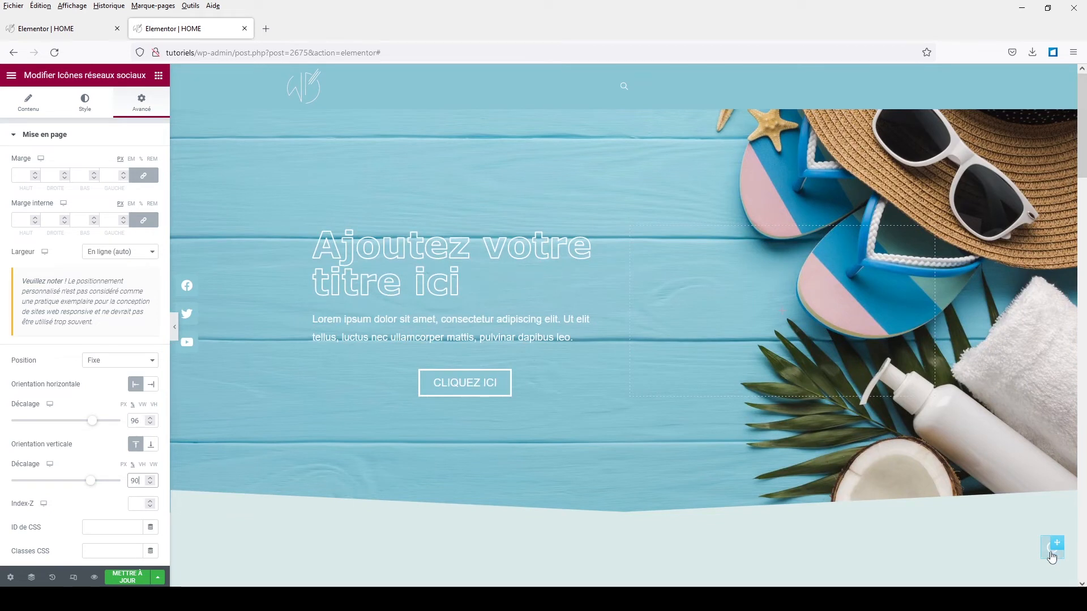
Step: Link the Arrow Alt Circle Up icon to #top and update the page
left_click(31, 101)
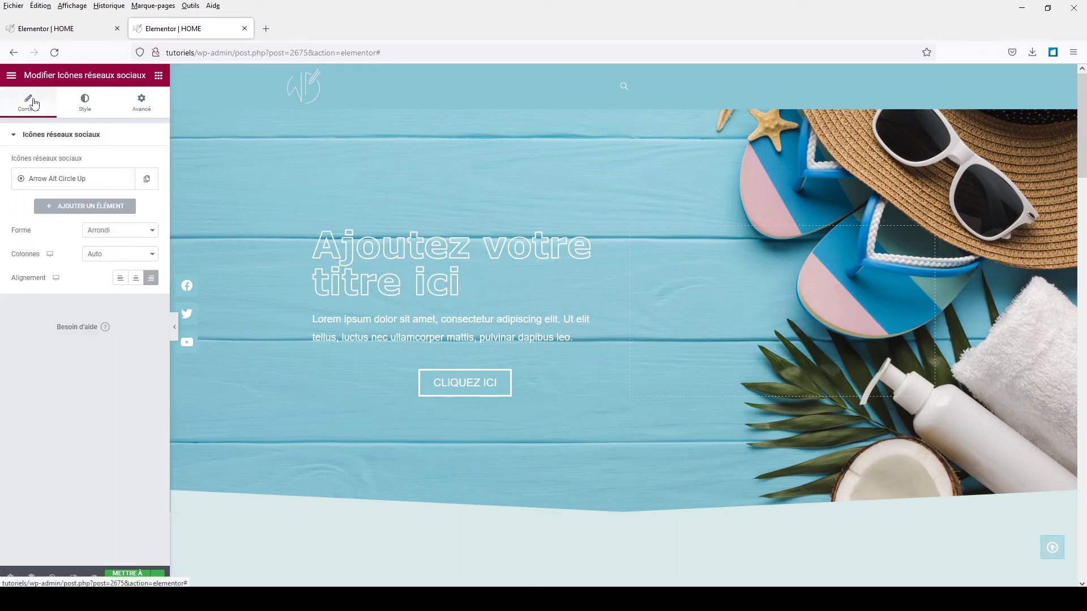
left_click(45, 180)
left_click(29, 295)
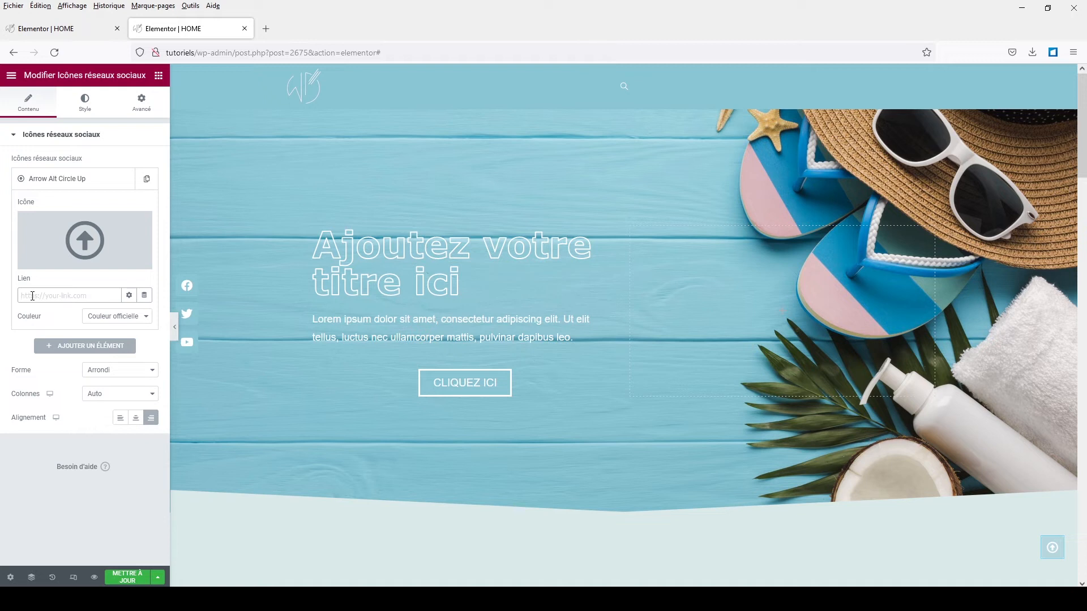
type("#top")
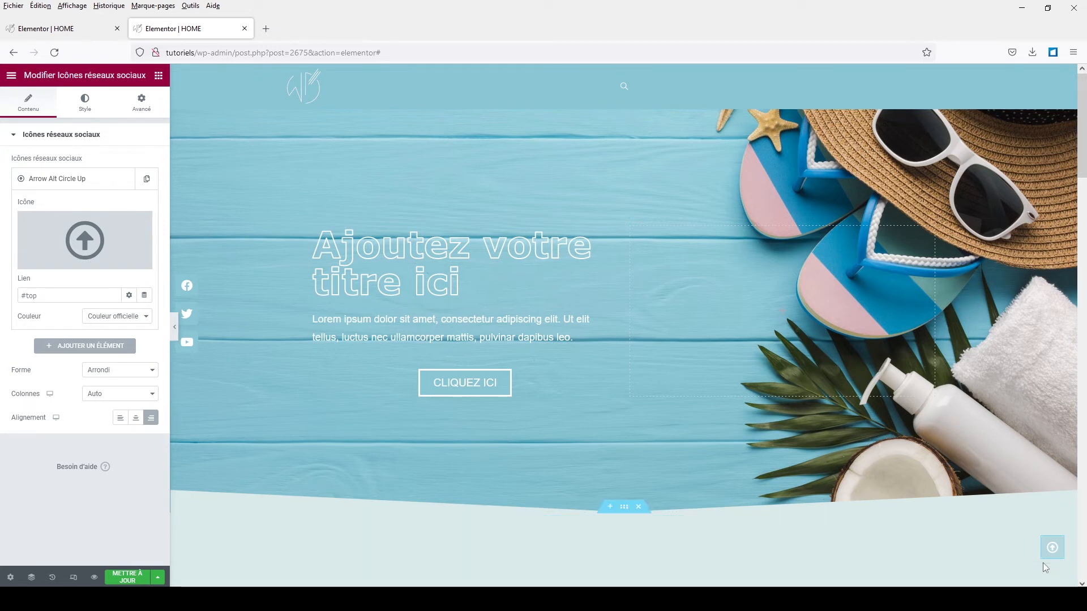
left_click(117, 581)
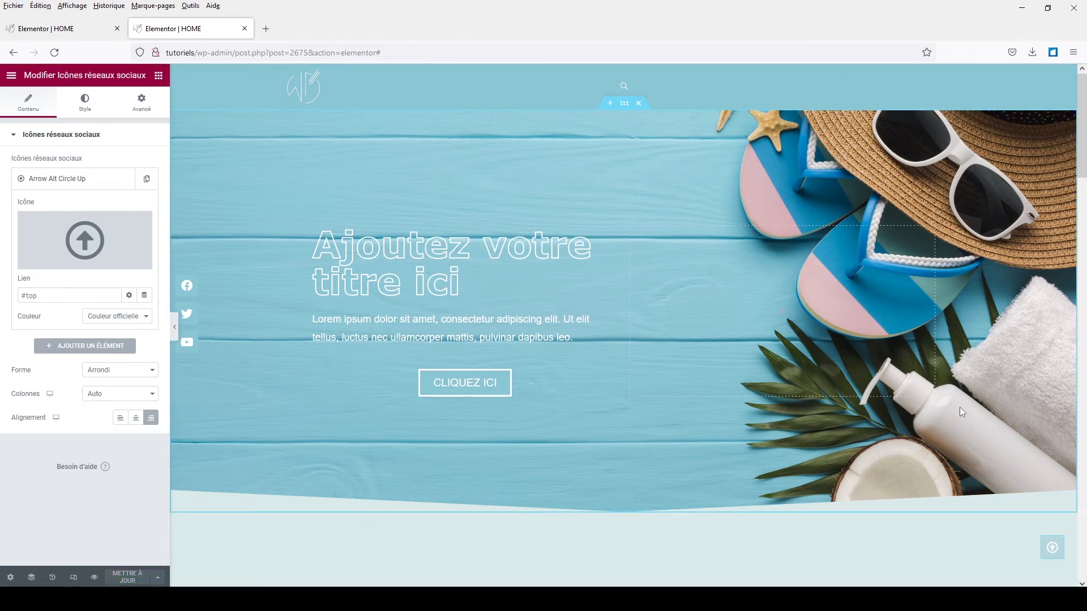
Step: Give the hero section at the start of the page the CSS ID top and update the page
mouse_move(606, 123)
left_click(624, 105)
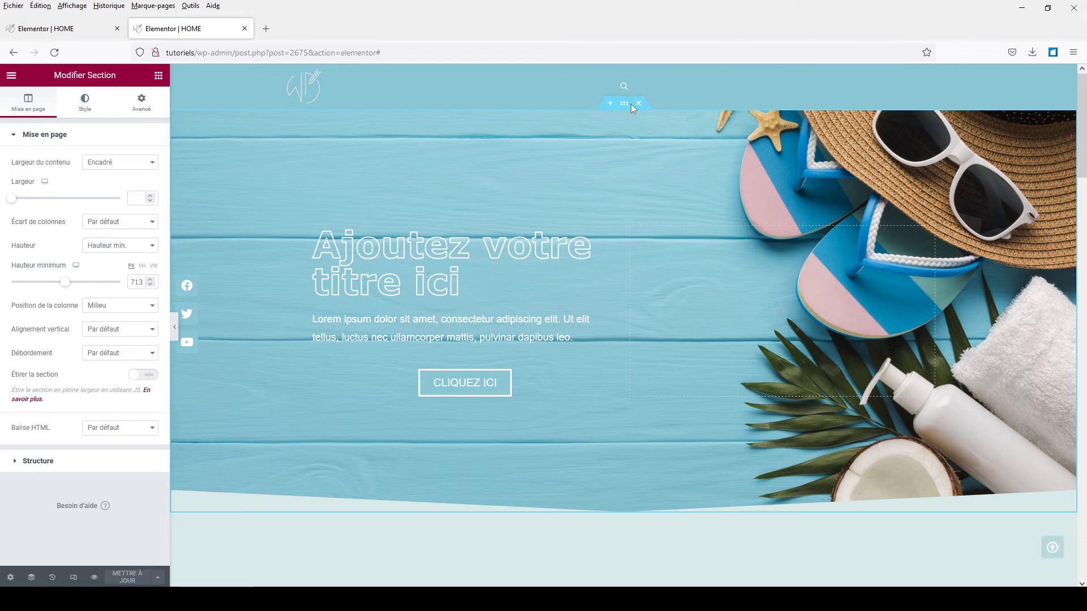
left_click(142, 102)
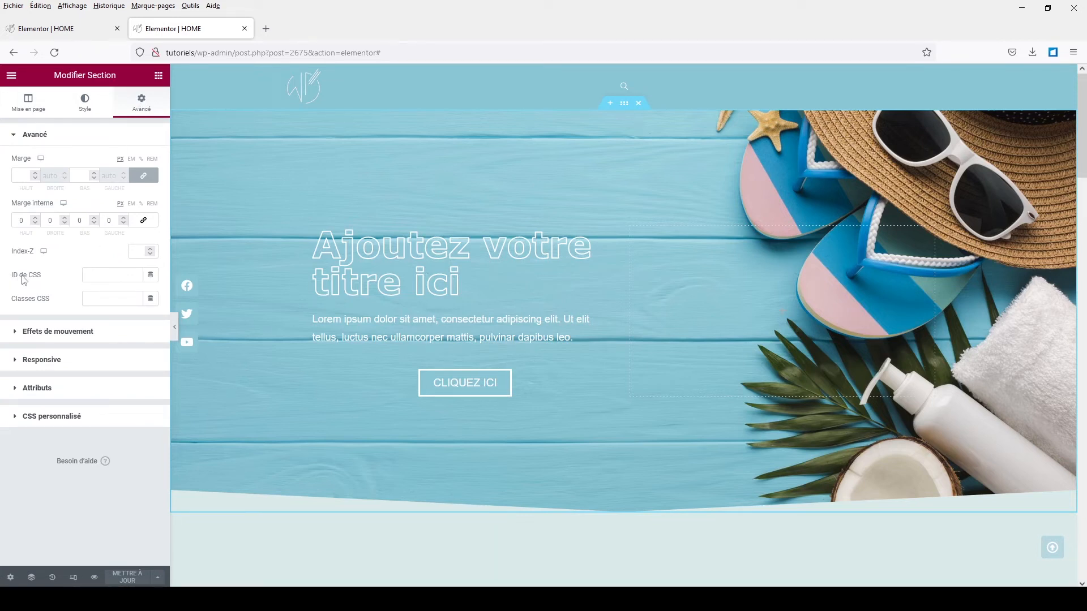
left_click(94, 276)
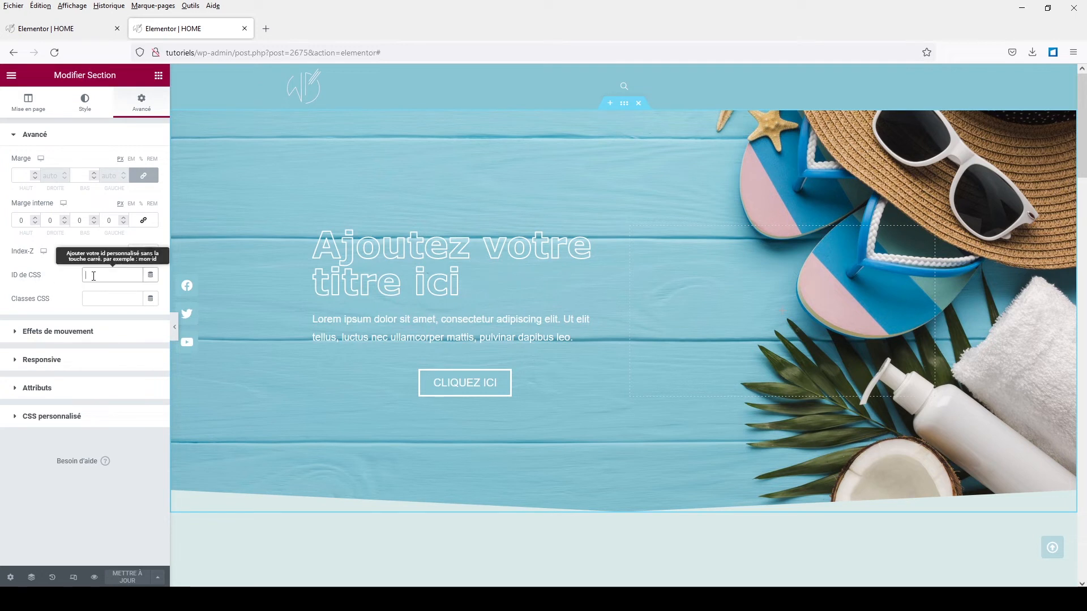
type("top")
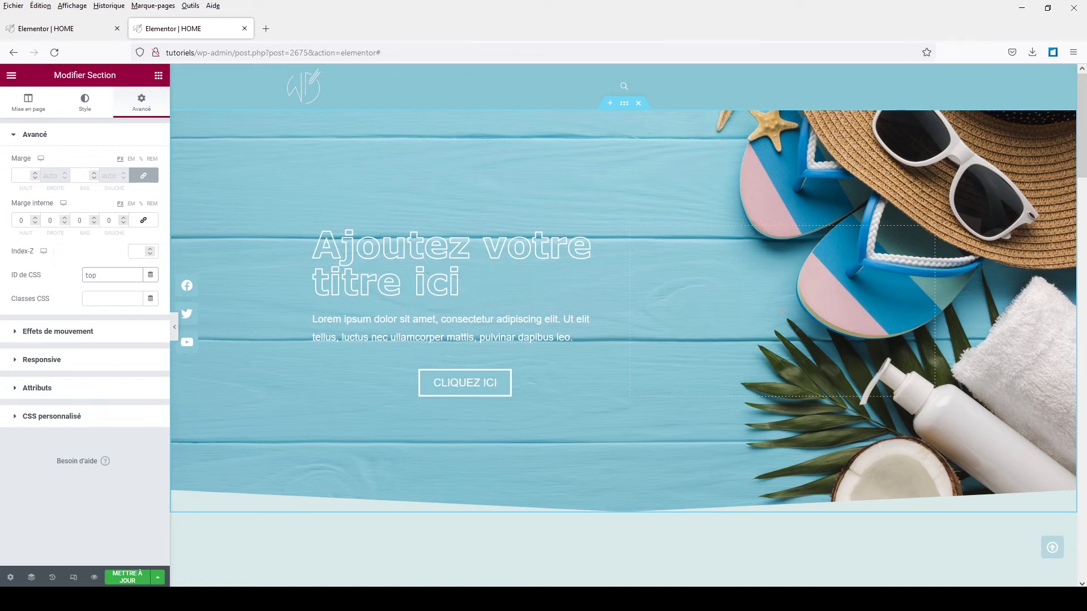
left_click(129, 577)
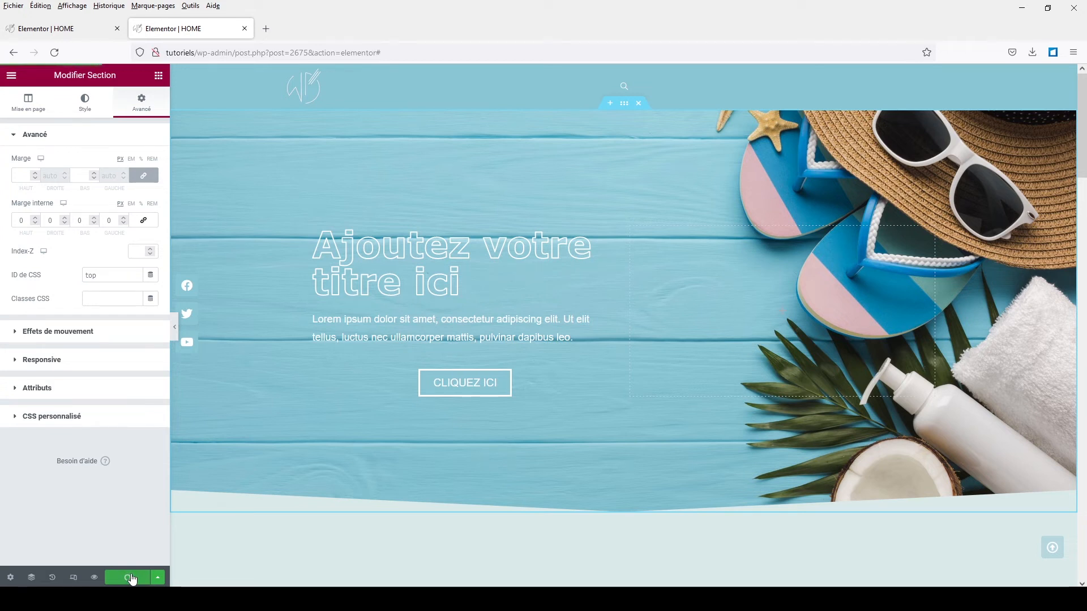
Step: Preview the published page and test the arrow icon's return to the top from the footer, checking the fixed icons while scrolling
left_click(94, 577)
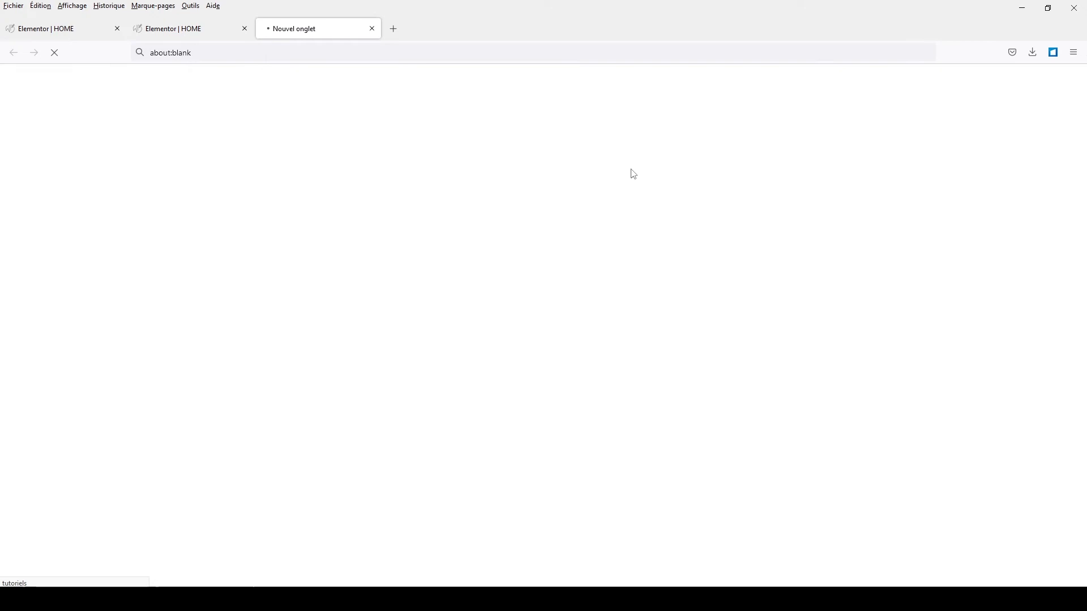
scroll(641, 202, "up", 3)
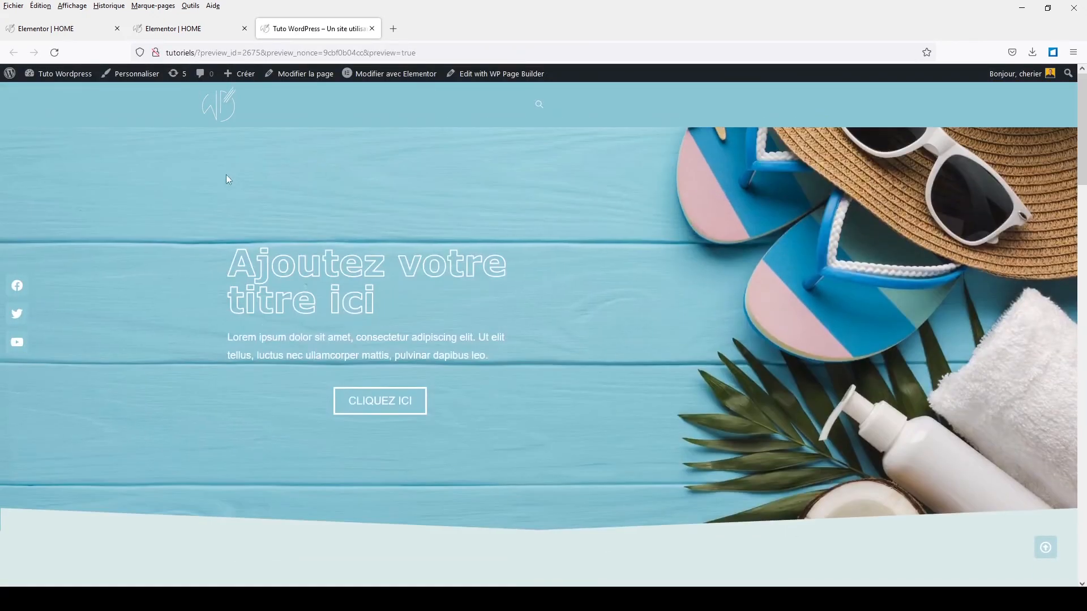
scroll(355, 311, "down", 15)
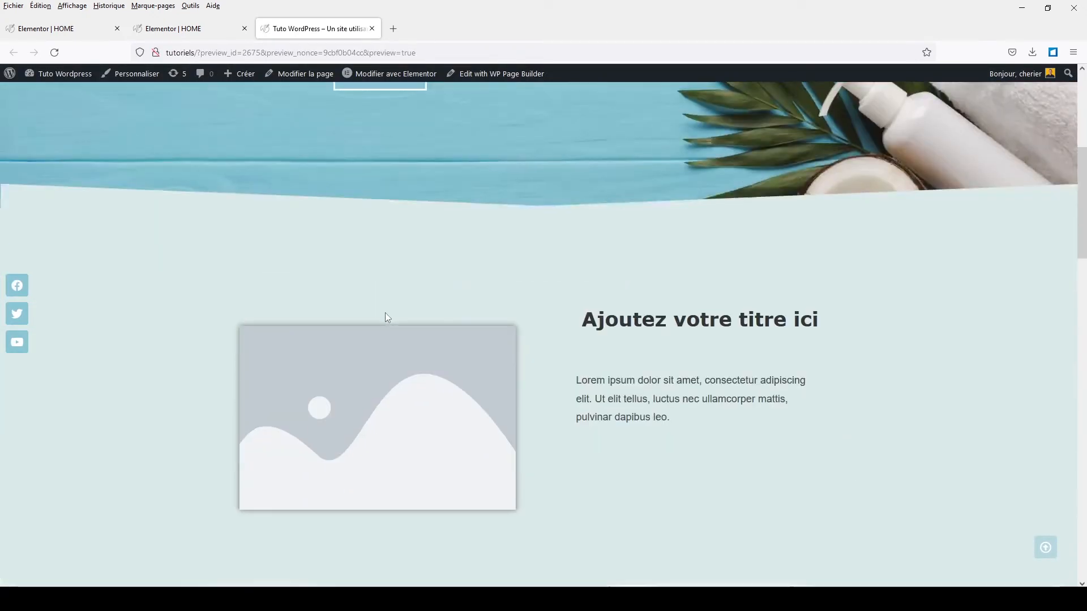
scroll(396, 314, "down", 3)
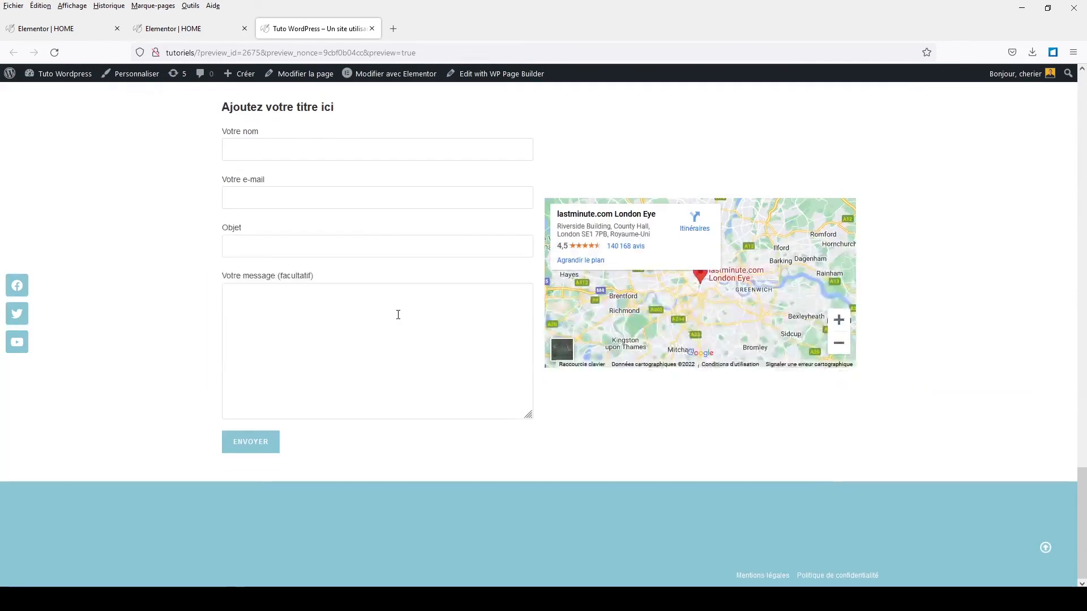
left_click(1045, 547)
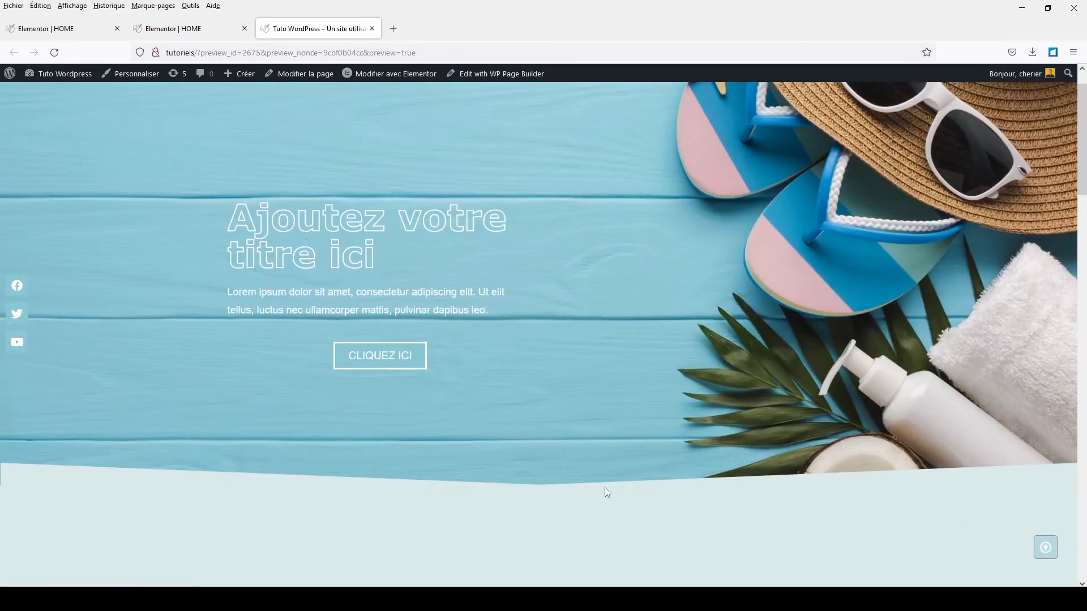
scroll(787, 528, "up", 1)
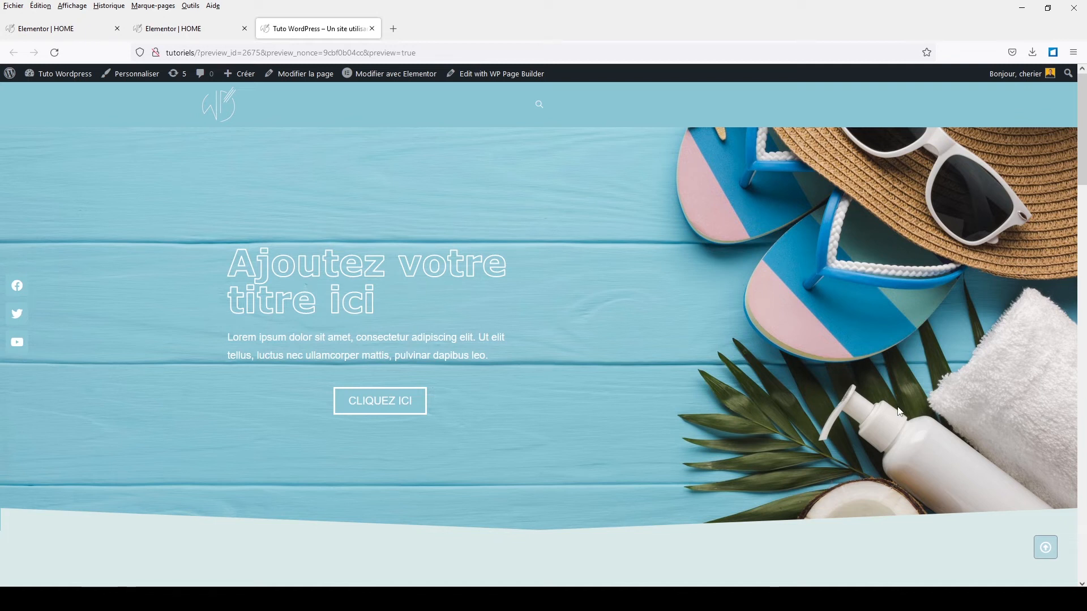
scroll(897, 407, "down", 7)
scroll(896, 403, "up", 7)
scroll(371, 325, "down", 5)
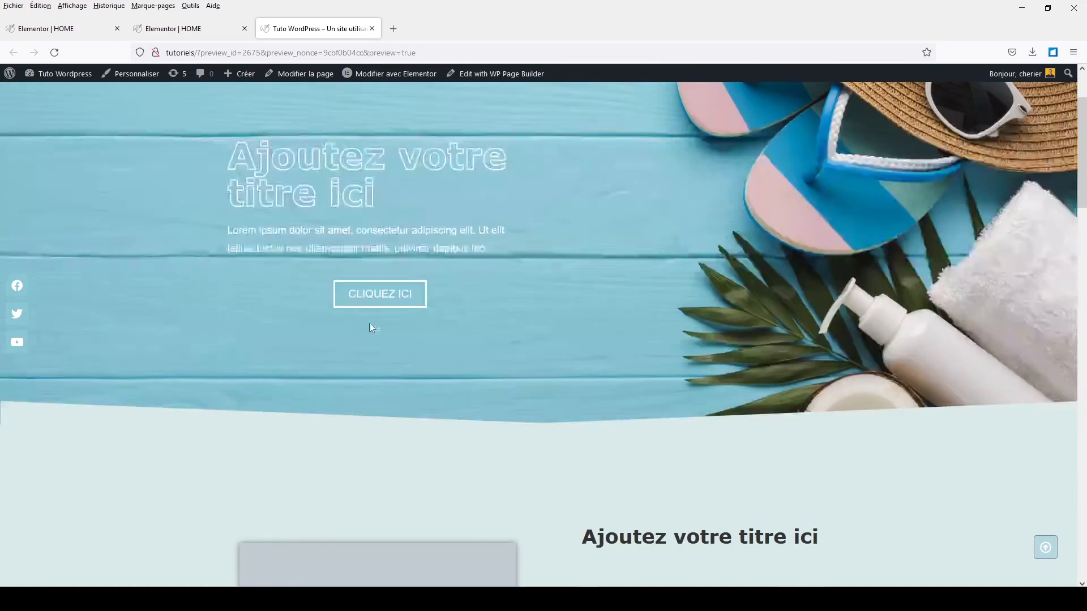
scroll(369, 325, "up", 5)
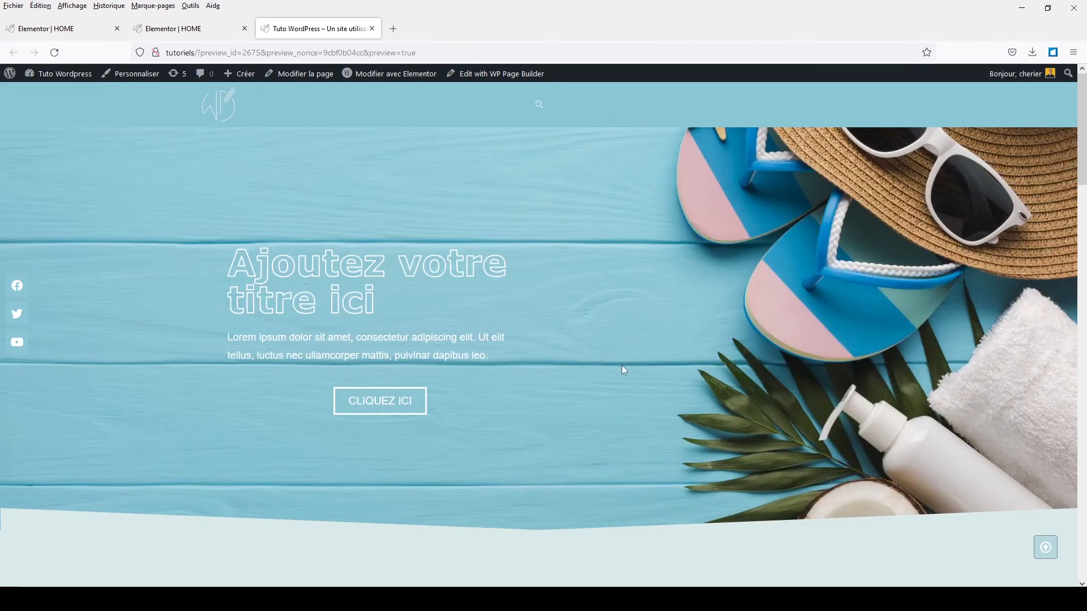
Step: Reopen the page in the Elementor editor and set the hero section's Index-Z to 15
left_click(367, 77)
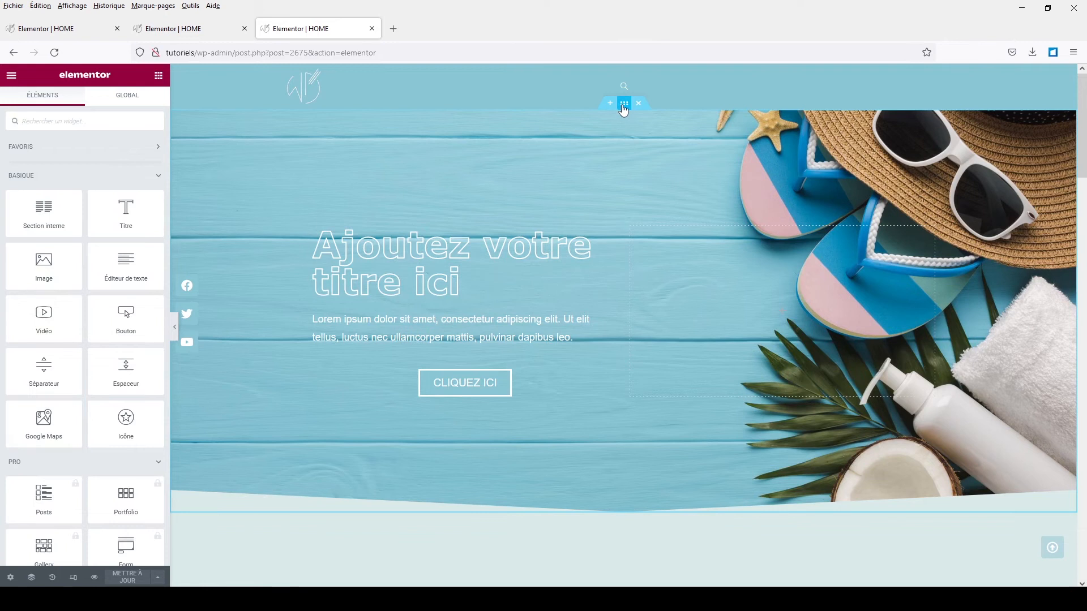
left_click(623, 104)
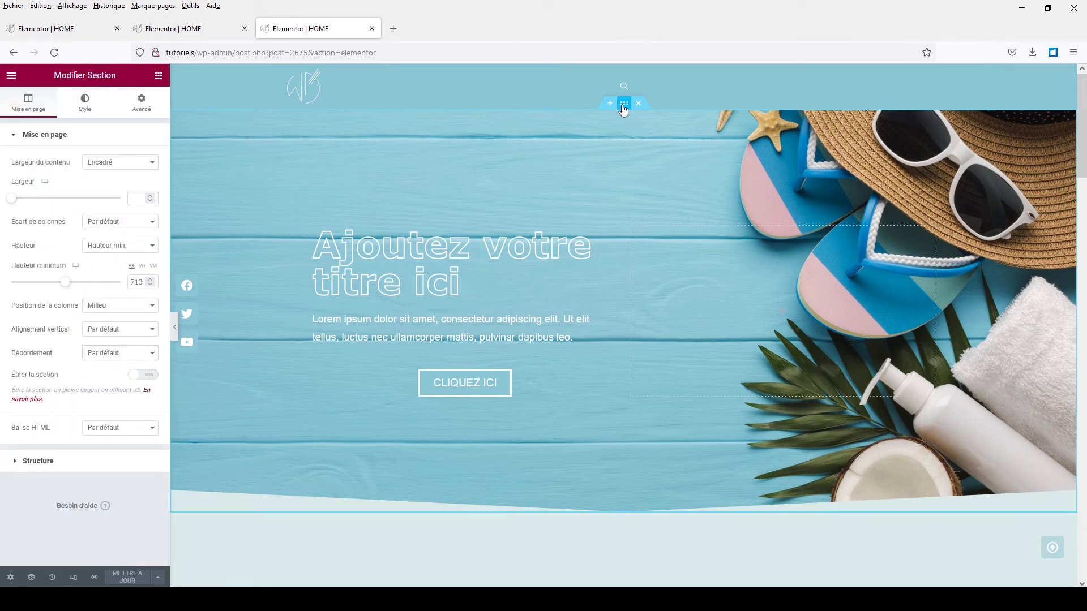
left_click(149, 105)
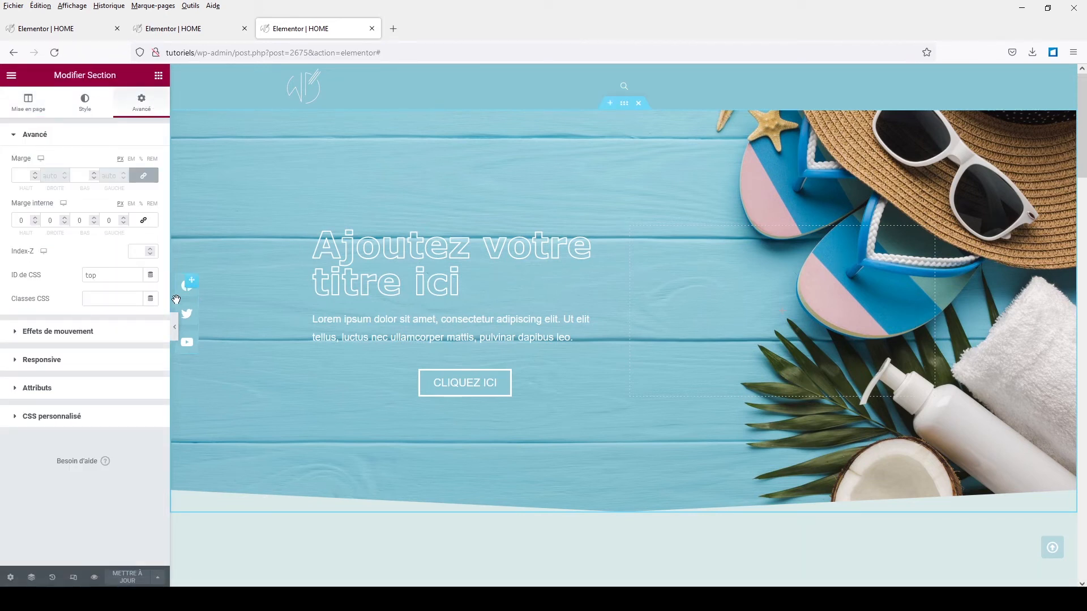
left_click(138, 253)
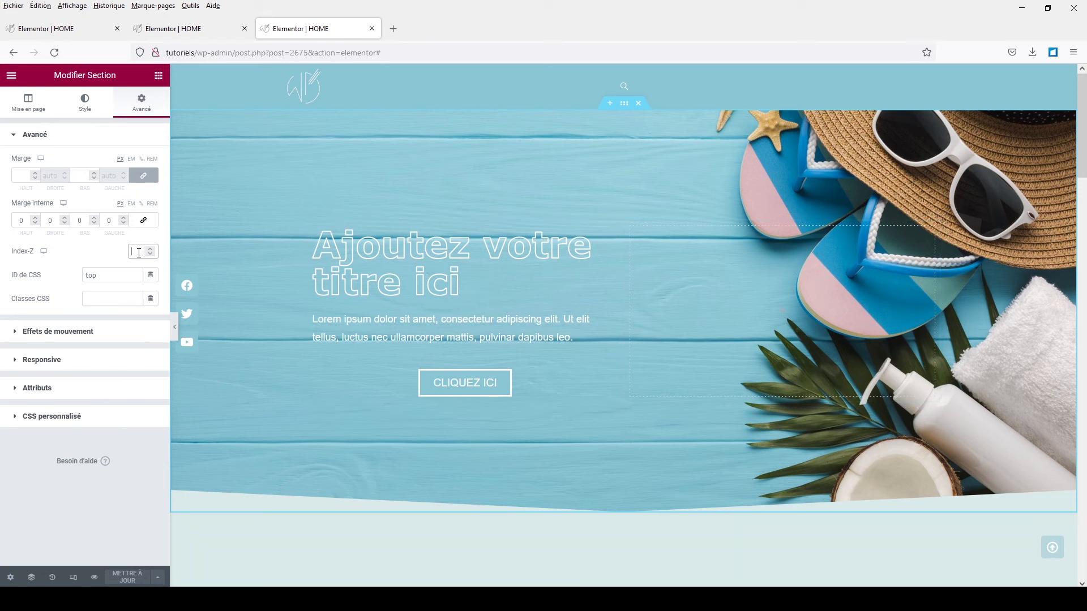
type("15")
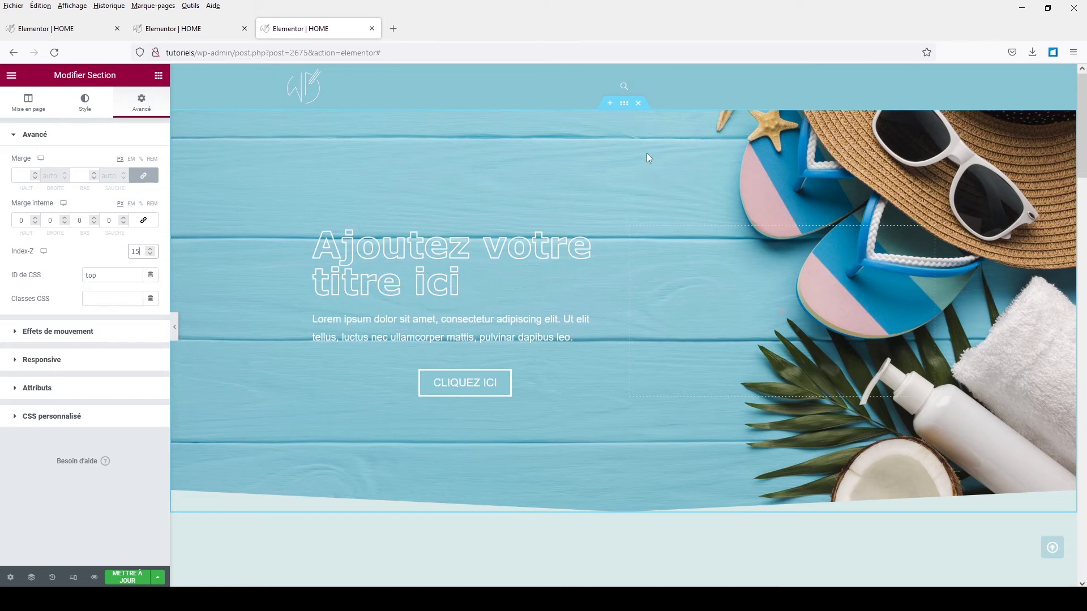
Step: Set the Index-Z of the fixed Facebook, Twitter and YouTube icons widget to 13
scroll(647, 154, "down", 3)
scroll(647, 154, "down", 4)
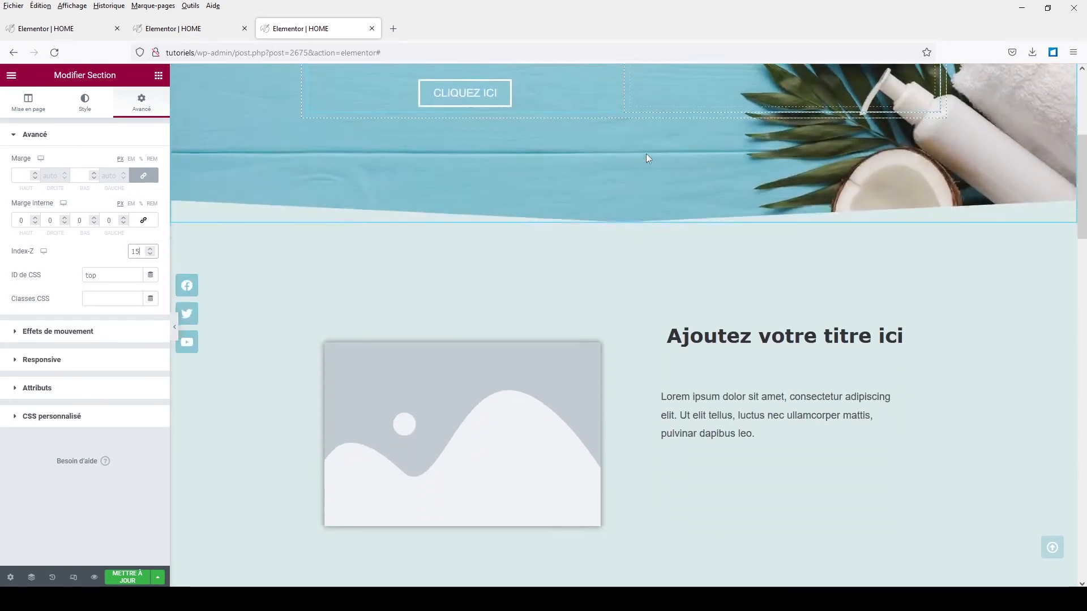
left_click(191, 281)
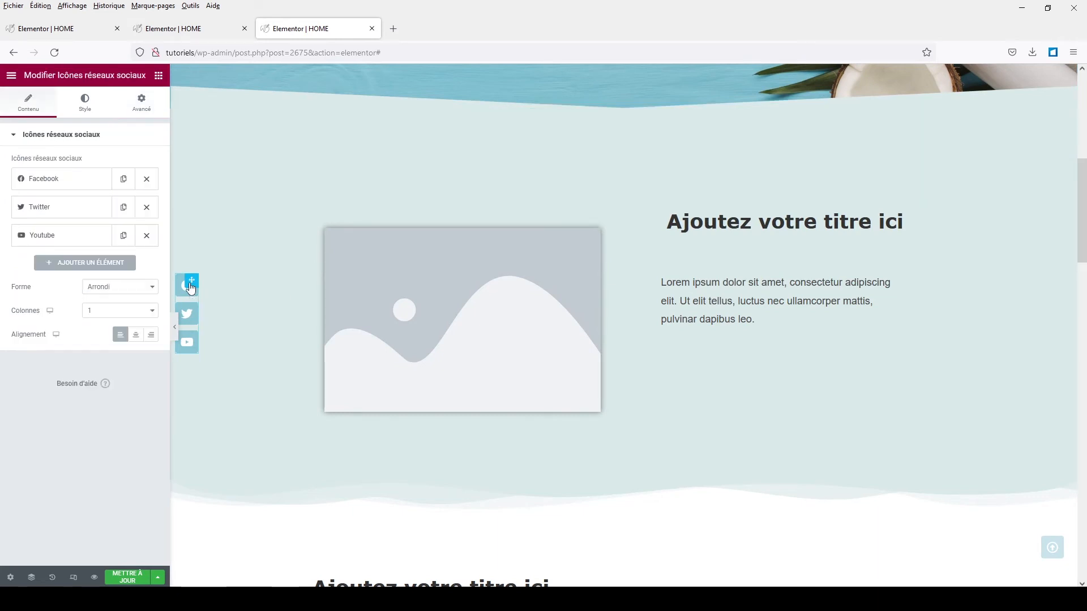
left_click(143, 106)
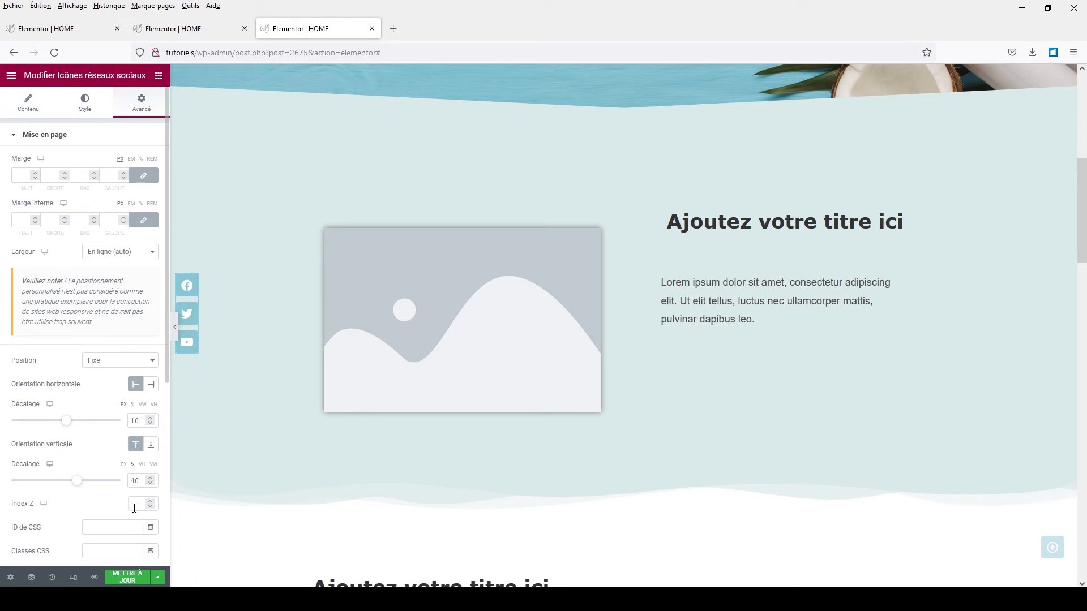
type("13")
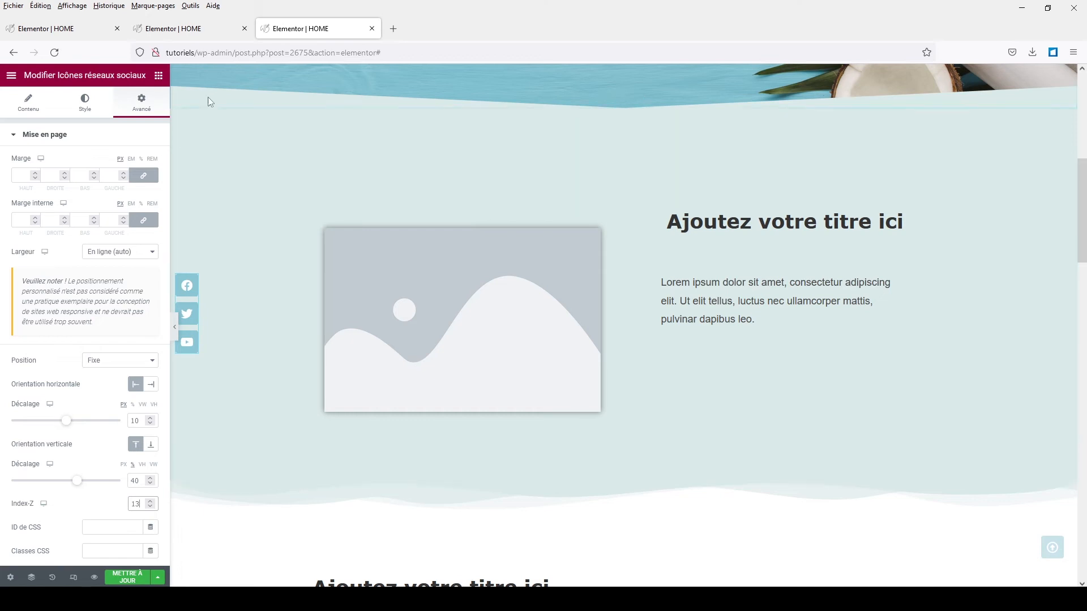
Step: Examine how the fixed social icons layer over or under each section along the page, especially at the hero's edge
scroll(225, 396, "down", 5)
scroll(226, 400, "down", 15)
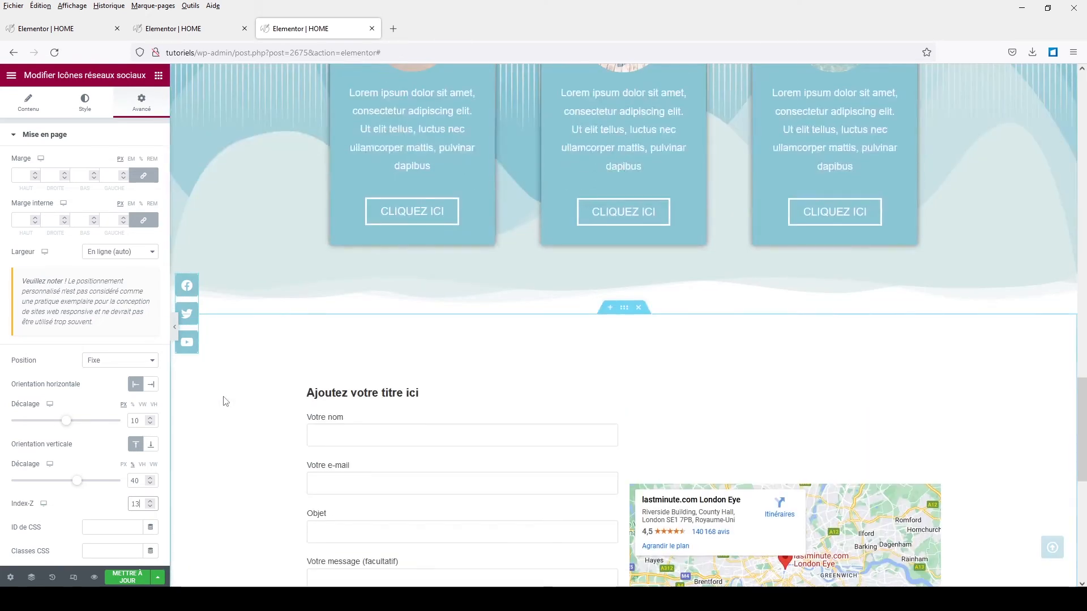
scroll(226, 401, "up", 10)
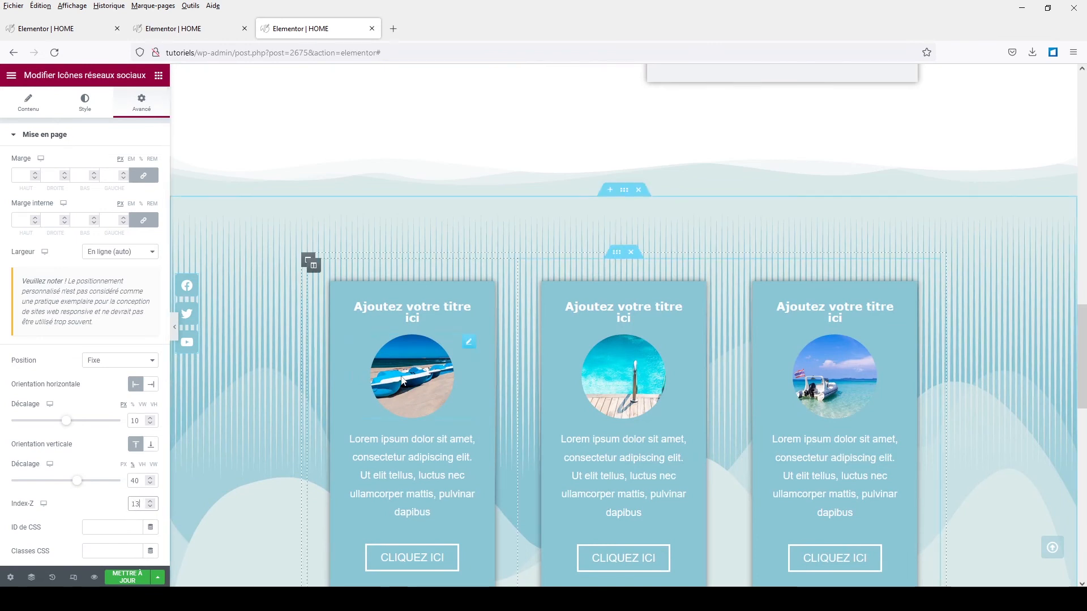
scroll(400, 376, "up", 8)
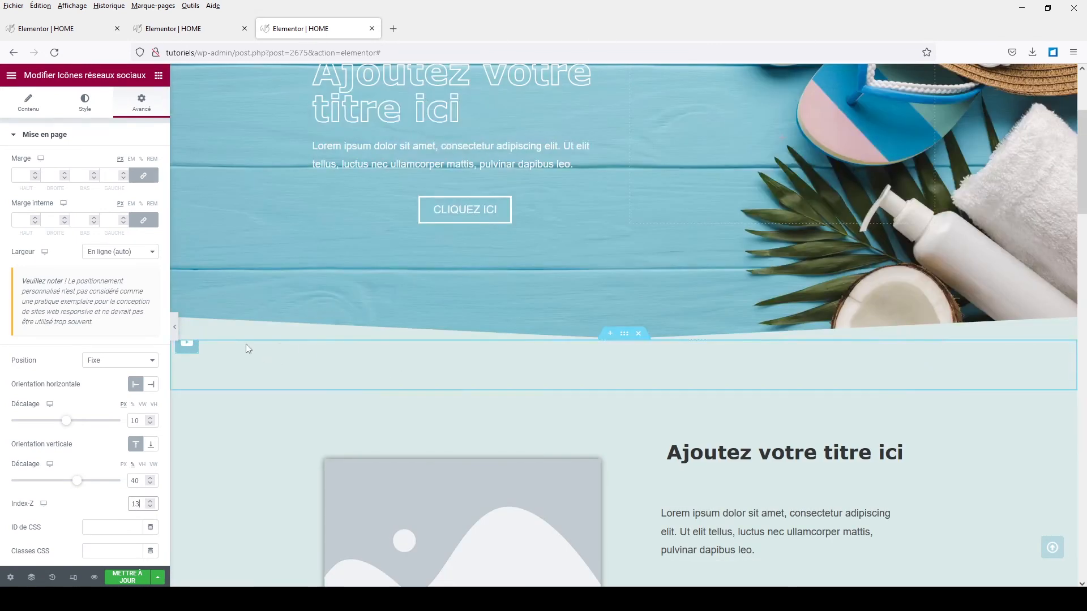
scroll(264, 252, "up", 1)
scroll(266, 255, "up", 3)
scroll(268, 256, "down", 5)
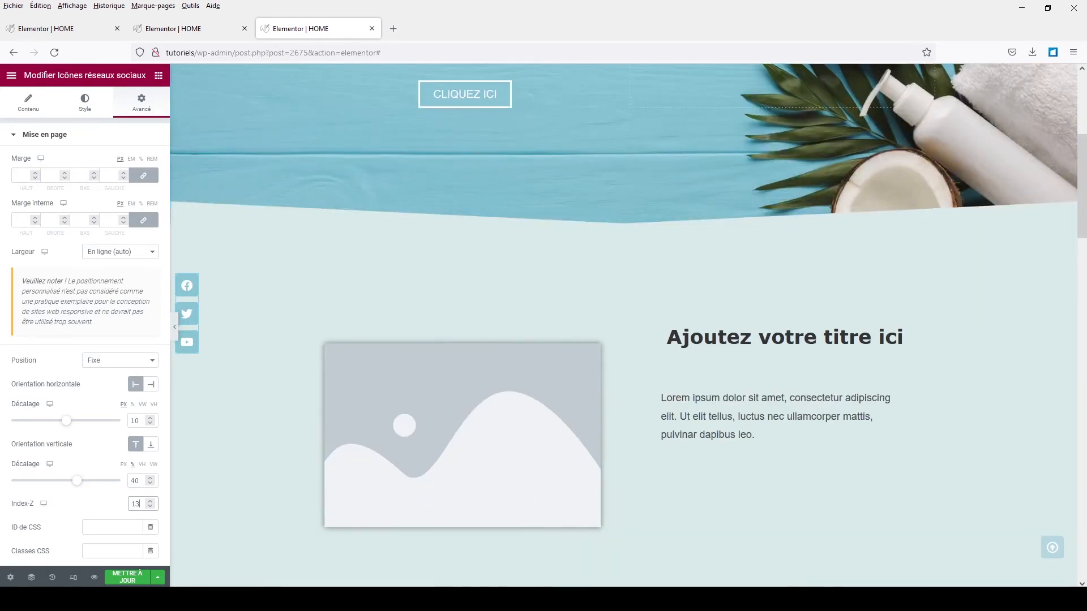
scroll(300, 281, "up", 3)
scroll(298, 285, "down", 3)
Step: Set the Index-Z of the fixed Arrow Alt Circle Up icon widget to 13
left_click(1046, 560)
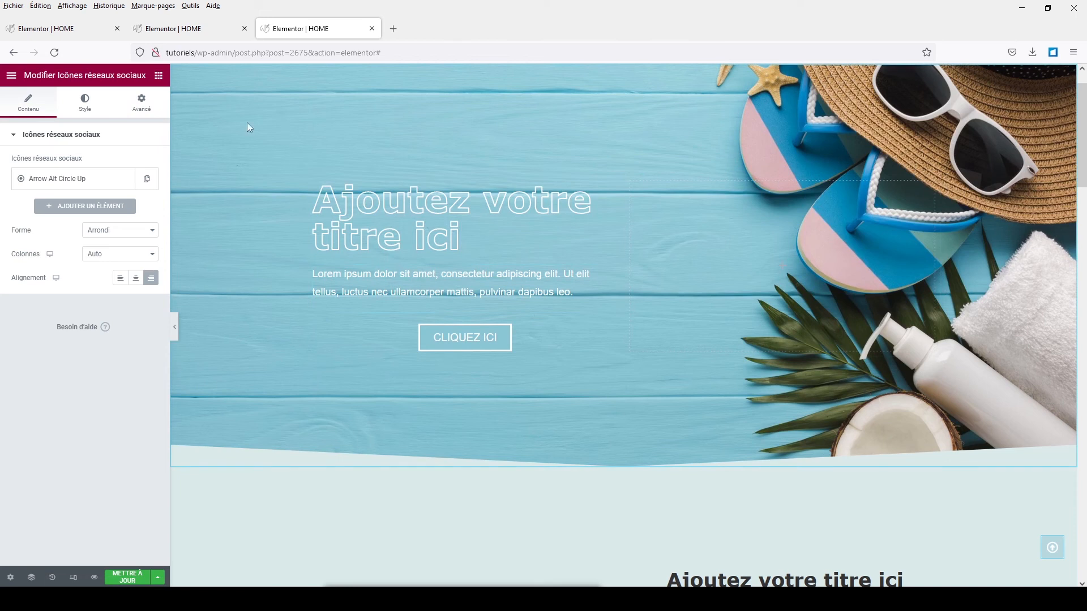
left_click(154, 104)
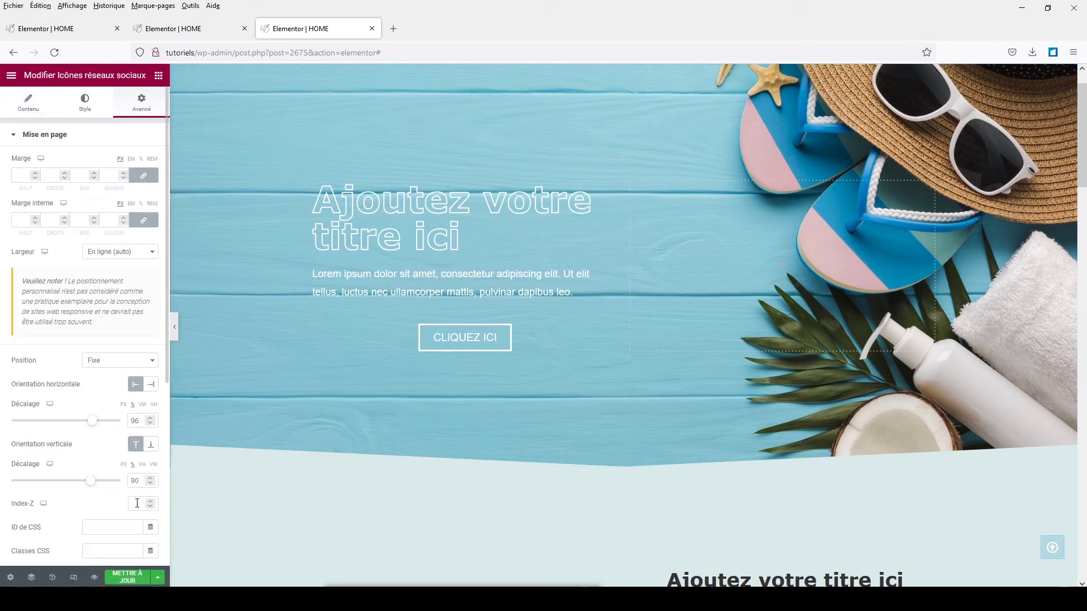
type("13")
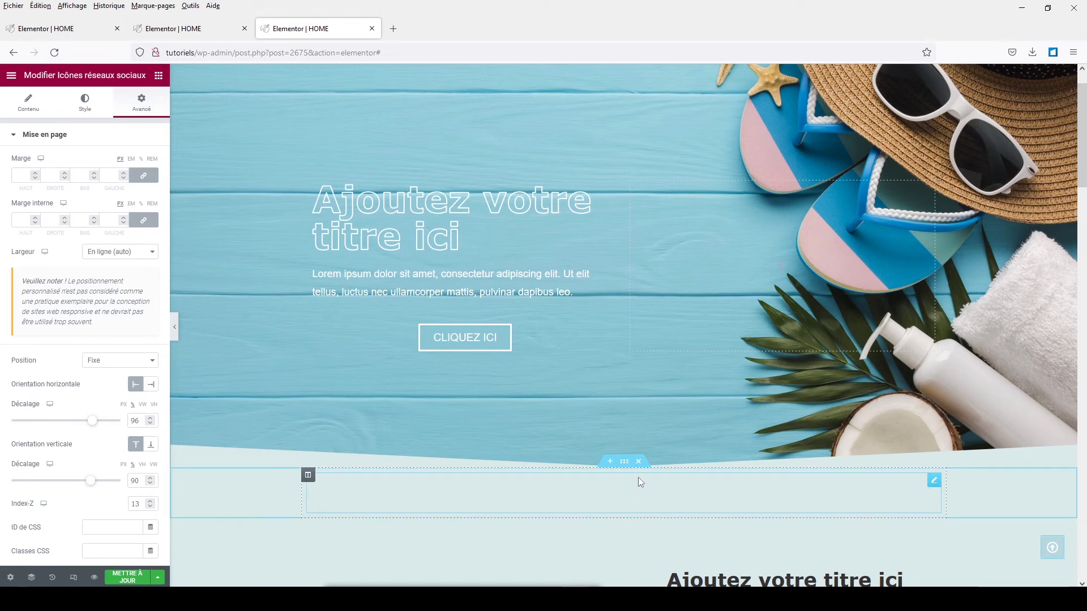
Step: Check the hero section's advanced settings, and set the Index-Z of the section directly below the hero to 15
scroll(625, 218, "up", 1)
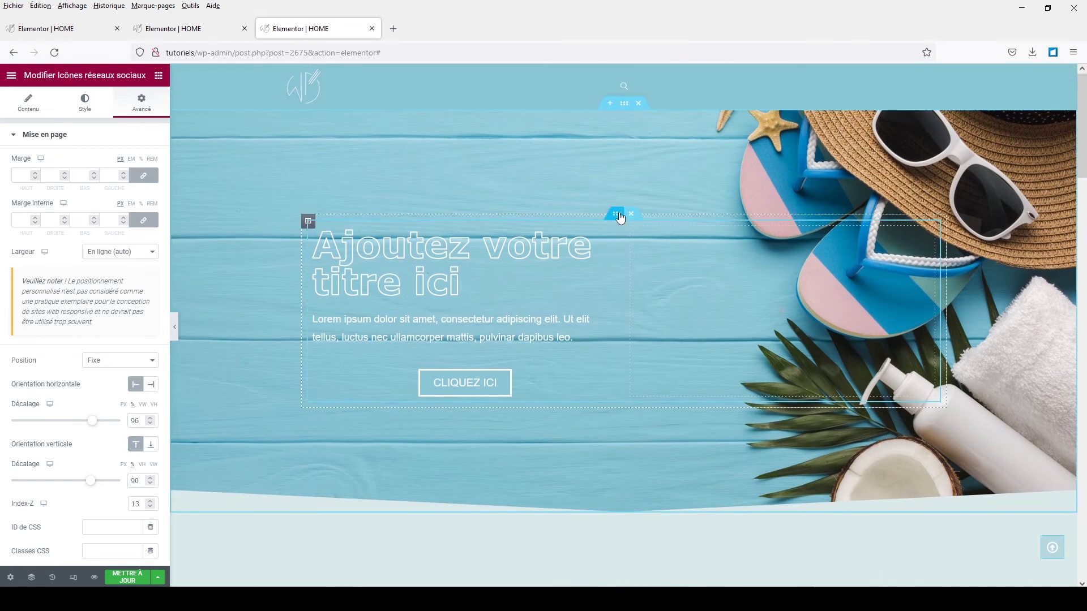
left_click(624, 105)
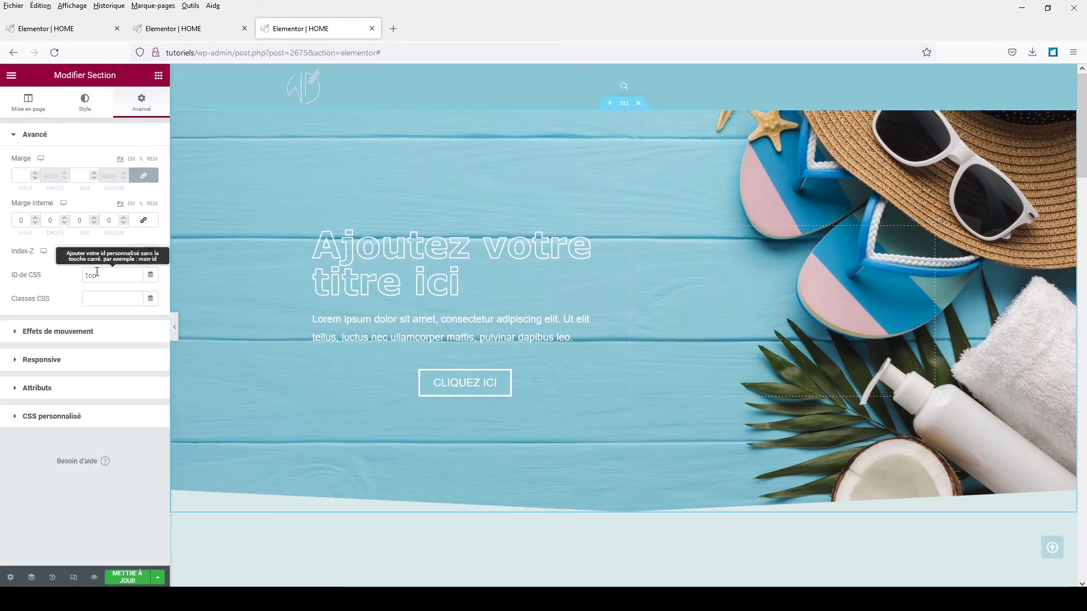
scroll(653, 389, "down", 2)
scroll(659, 397, "down", 1)
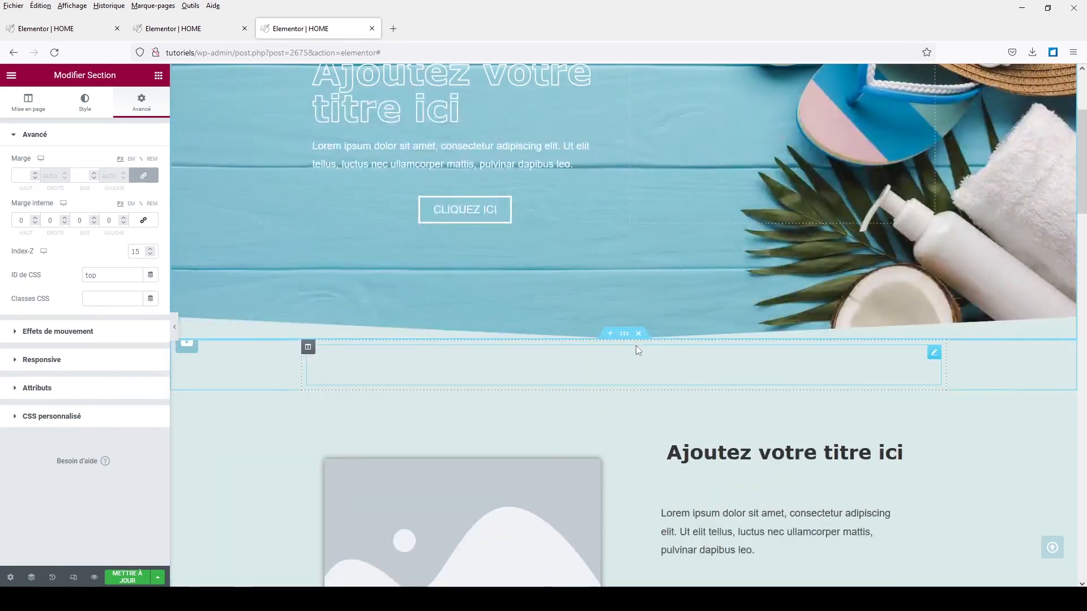
left_click(624, 335)
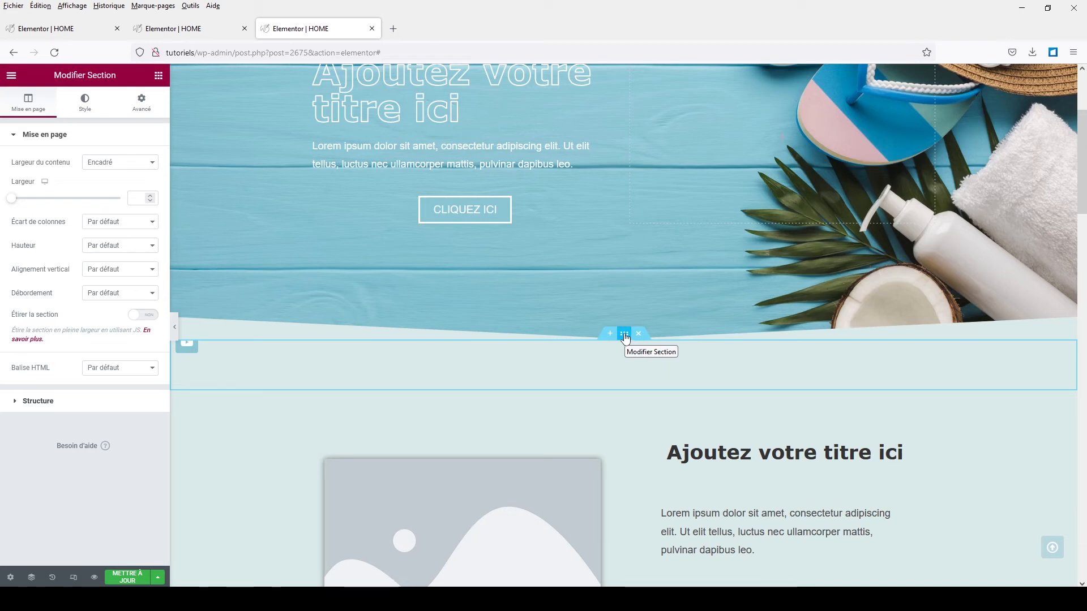
left_click(140, 103)
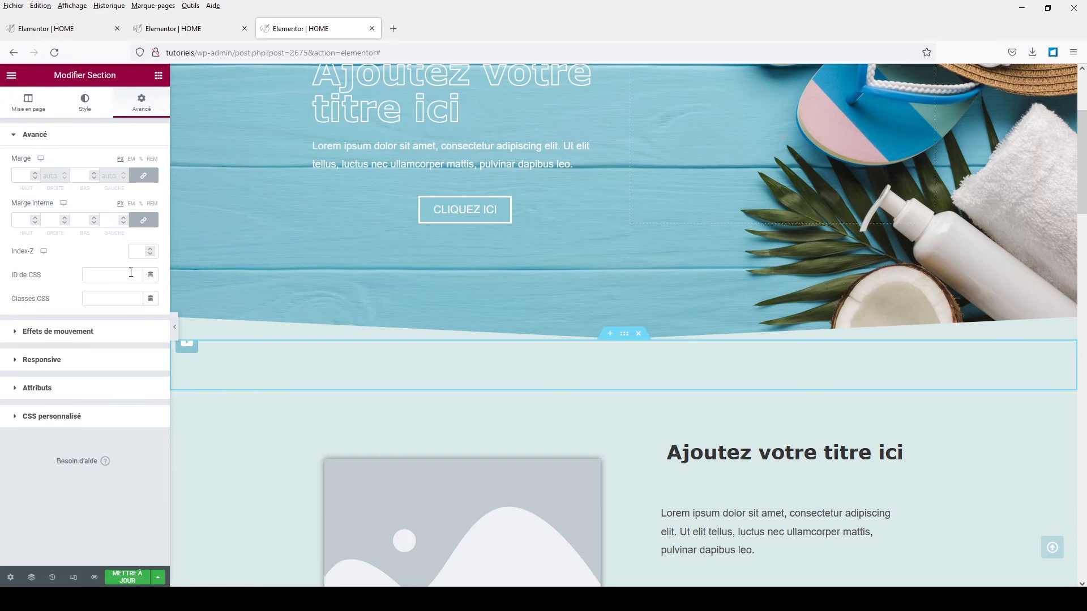
left_click(138, 254)
type("15")
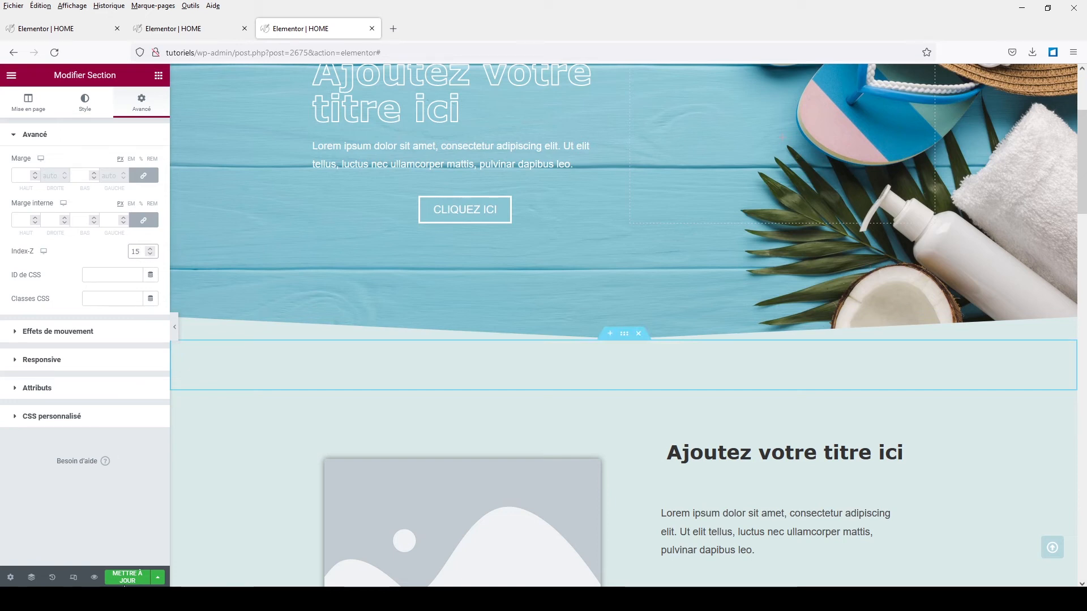
Step: Update the page and open its preview
left_click(127, 577)
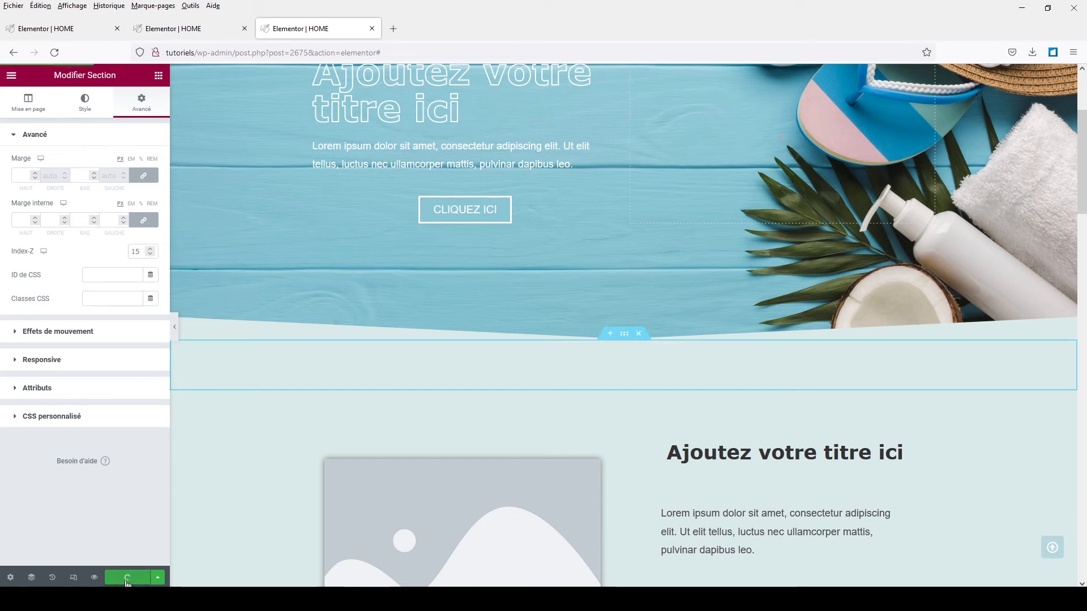
left_click(93, 578)
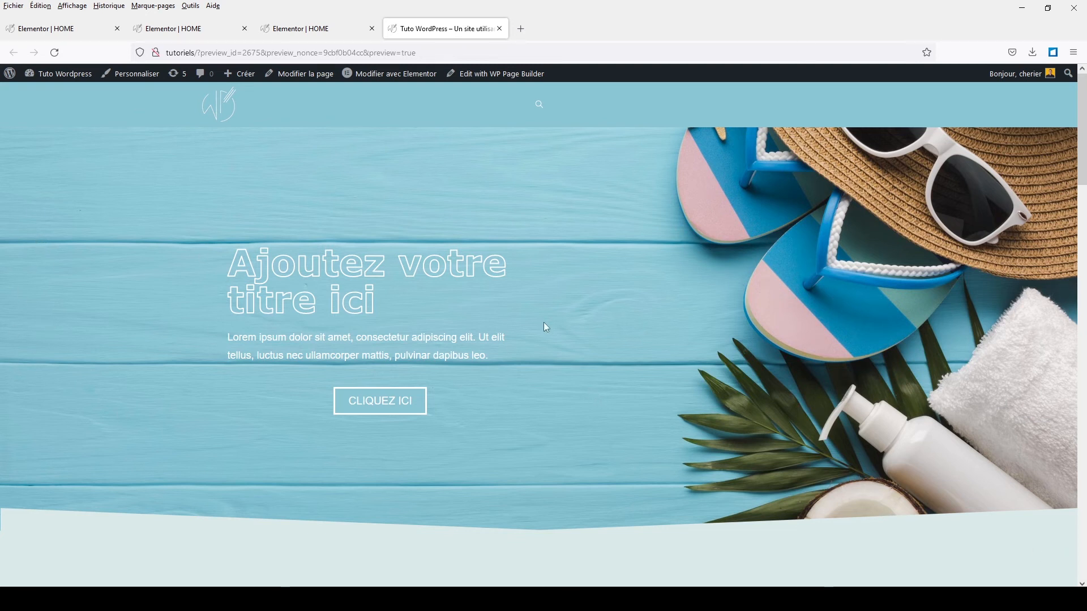
Step: Examine in the preview how the social icons and the back-to-top arrow emerge from behind the hero along the page
scroll(544, 322, "down", 3)
scroll(572, 345, "up", 1)
scroll(580, 351, "up", 2)
scroll(580, 350, "down", 2)
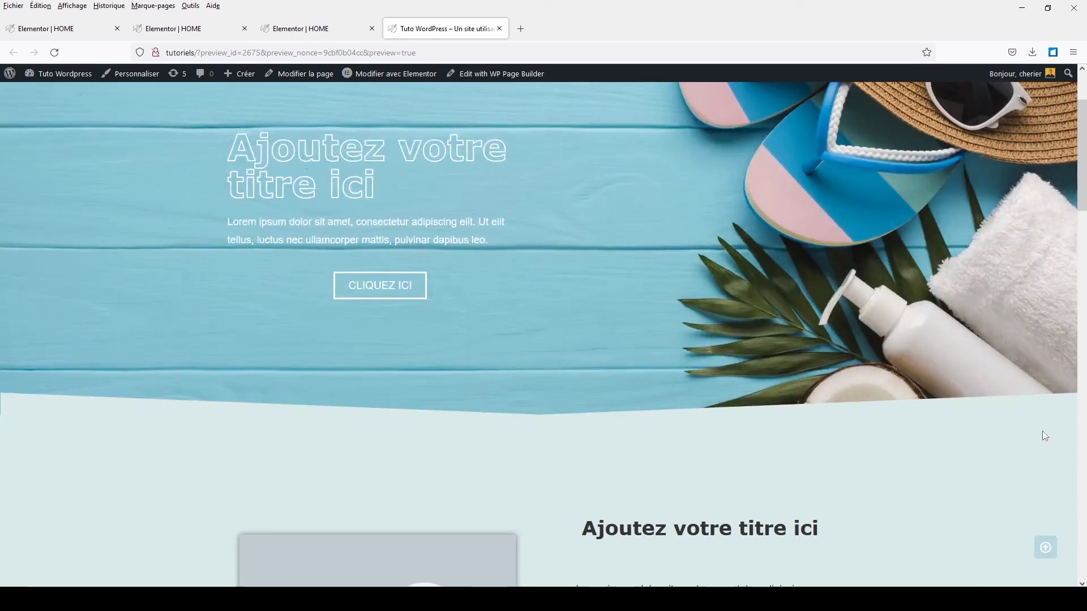
scroll(990, 389, "up", 2)
scroll(991, 389, "down", 1)
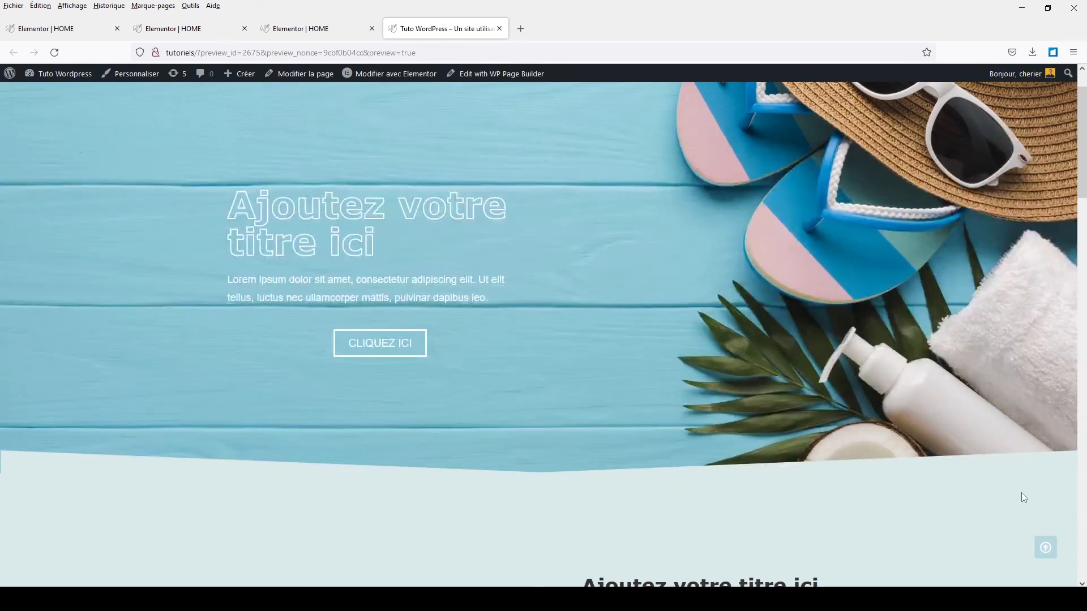
scroll(1031, 481, "up", 1)
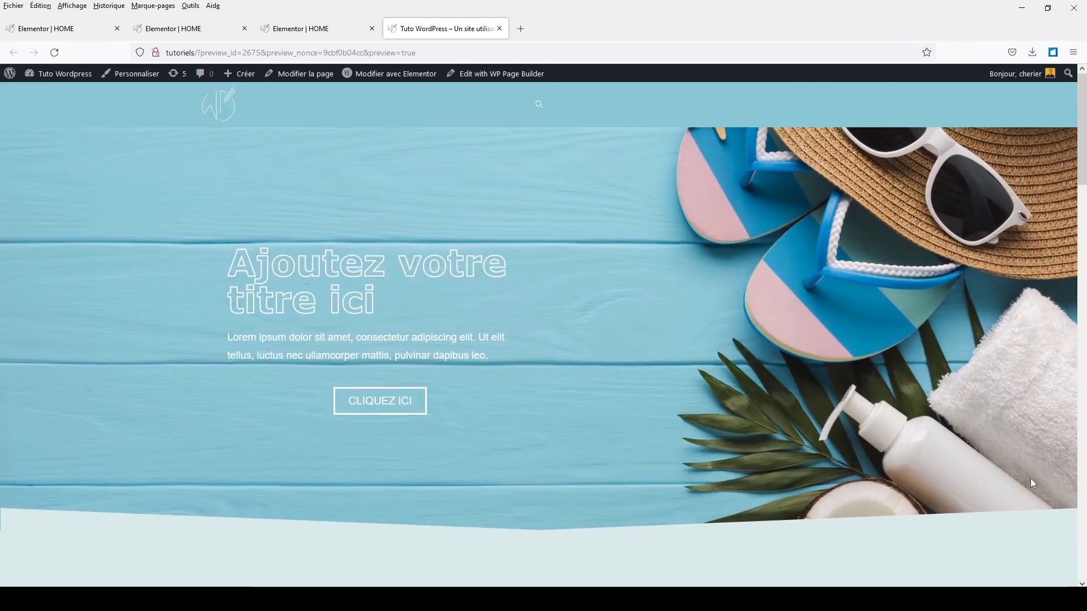
scroll(505, 482, "down", 9)
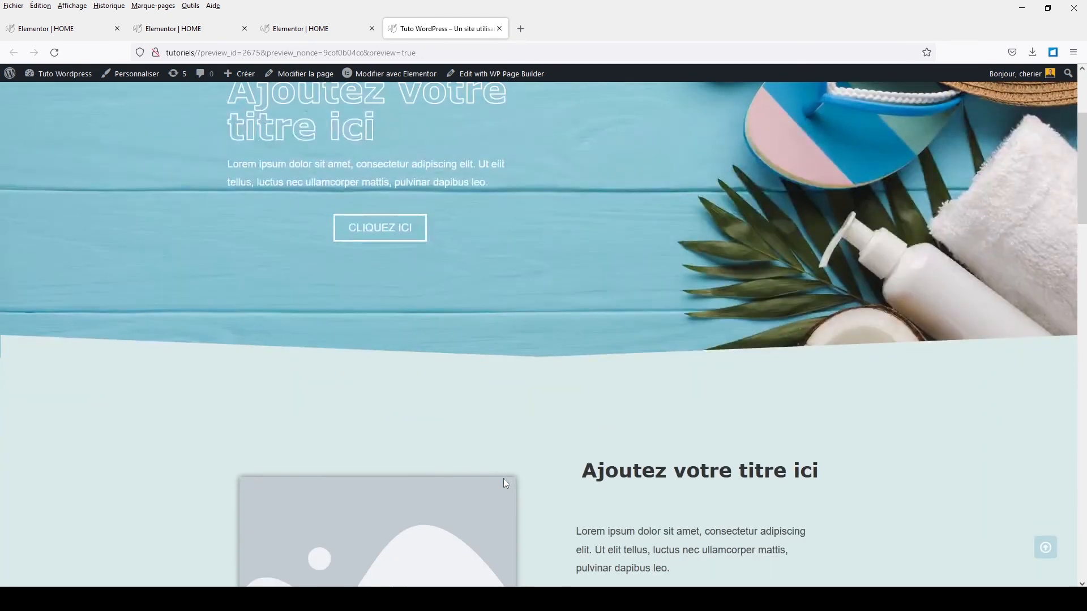
scroll(505, 483, "down", 11)
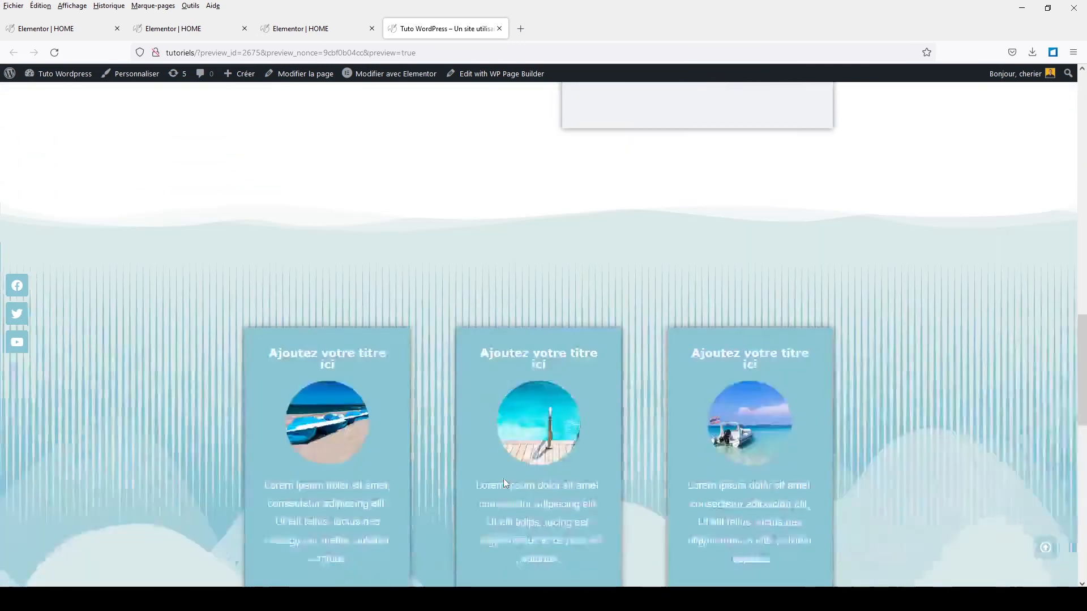
scroll(505, 483, "up", 9)
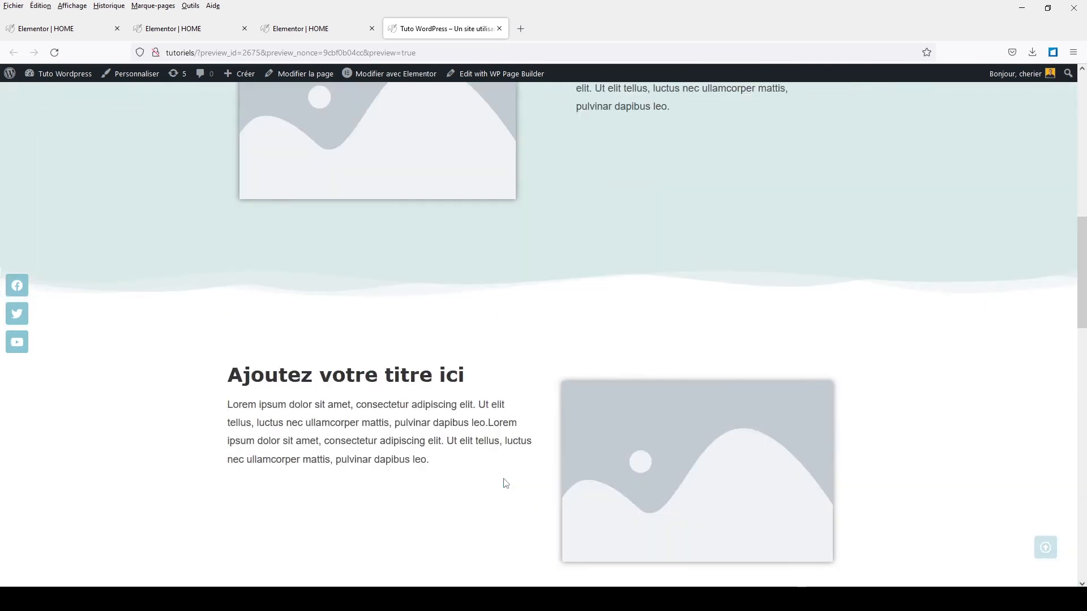
scroll(506, 482, "up", 7)
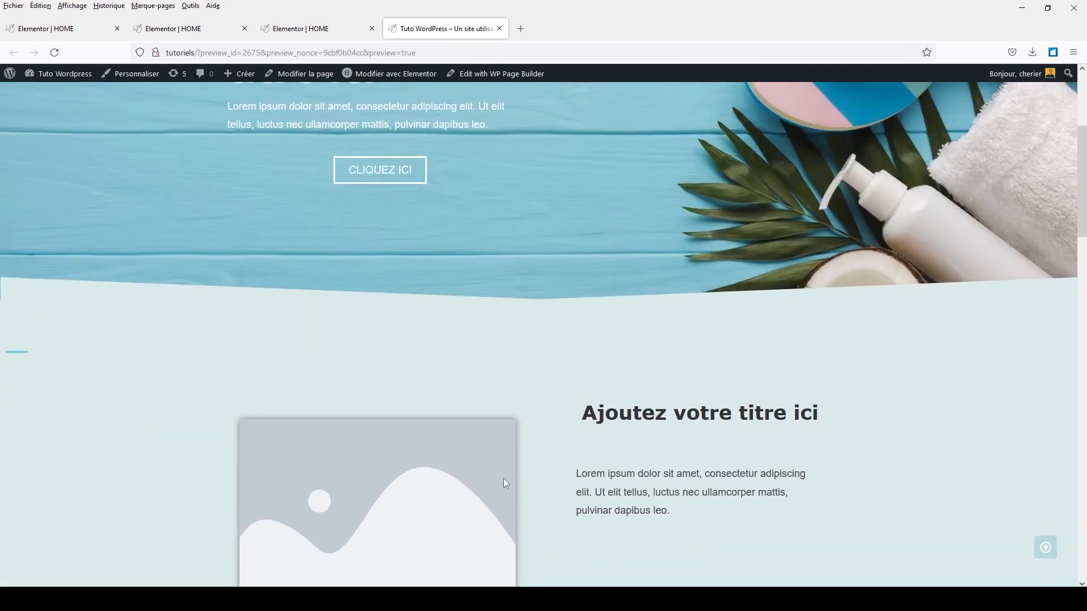
Step: Test the back-to-top arrow in the preview from several positions further down the page
left_click(1057, 557)
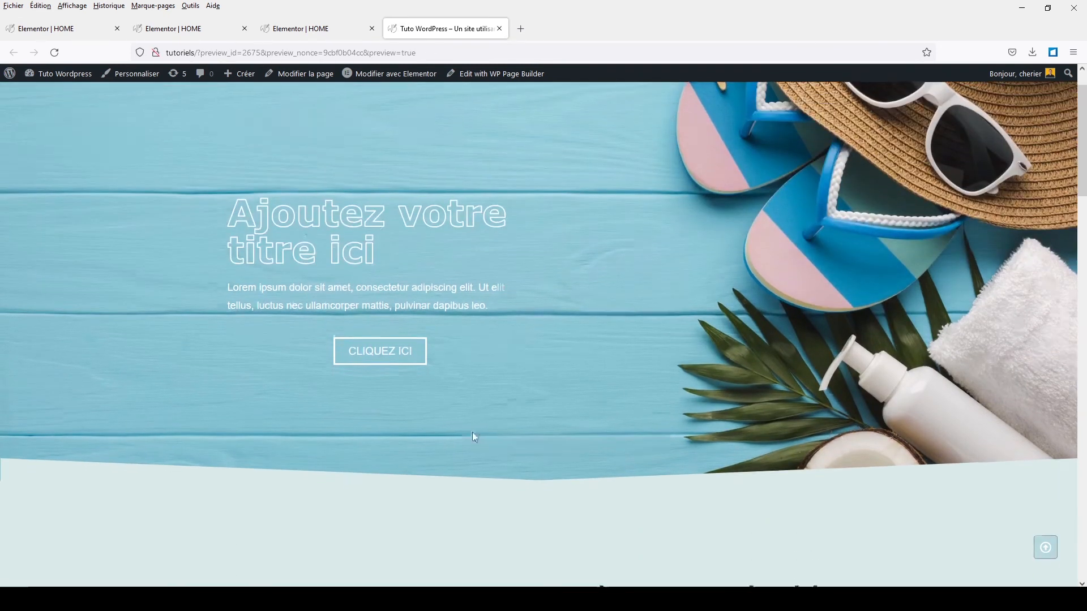
scroll(472, 432, "down", 10)
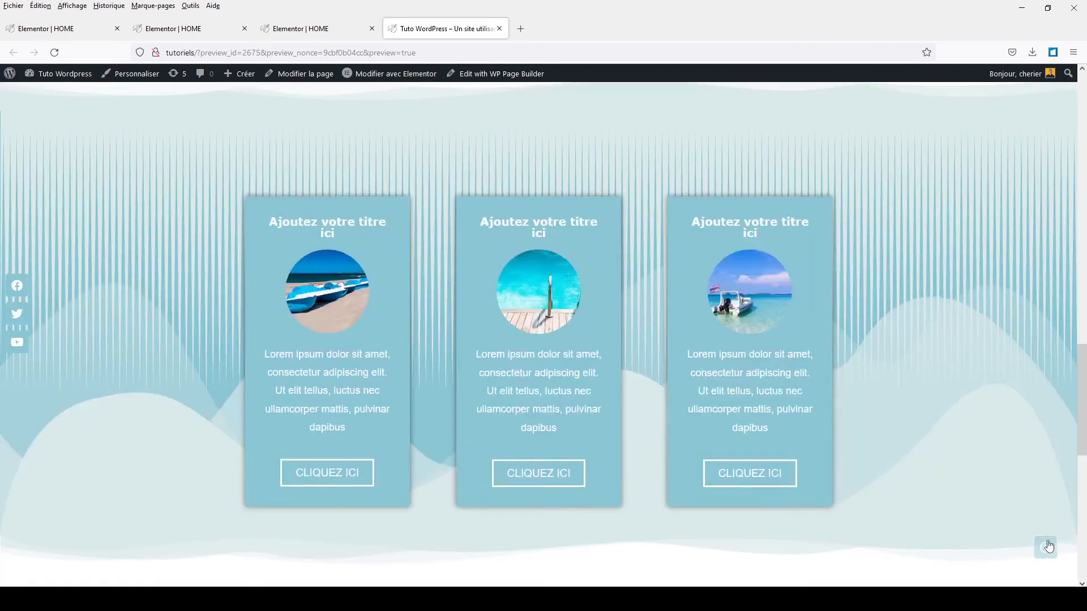
left_click(1047, 546)
scroll(160, 351, "down", 5)
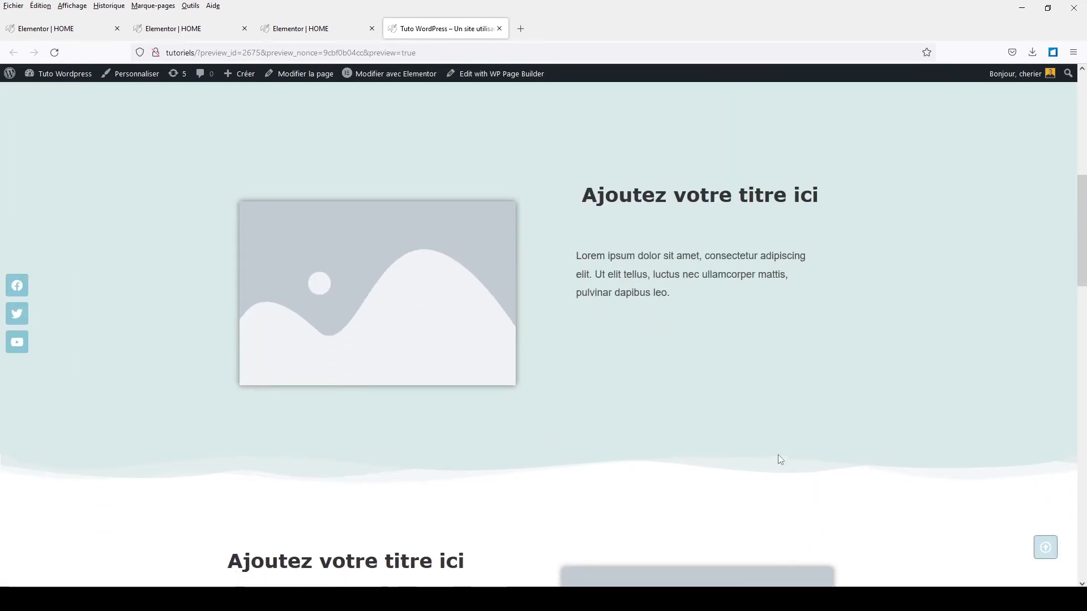
scroll(779, 454, "up", 5)
scroll(1046, 554, "down", 5)
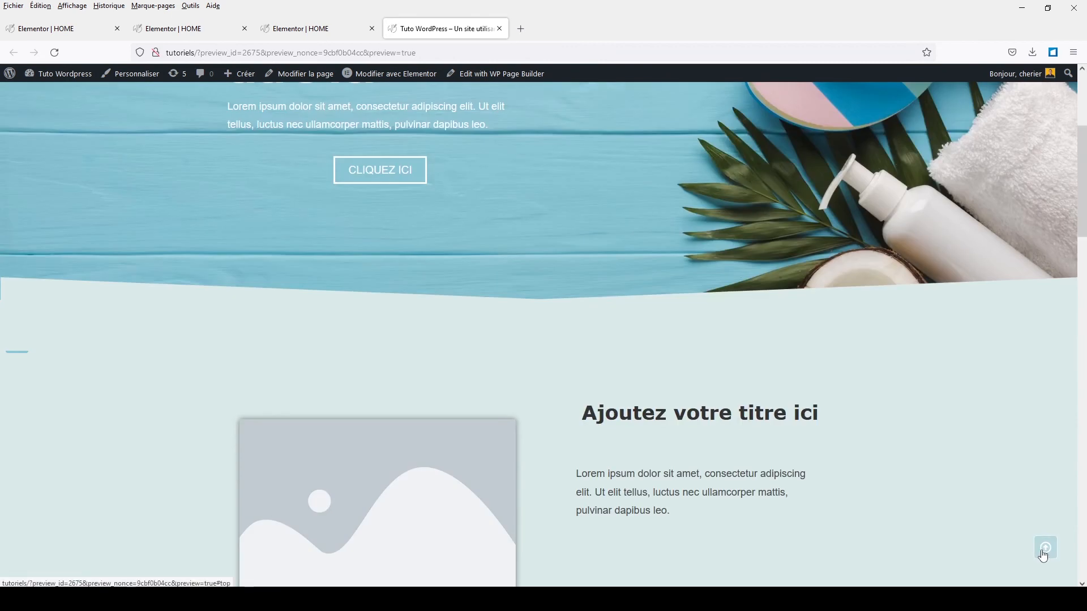
left_click(1045, 548)
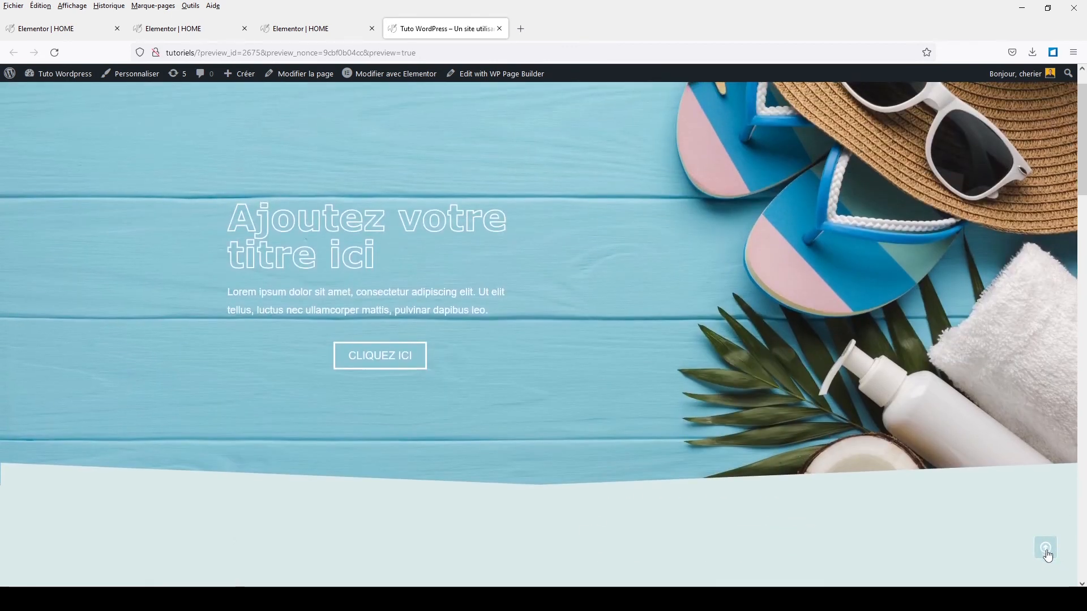
Step: Return to the Elementor editor and add an Éditeur de texte widget to the section directly below the hero
left_click(307, 37)
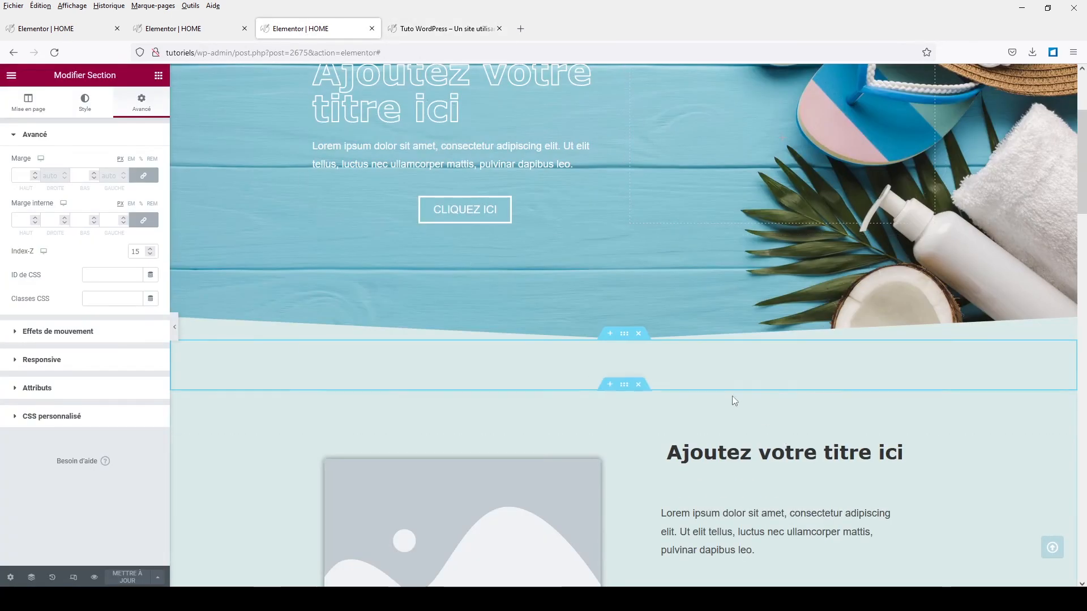
left_click(159, 75)
left_click_drag(126, 263, 627, 357)
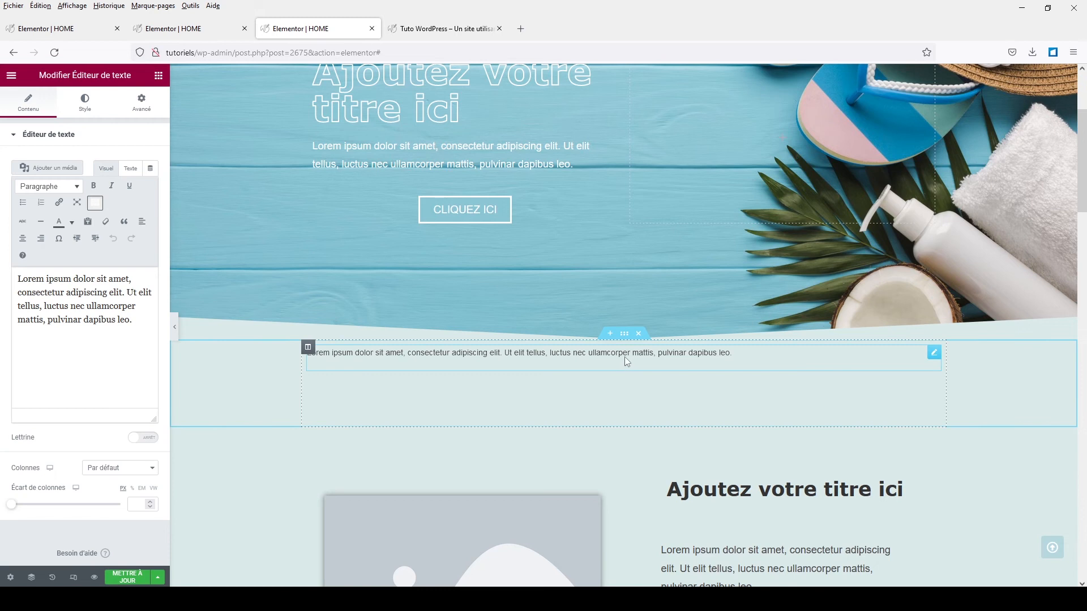
Step: Remove the Classique background from the section below the hero, restore it, and compare how it covers the fixed icons
left_click(624, 334)
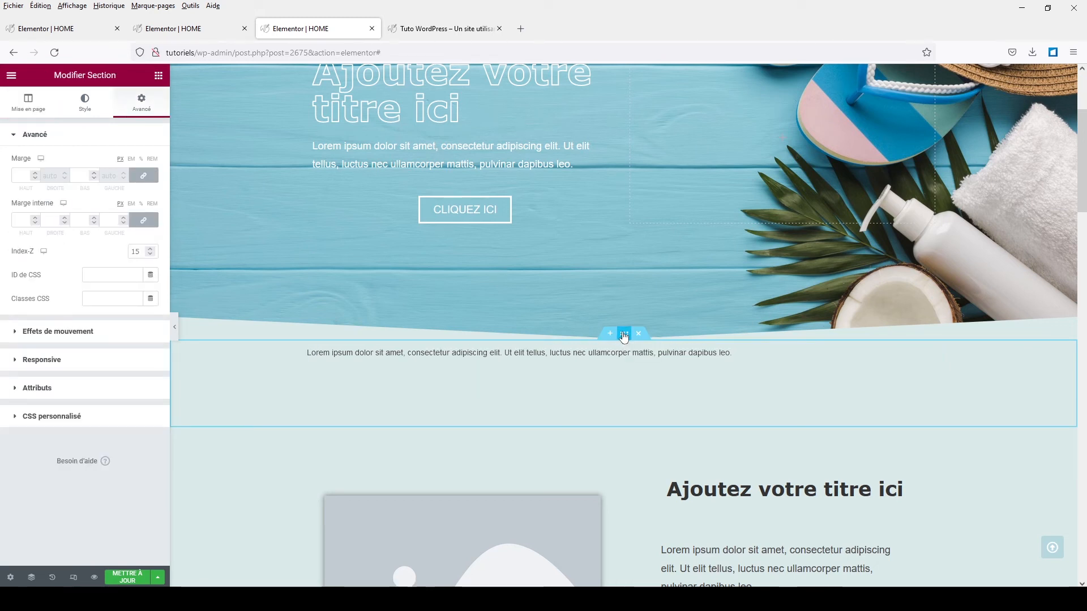
left_click(93, 109)
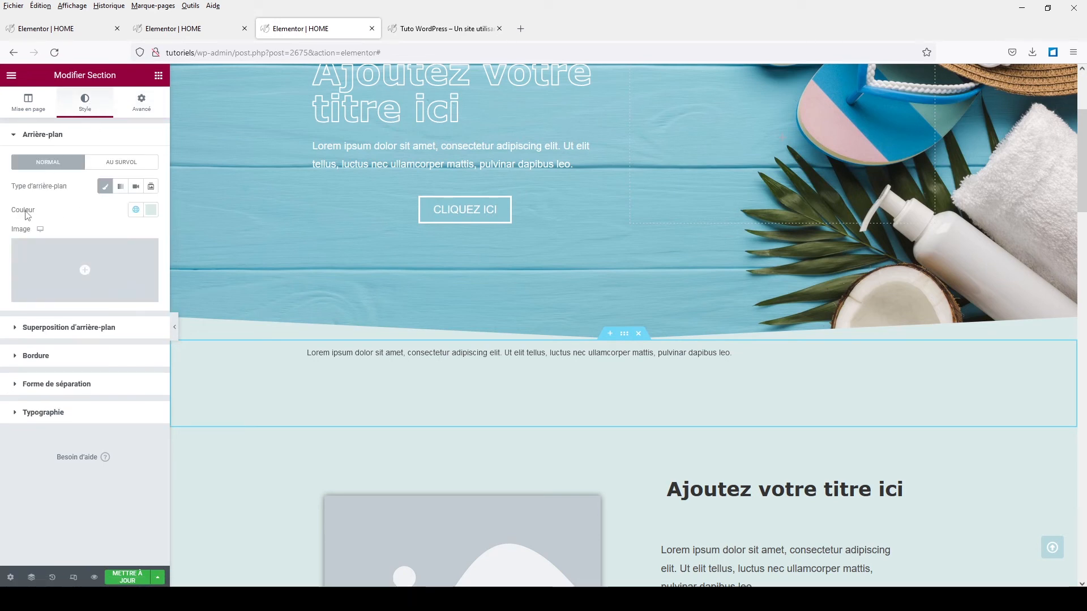
left_click(104, 187)
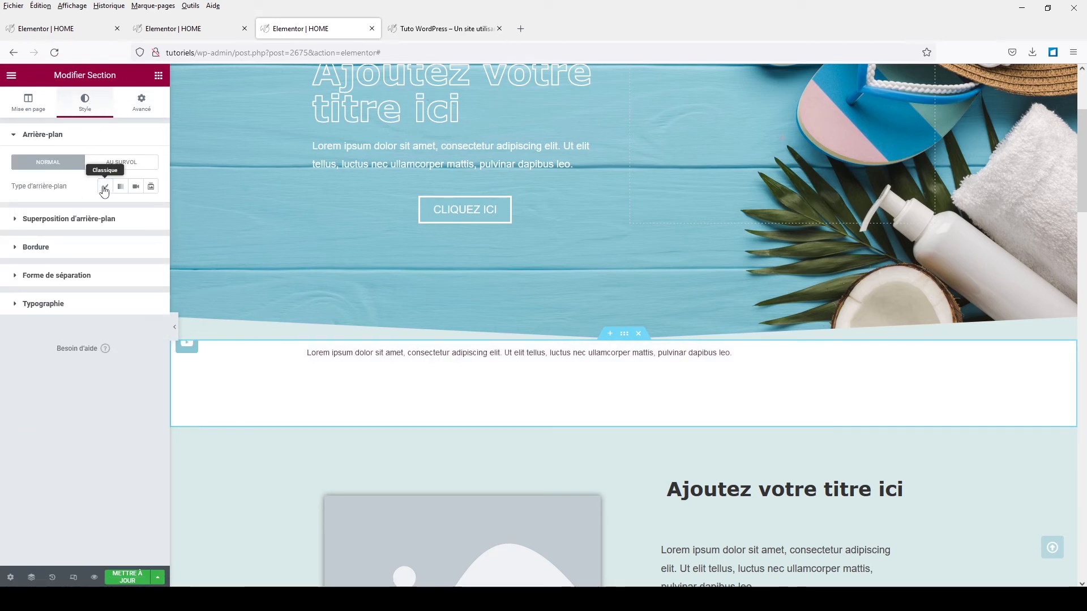
left_click(105, 189)
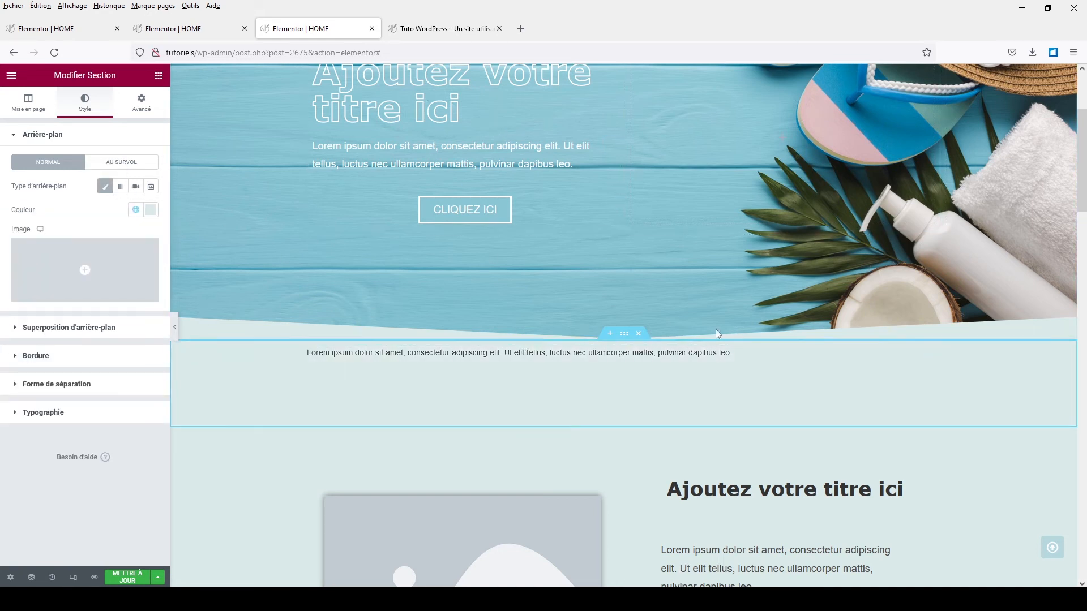
scroll(715, 329, "down", 5)
scroll(715, 331, "up", 8)
scroll(712, 328, "down", 3)
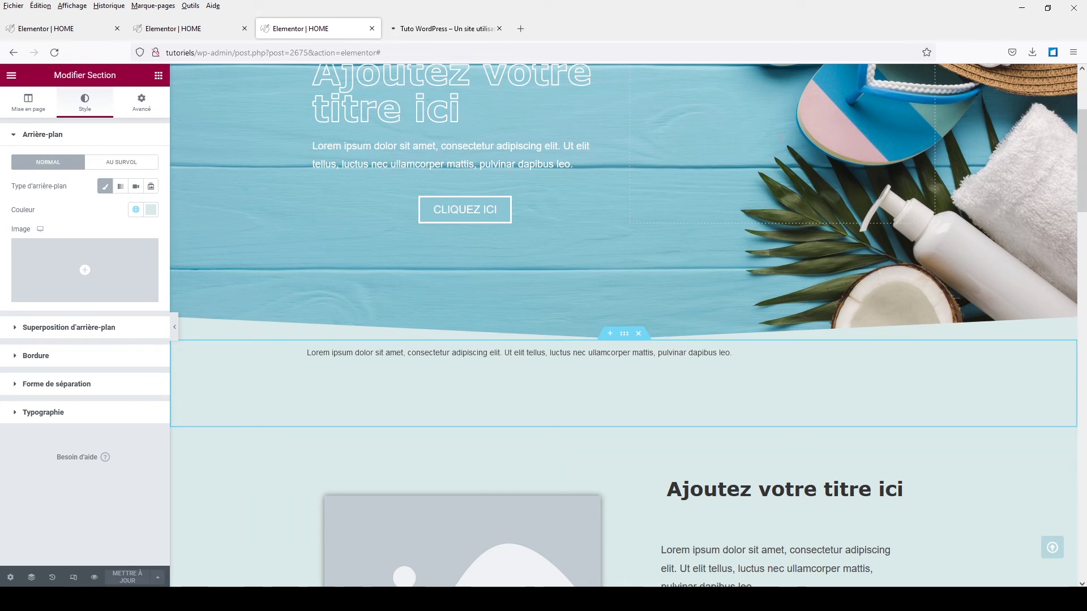
Step: Preview the page with the added text and check the fixed icons' behaviour around the hero, including the back-to-top arrow
left_click(95, 578)
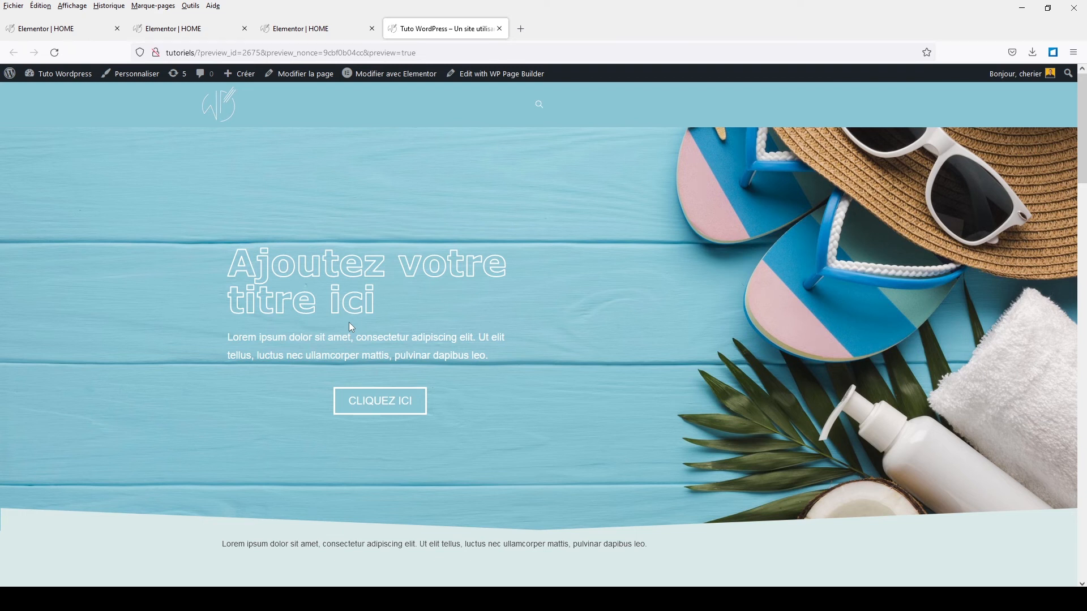
scroll(348, 321, "down", 7)
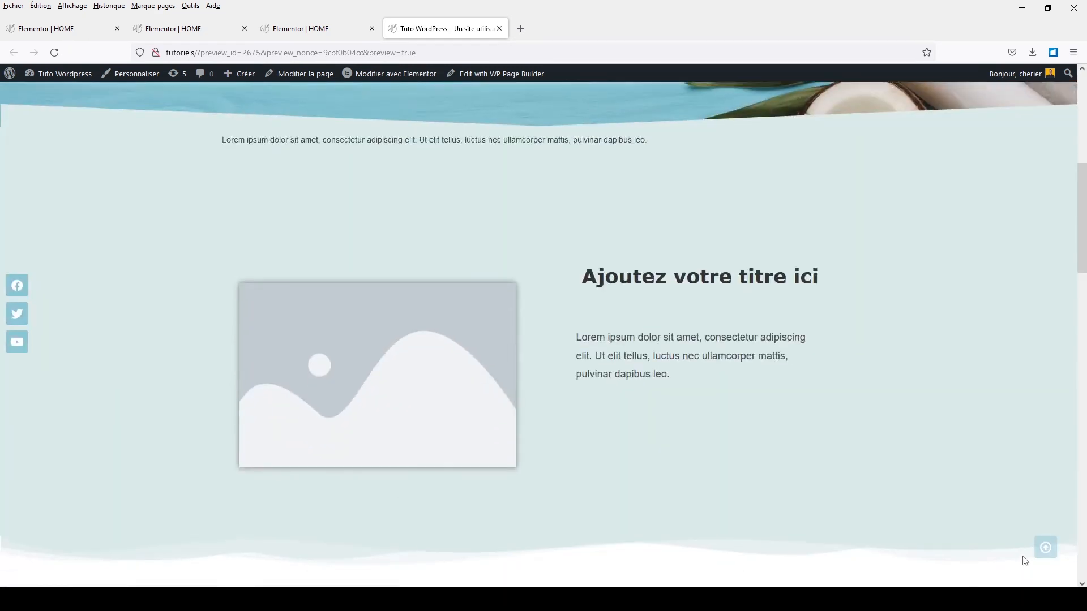
left_click(1044, 549)
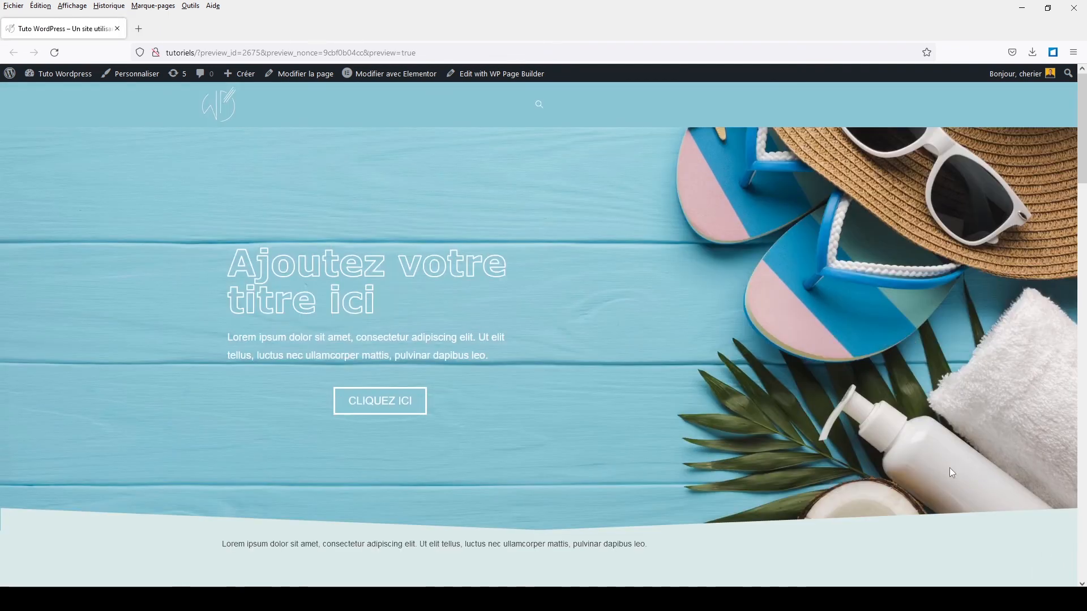
scroll(949, 467, "down", 5)
scroll(949, 467, "down", 3)
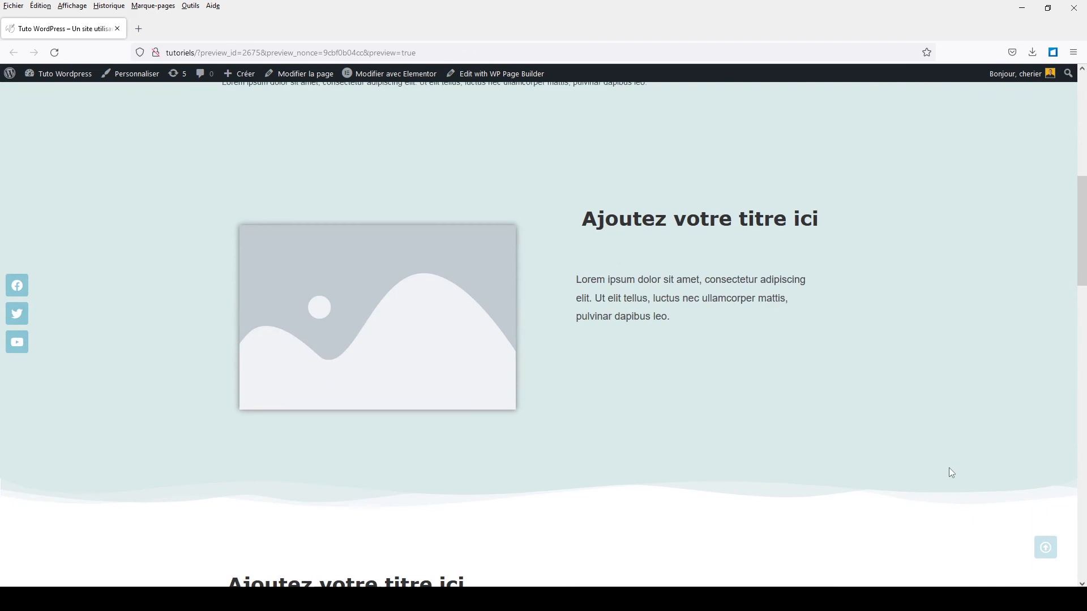
scroll(948, 468, "up", 6)
scroll(948, 467, "down", 5)
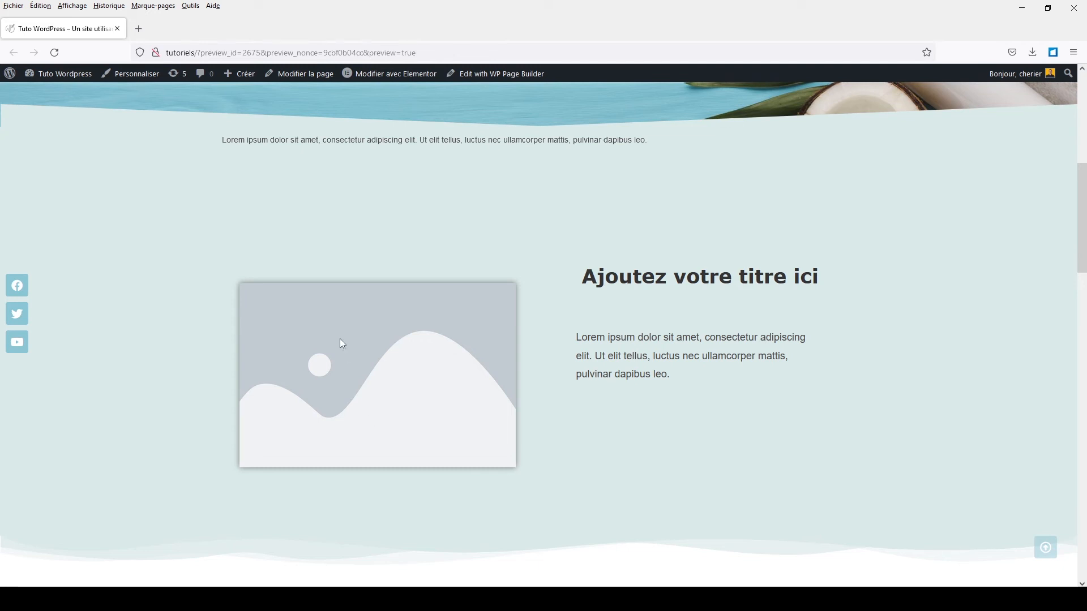
Step: Reopen the page in the Elementor editor and switch the responsive mode to the tablet view
mouse_move(388, 80)
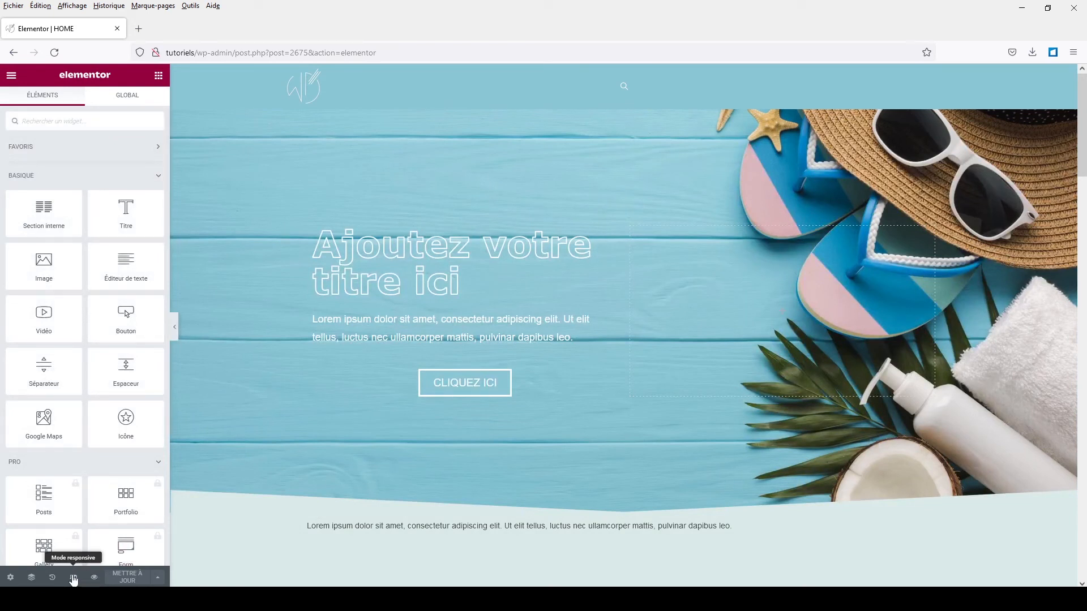
left_click(73, 579)
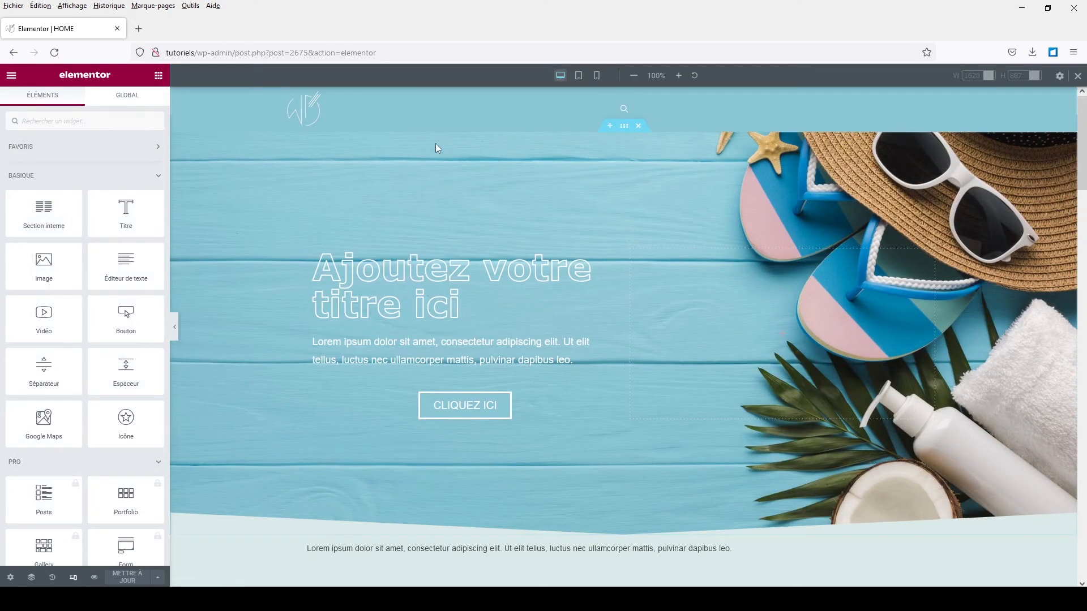
left_click(578, 76)
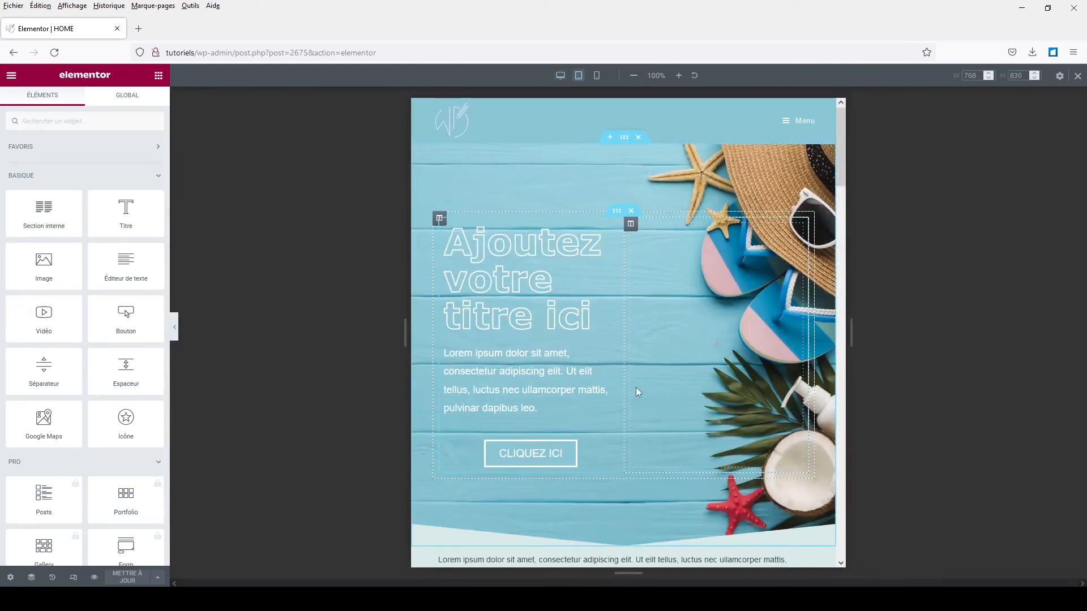
Step: Examine the fixed social icons along the page in tablet view, and test the back-to-top arrow
scroll(636, 387, "down", 3)
scroll(632, 390, "down", 3)
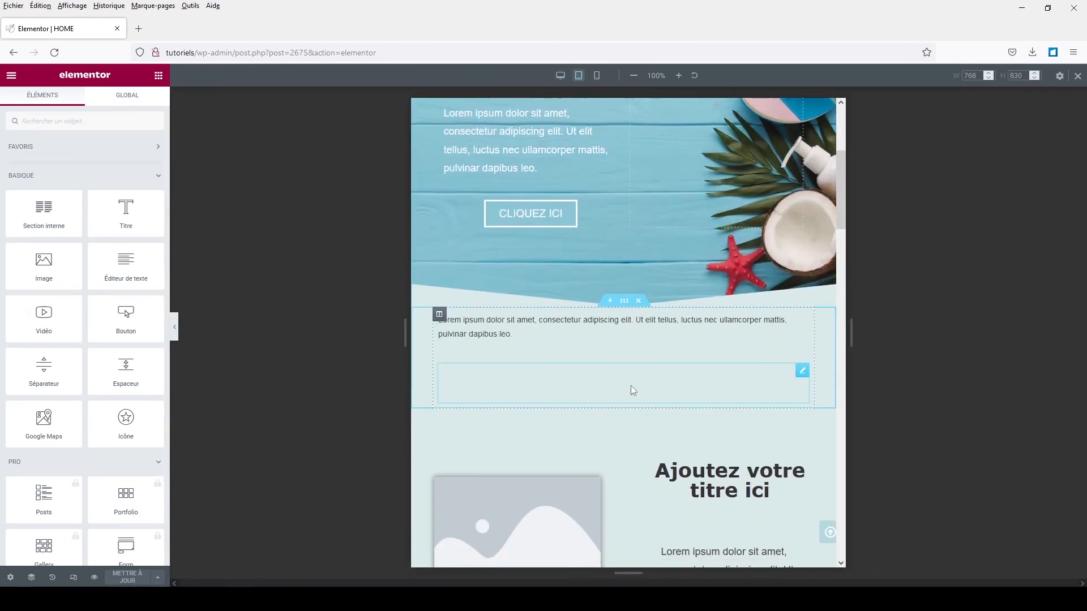
scroll(632, 387, "down", 4)
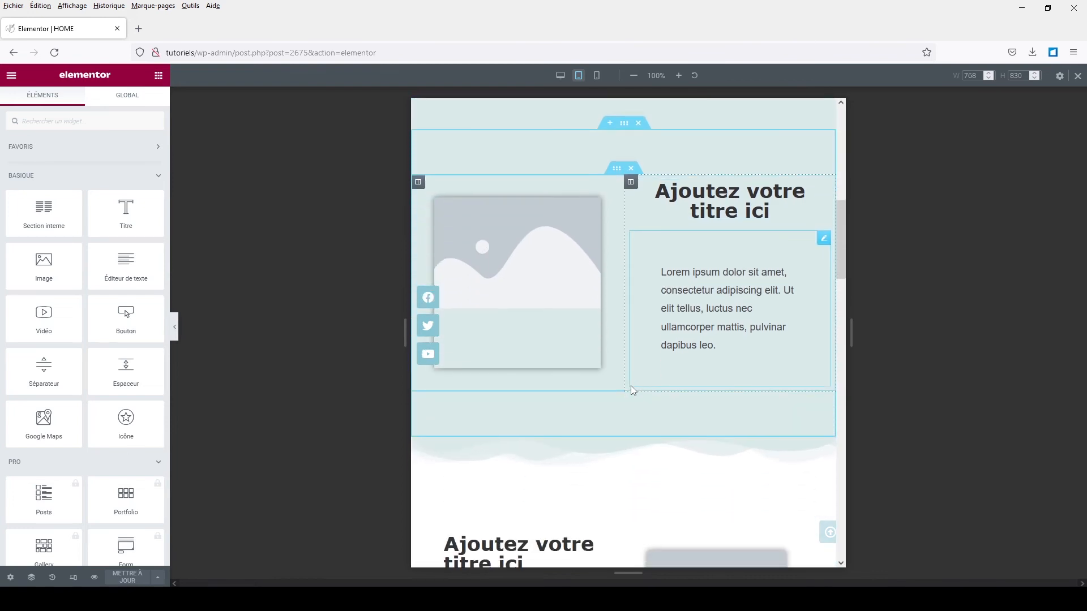
scroll(632, 389, "down", 2)
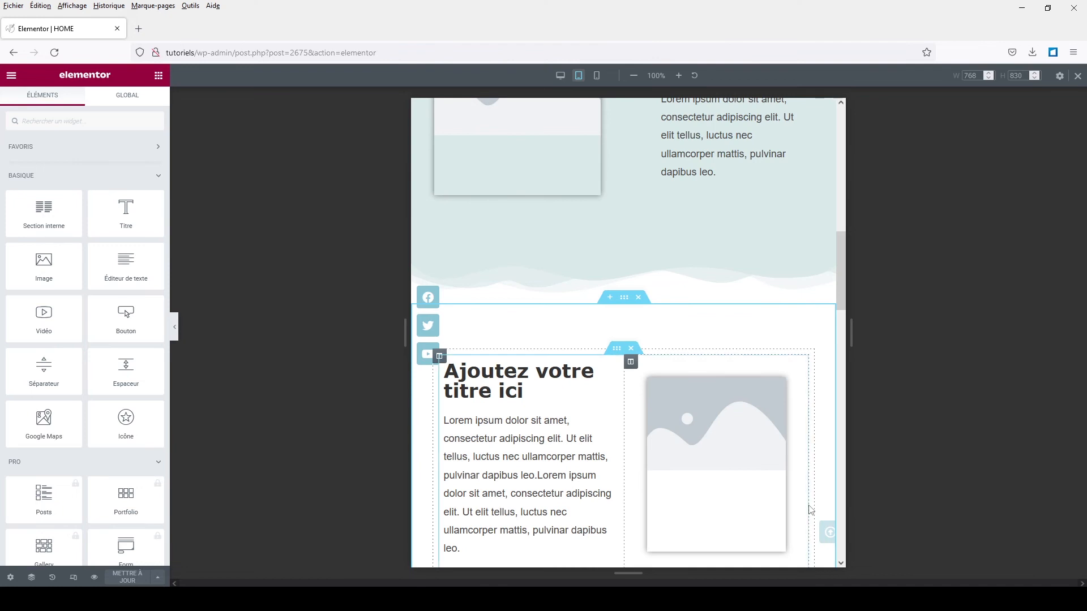
left_click(828, 542)
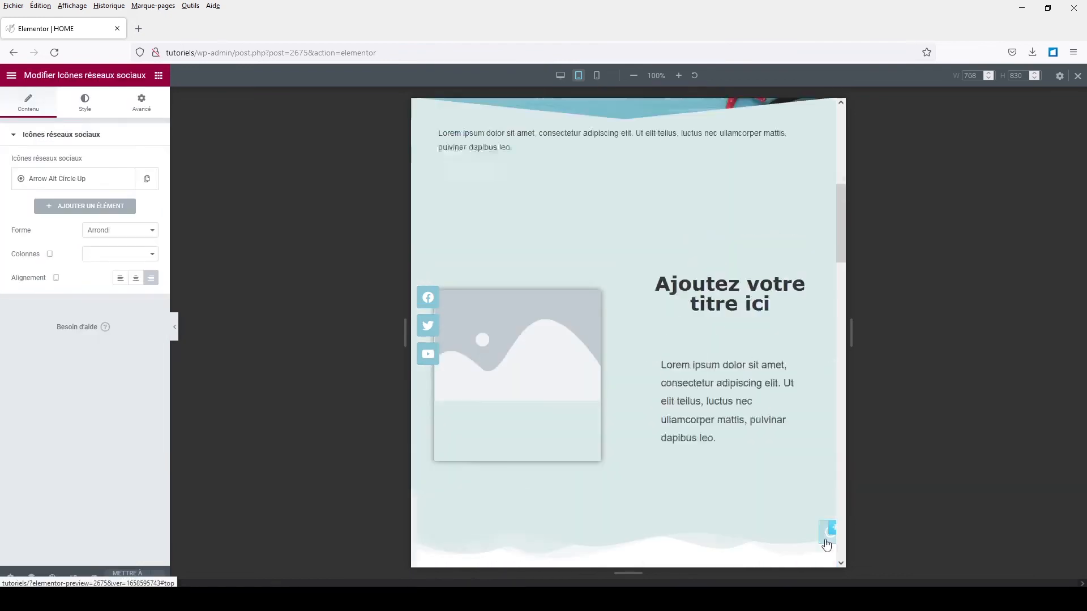
scroll(803, 496, "down", 8)
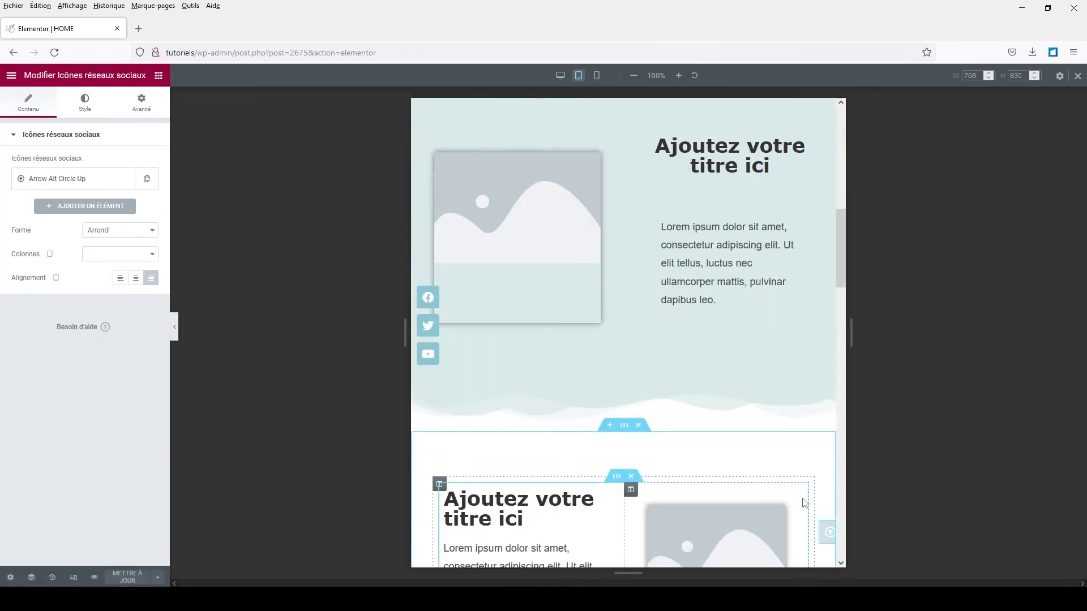
scroll(803, 501, "down", 3)
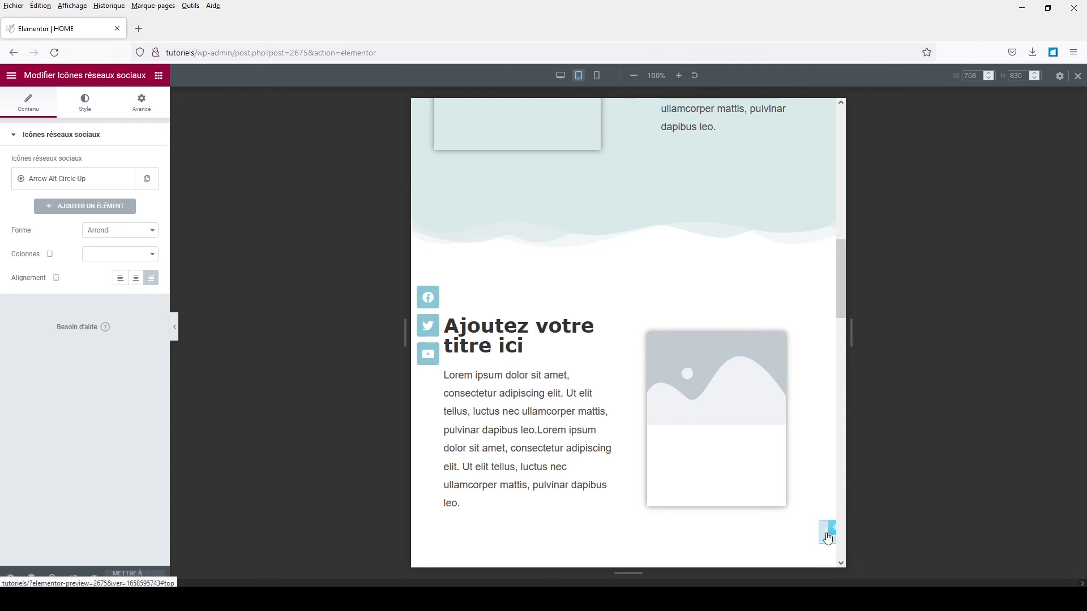
Step: Set the back-to-top arrow's horizontal offset to 93% in tablet view, with the Navigator open
left_click(827, 537)
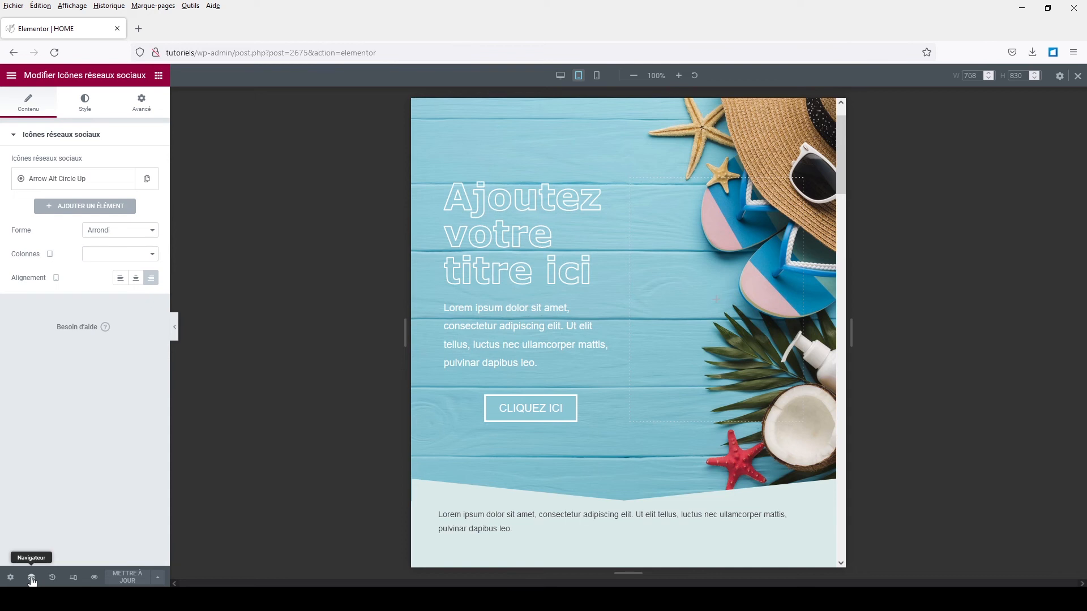
left_click(32, 579)
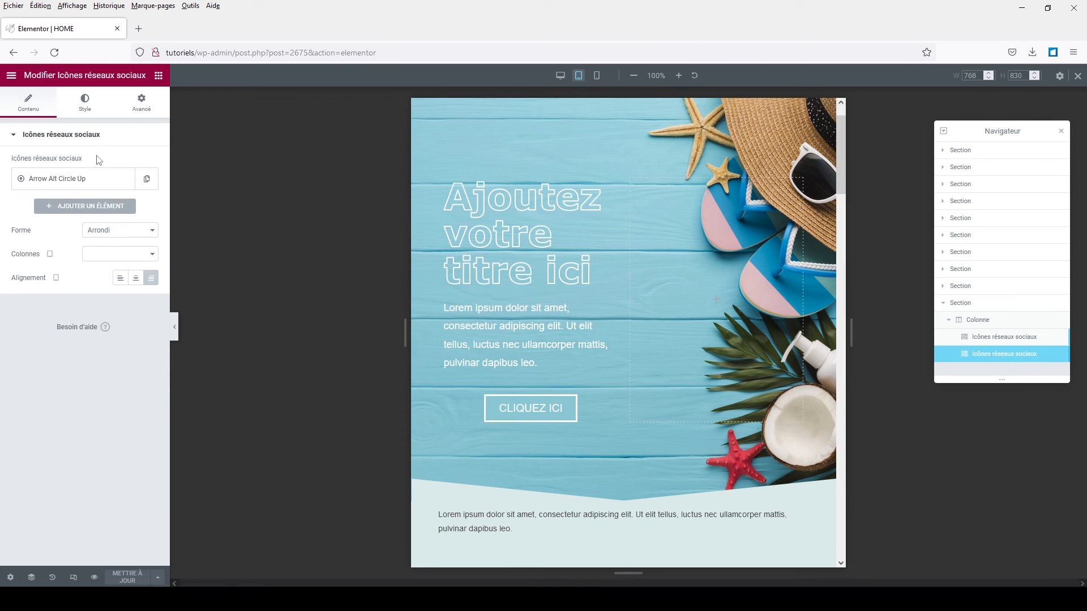
left_click(142, 108)
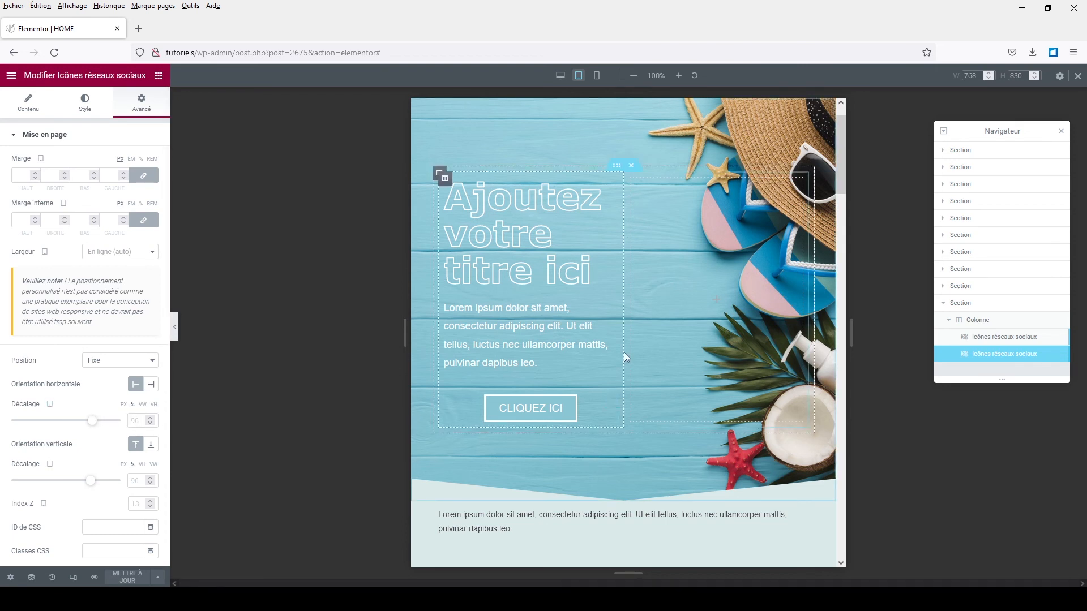
scroll(618, 346, "down", 5)
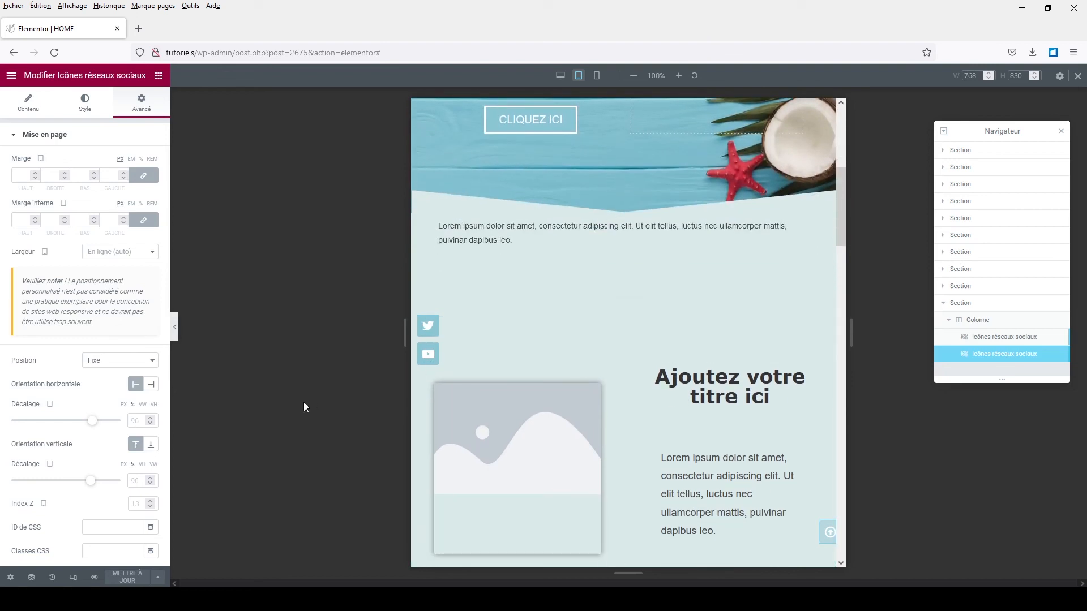
left_click(129, 421)
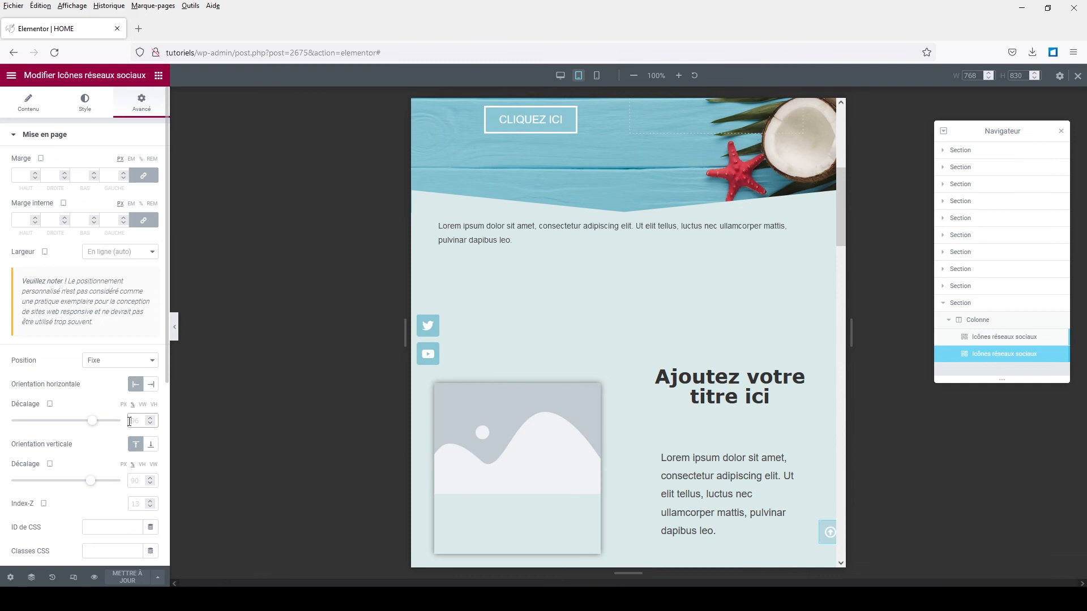
type("90")
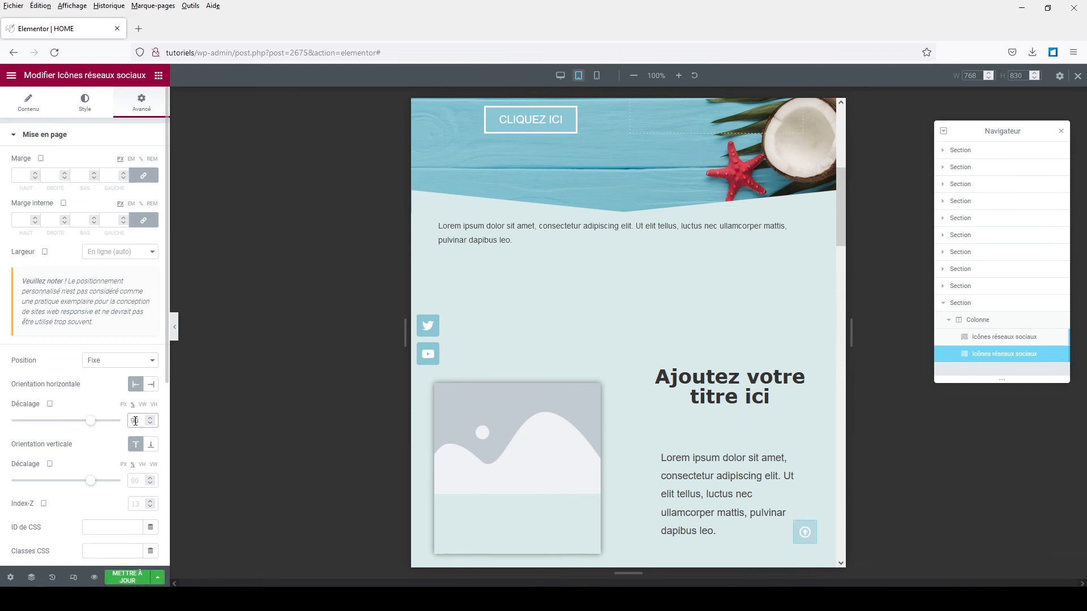
type("3")
Step: Set the back-to-top arrow's icon size to 16 for the tablet view
left_click(87, 103)
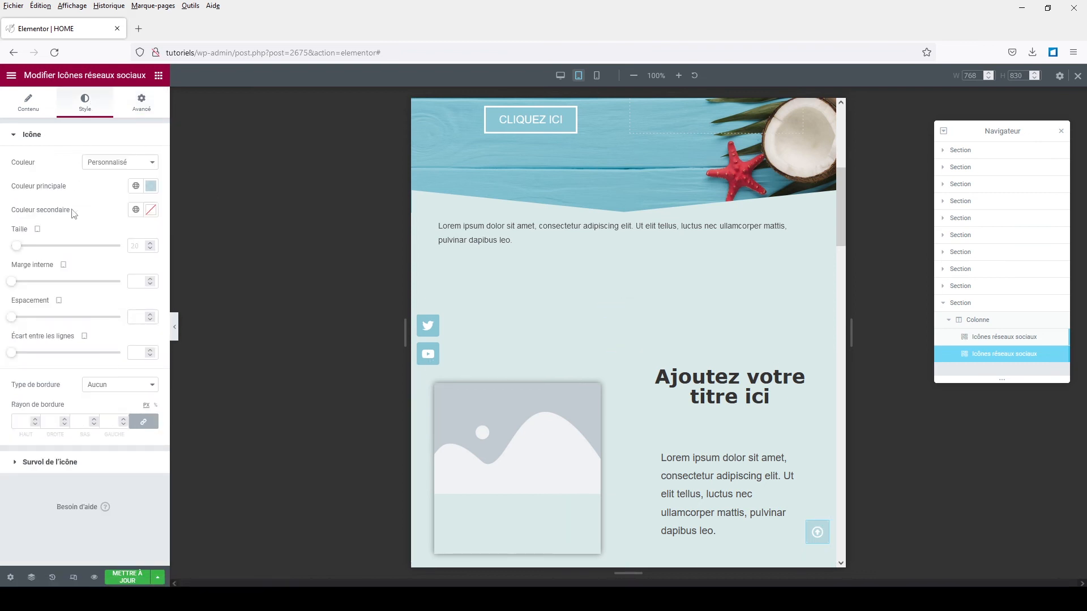
left_click(136, 246)
type("16")
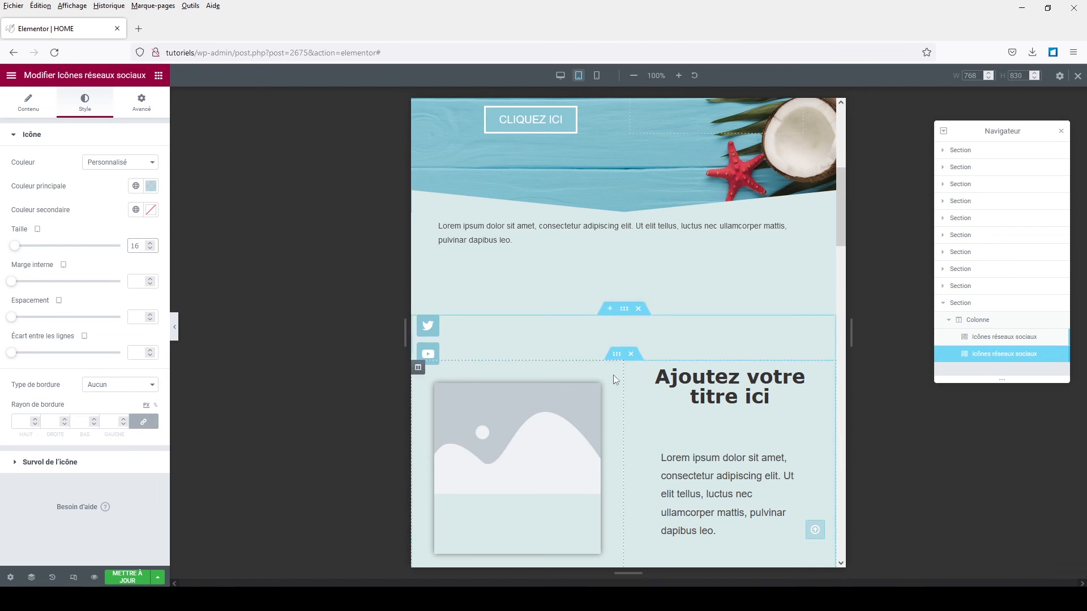
Step: Set the fixed social icons' size to 16 in tablet view and check them around the hero
left_click(429, 332)
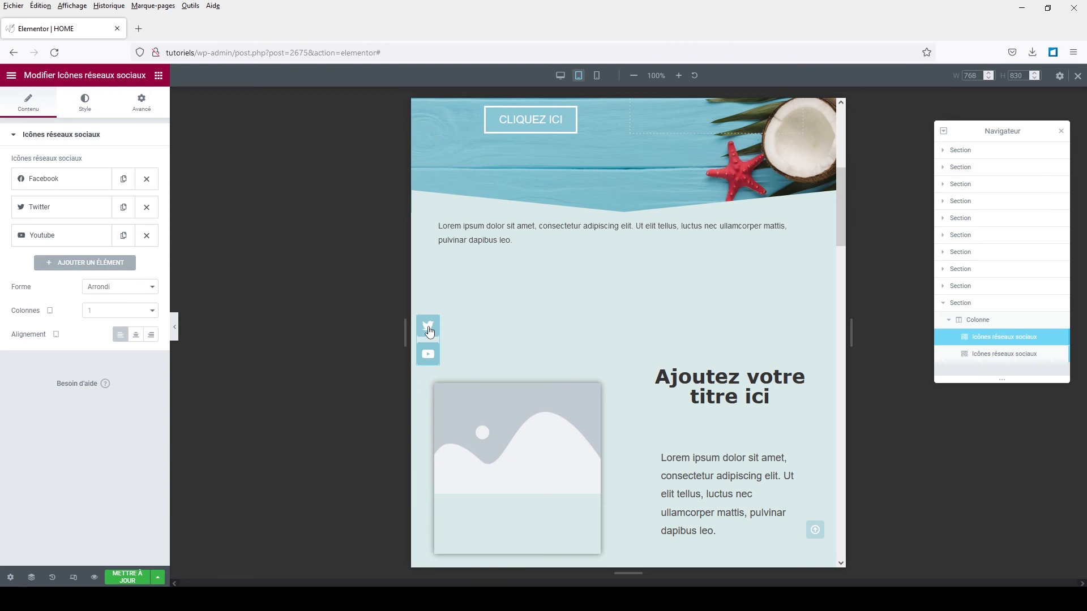
left_click(85, 104)
left_click(141, 246)
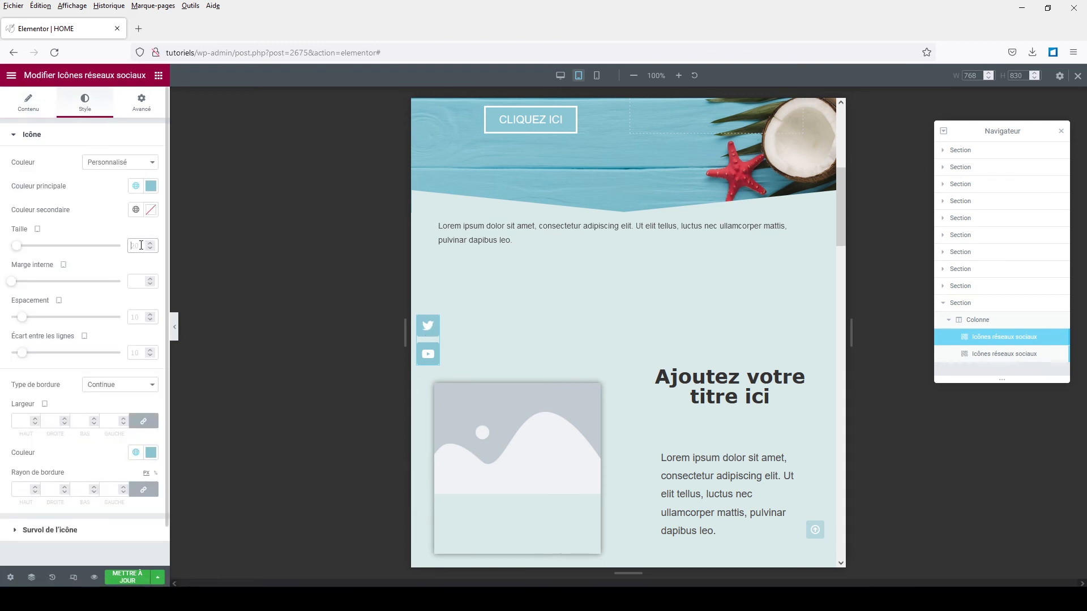
type("16")
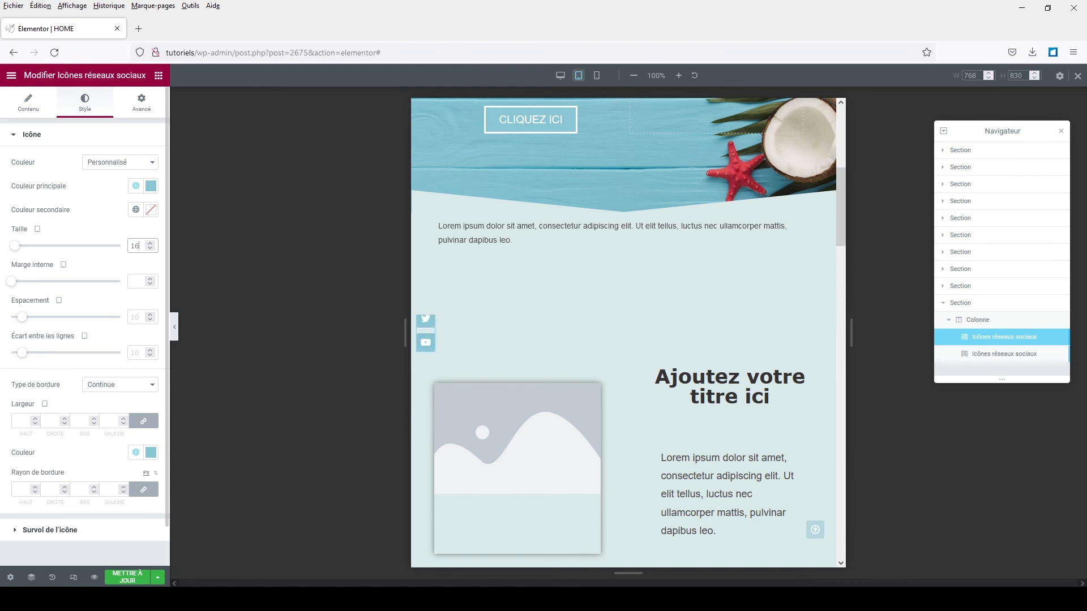
scroll(599, 380, "up", 2)
scroll(599, 379, "down", 4)
scroll(596, 376, "up", 8)
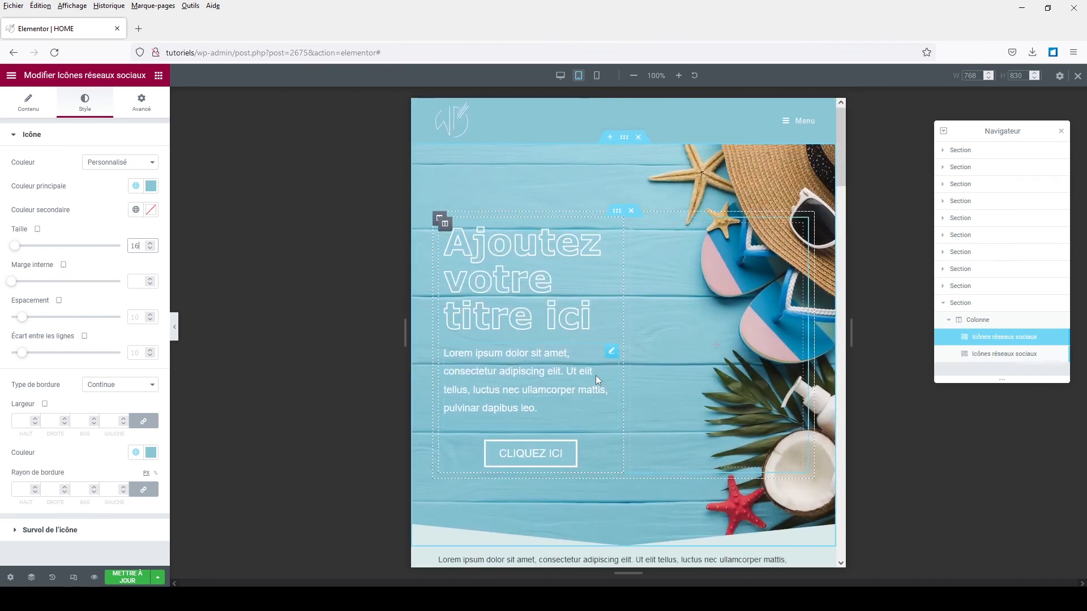
Step: Hide the spacer below the hero's intro text on tablet and mobile through its responsive visibility settings
scroll(595, 378, "down", 3)
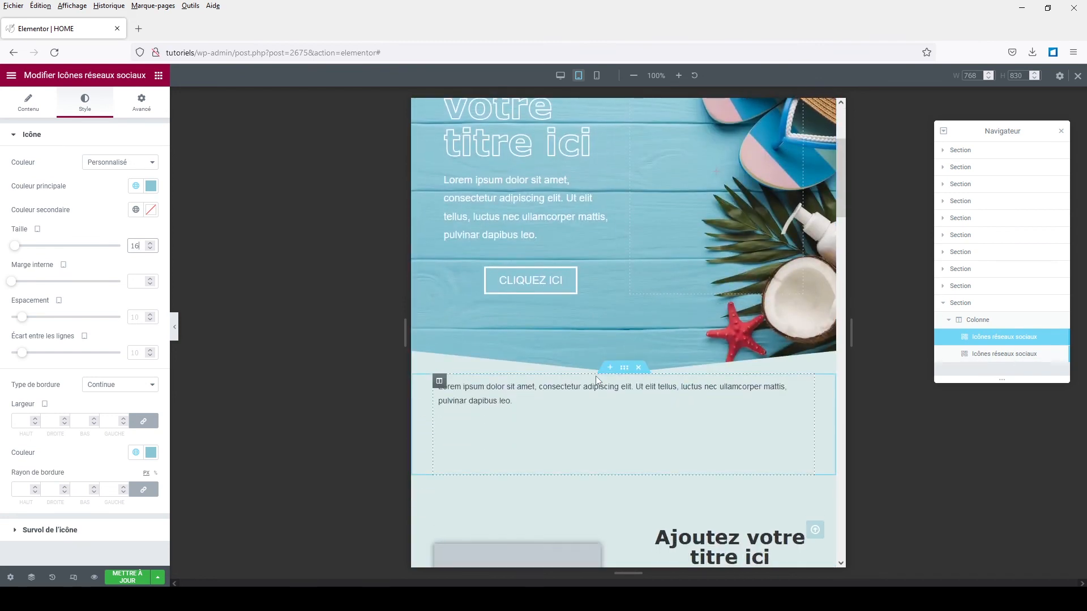
right_click(799, 422)
left_click(743, 433)
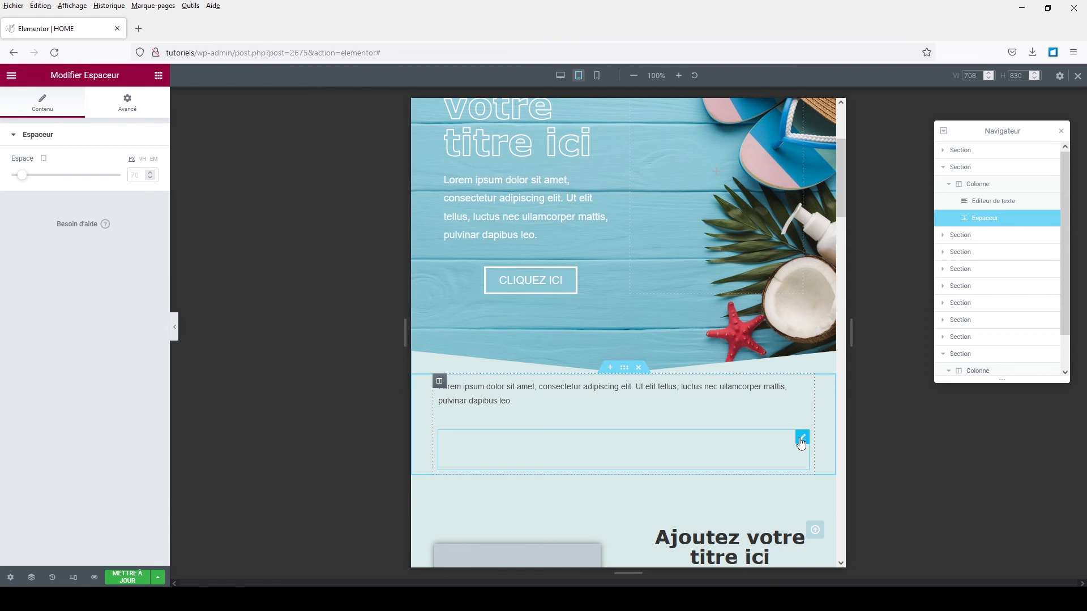
left_click(126, 106)
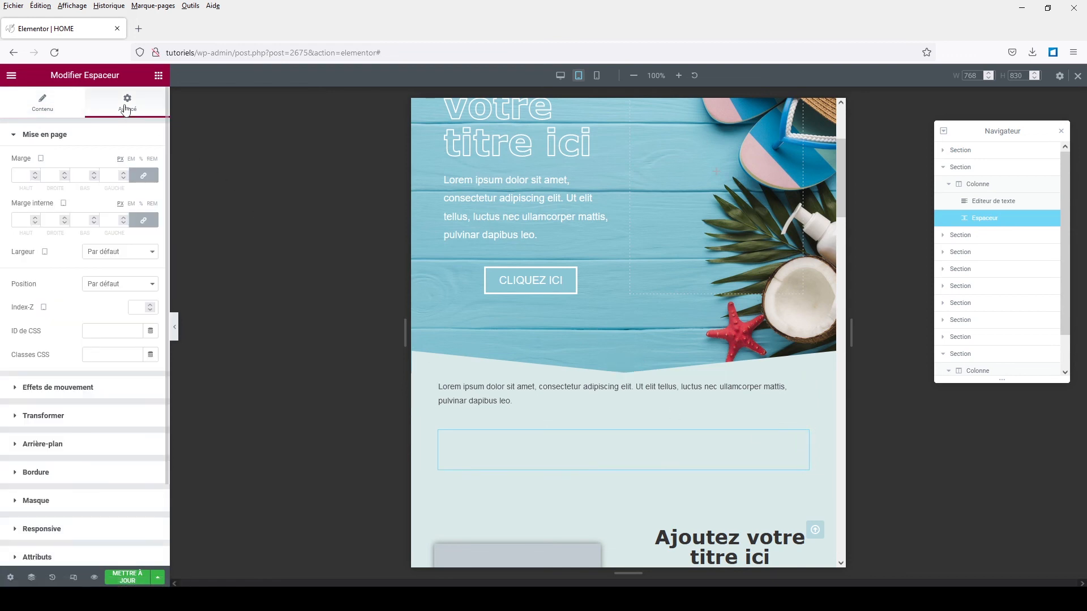
double_click(67, 535)
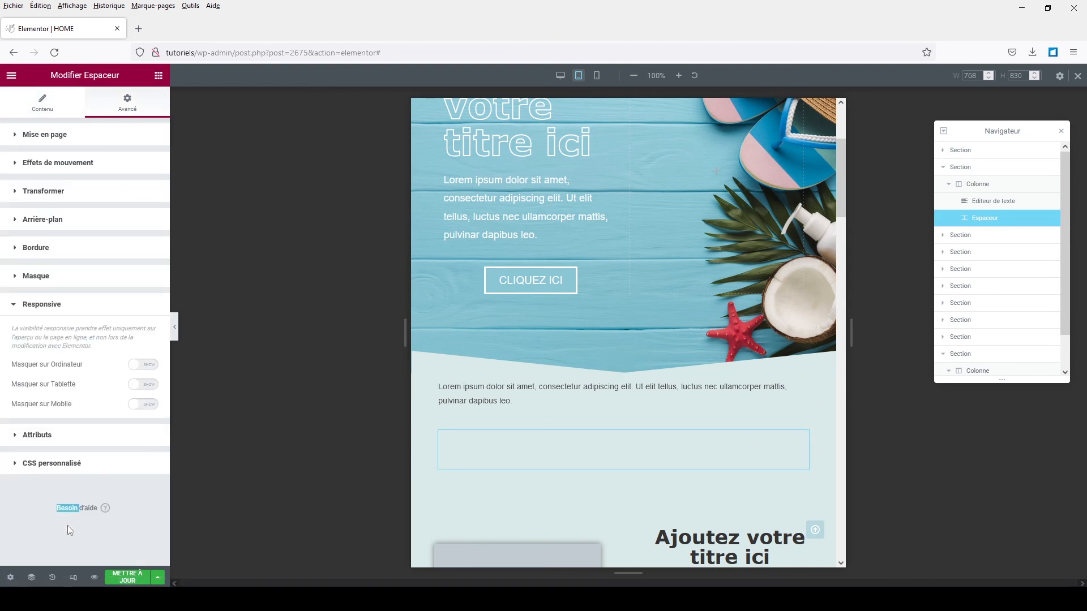
left_click(145, 387)
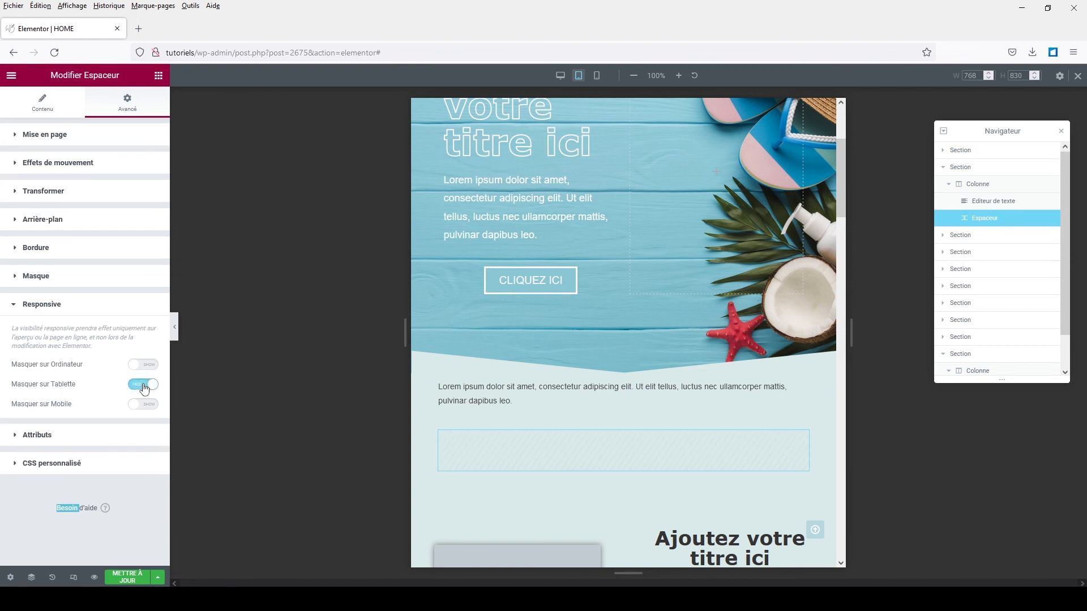
left_click(145, 407)
Step: Examine the tablet page without the editing panel, checking the fixed icons and arrow over each section and the hero
left_click(176, 327)
left_click(175, 330)
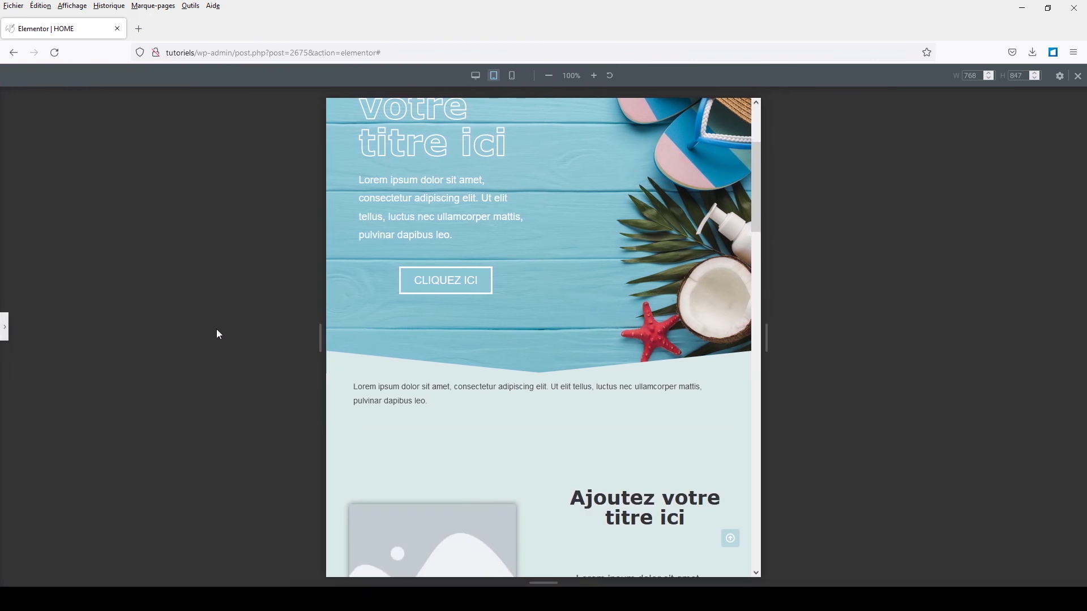
scroll(460, 318, "up", 3)
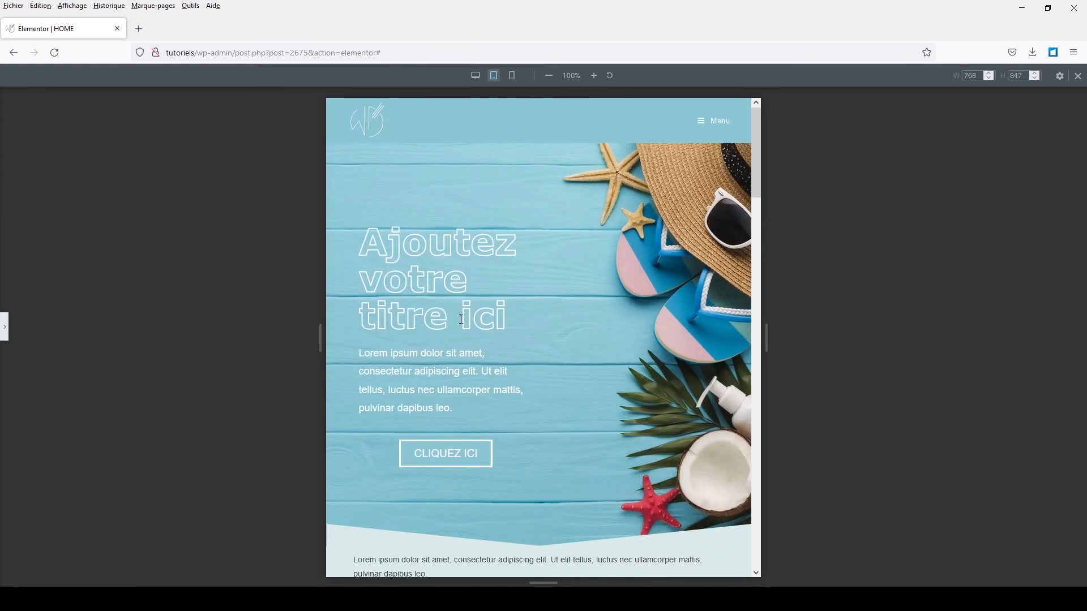
scroll(461, 319, "down", 7)
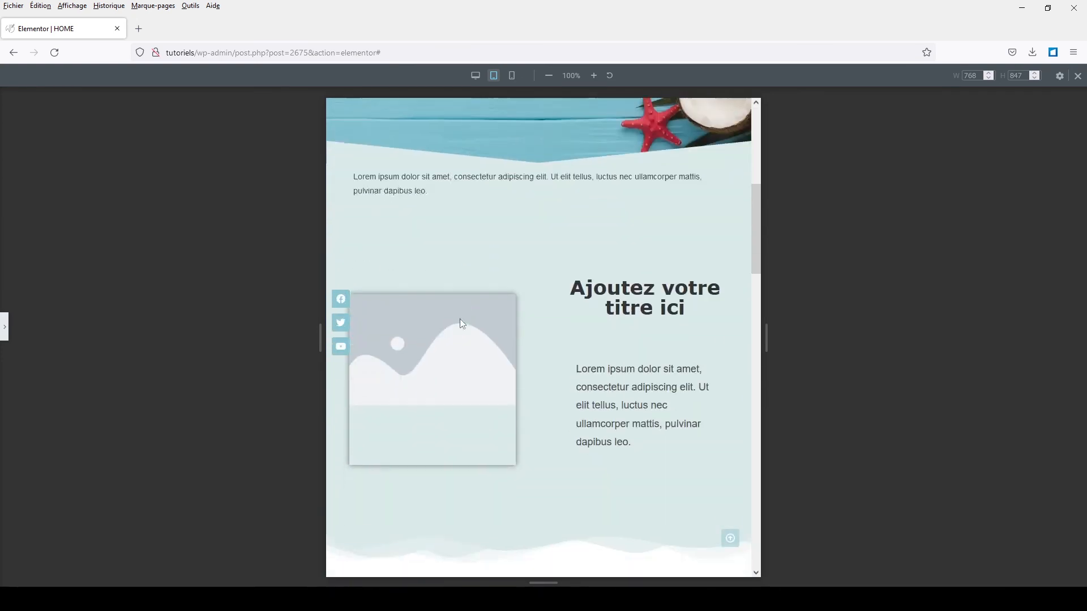
scroll(460, 318, "down", 12)
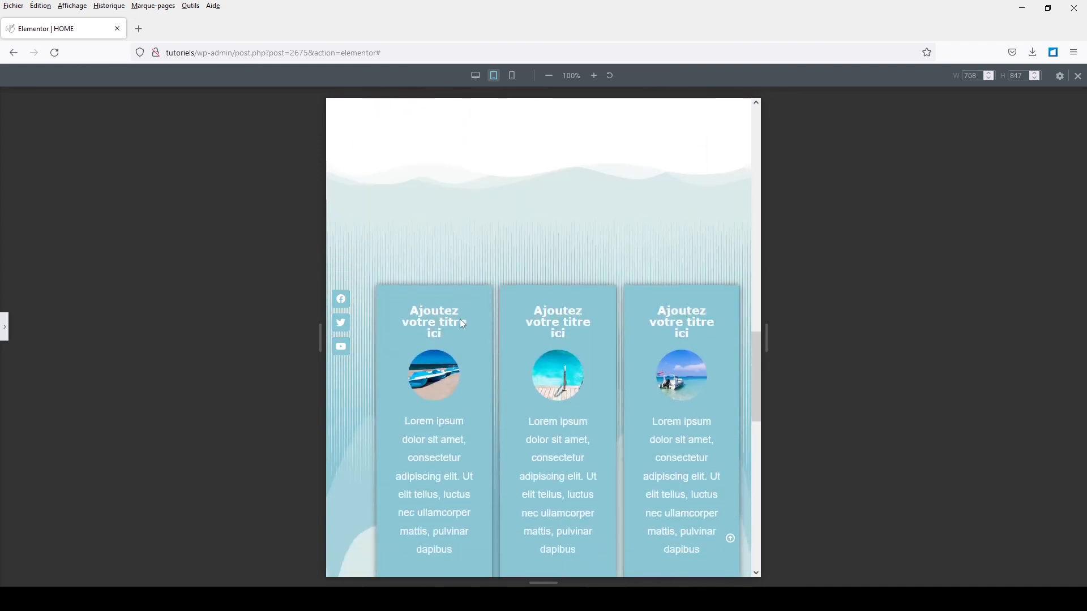
scroll(460, 319, "down", 10)
scroll(461, 319, "up", 15)
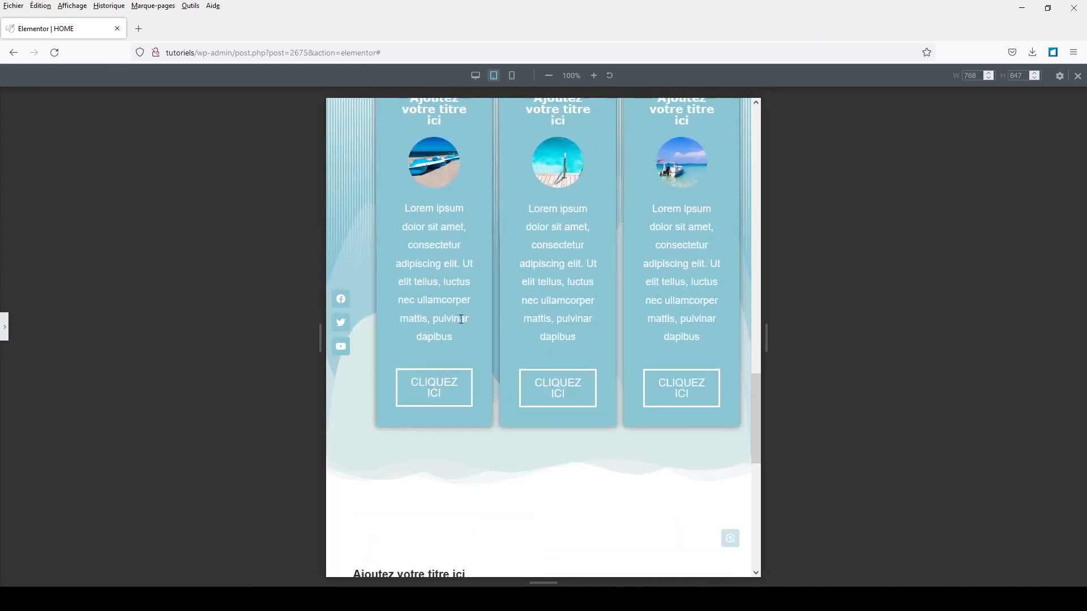
scroll(461, 319, "down", 4)
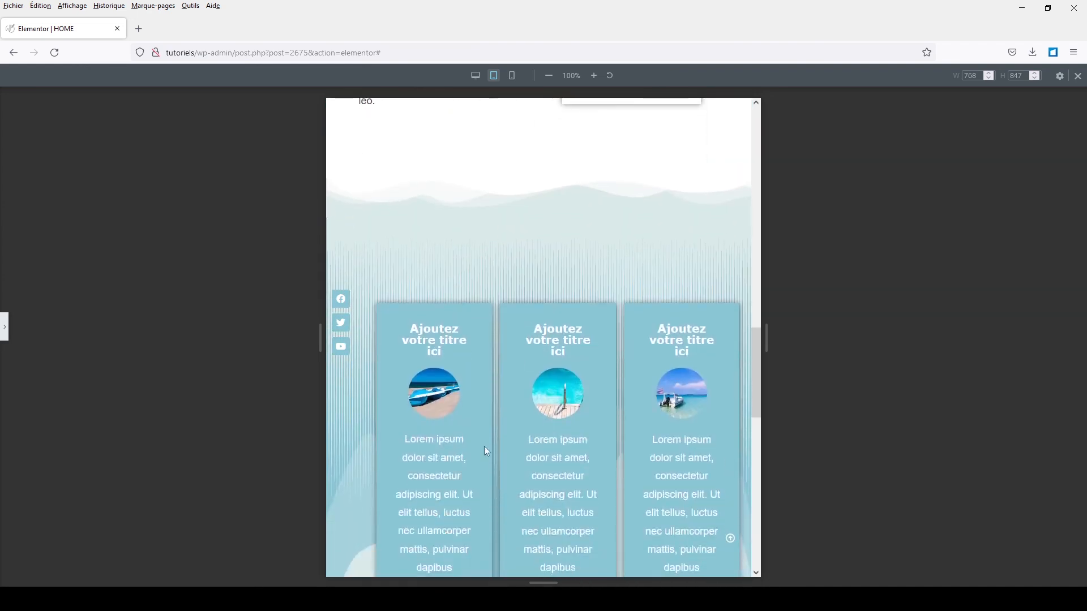
scroll(558, 408, "up", 10)
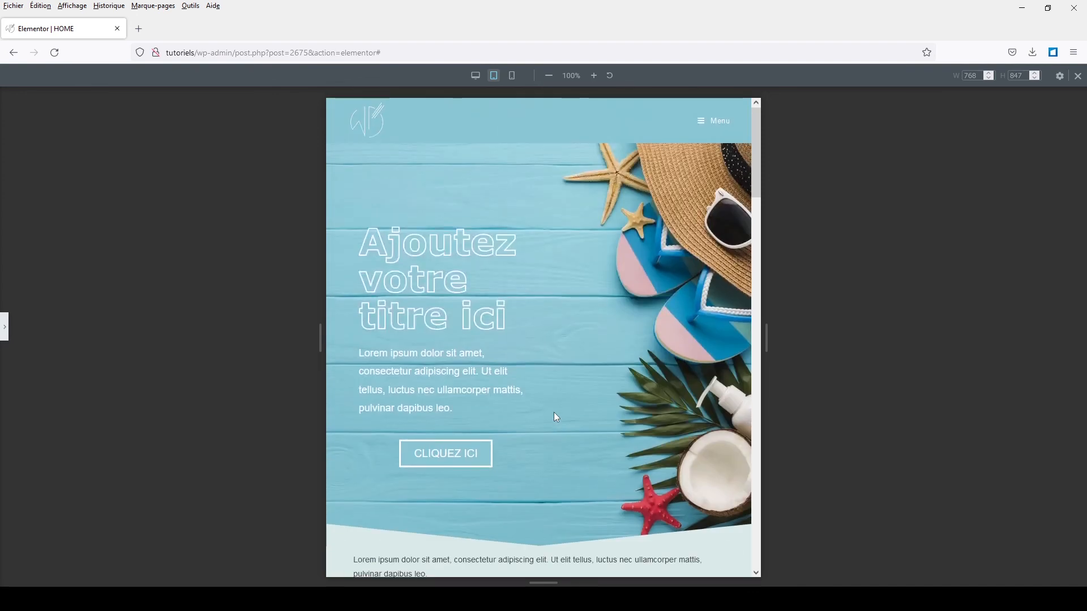
scroll(554, 412, "down", 7)
scroll(554, 412, "up", 8)
Step: Switch the responsive mode to the mobile view and test the back-to-top arrow there
left_click(512, 78)
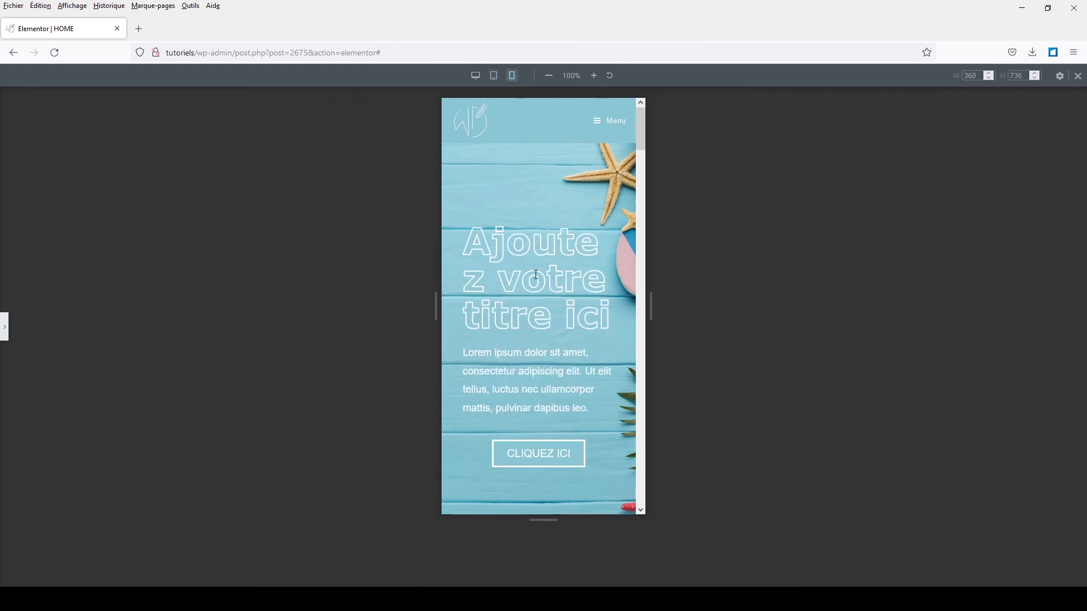
scroll(536, 275, "down", 6)
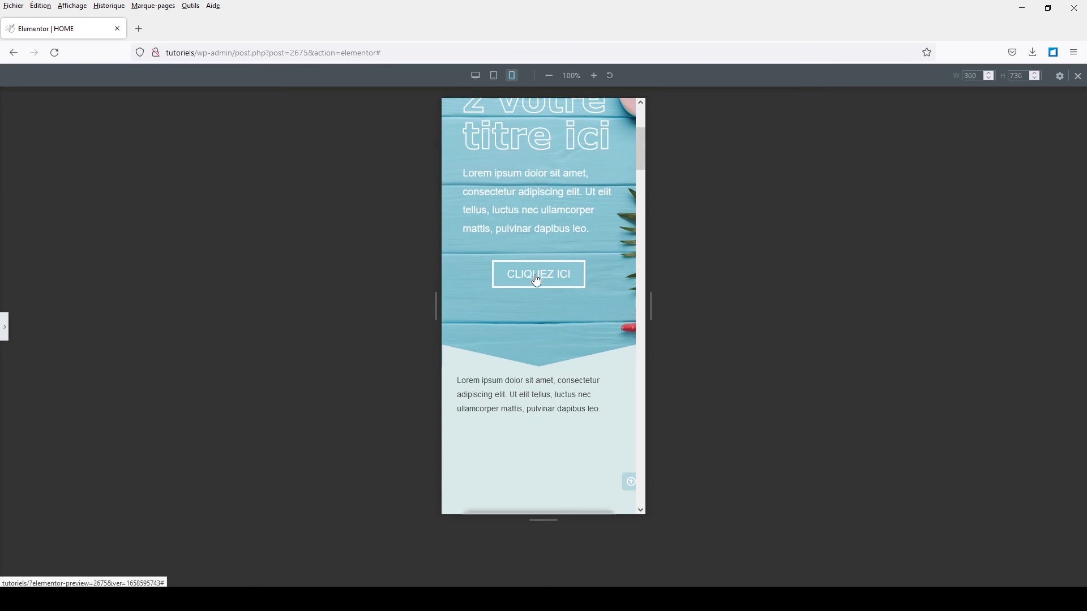
scroll(535, 275, "down", 3)
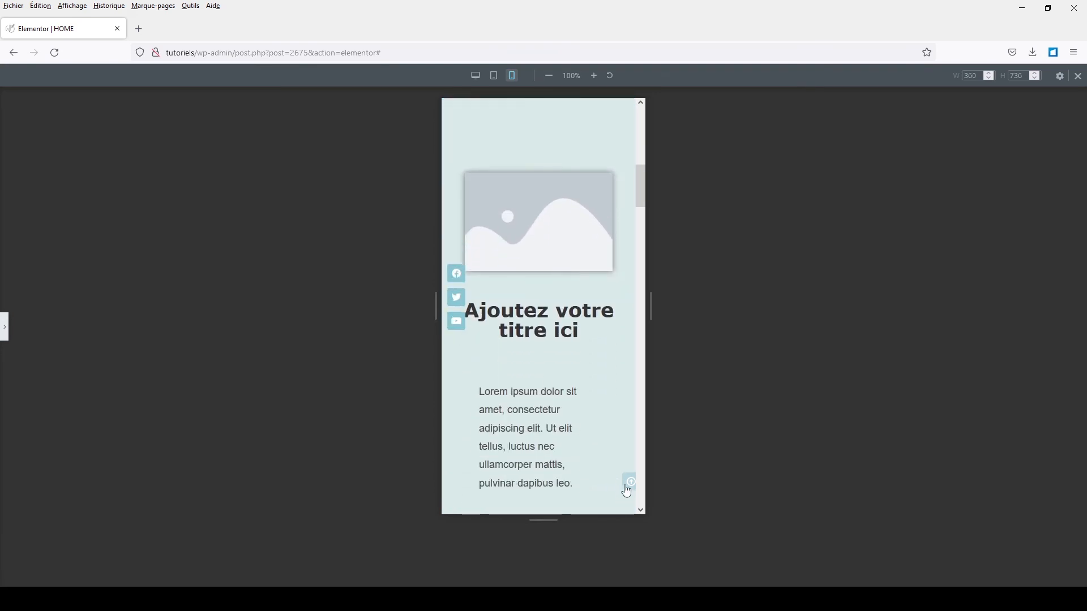
left_click(627, 490)
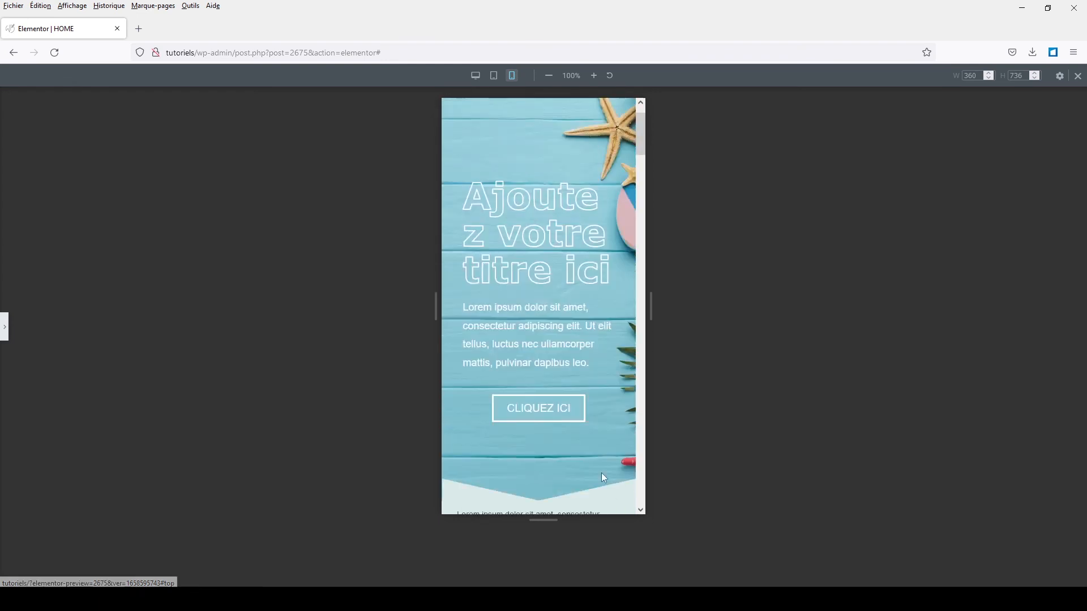
Step: Restore the editing panel and set the back-to-top arrow's horizontal offset to 88% for mobile
left_click(4, 328)
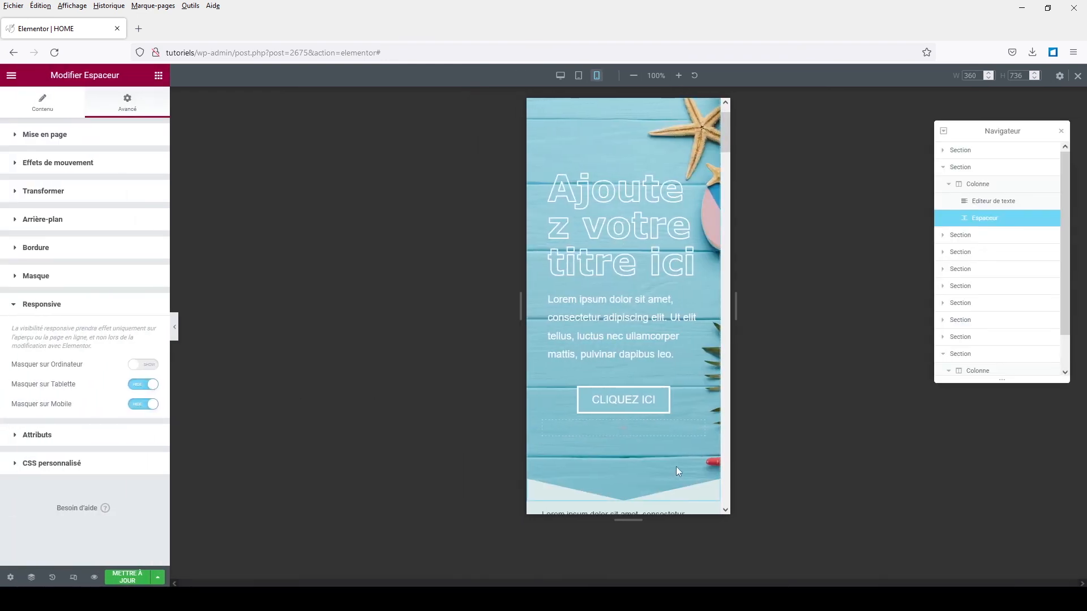
scroll(701, 431, "down", 5)
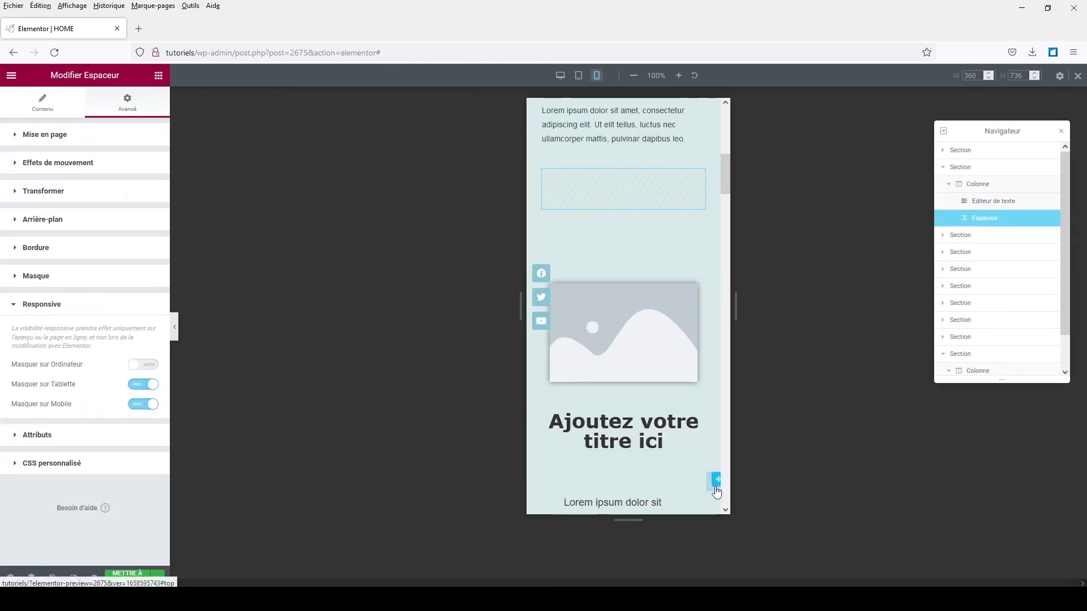
left_click(715, 487)
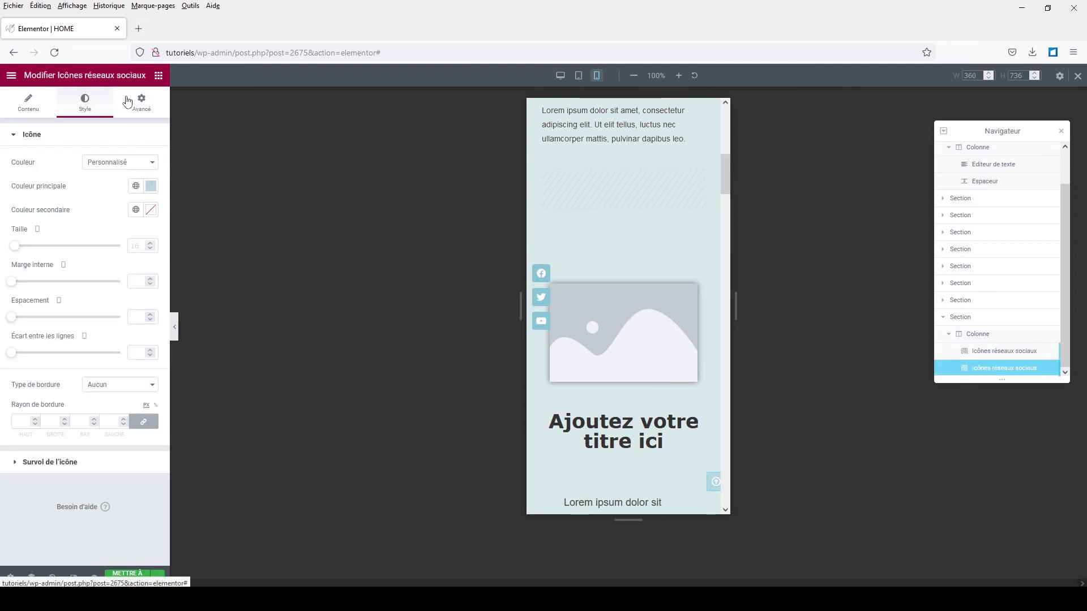
left_click(127, 102)
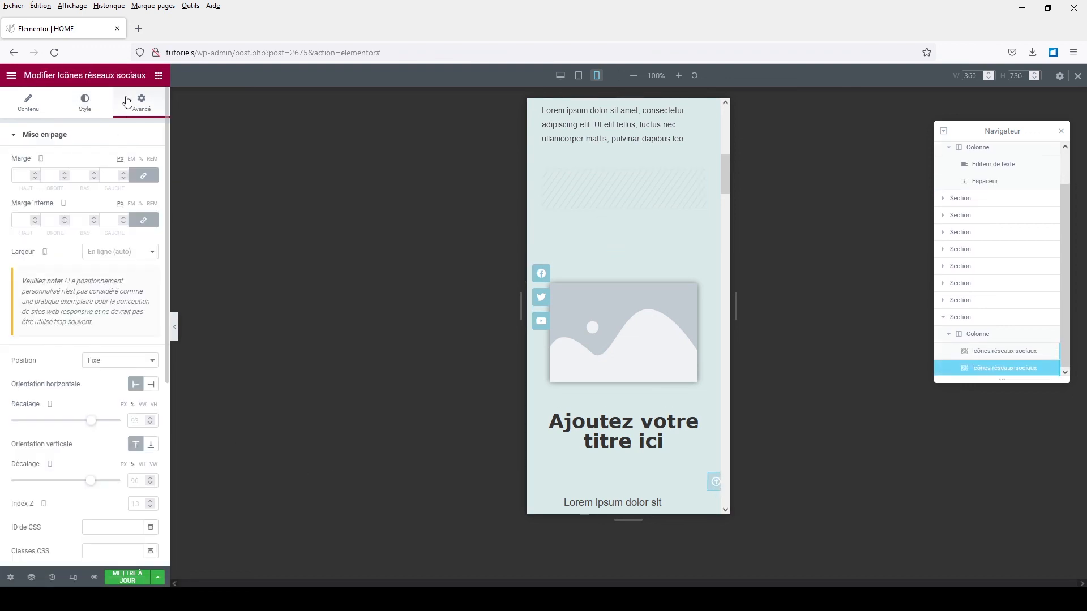
left_click(135, 421)
key("BackSpace")
type("0")
key("BackSpace")
key("BackSpace")
type("88")
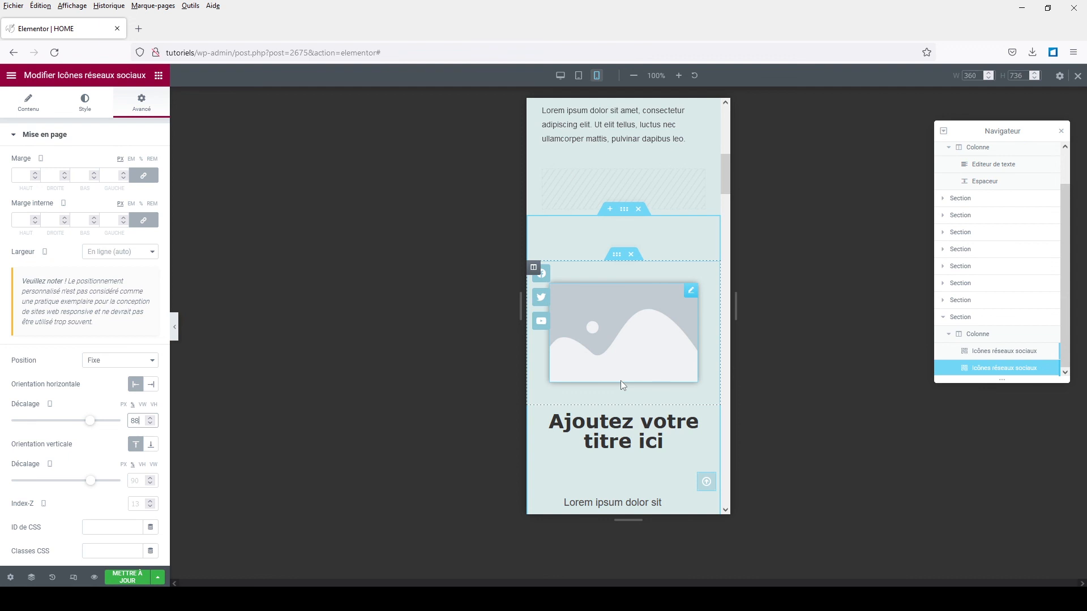
scroll(621, 381, "up", 1)
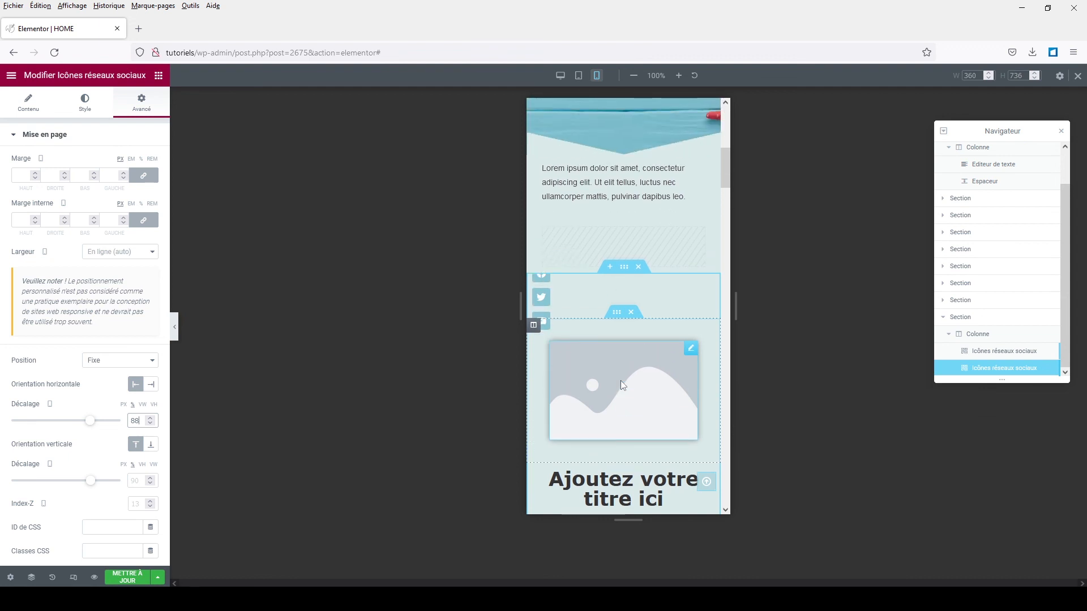
scroll(621, 381, "down", 2)
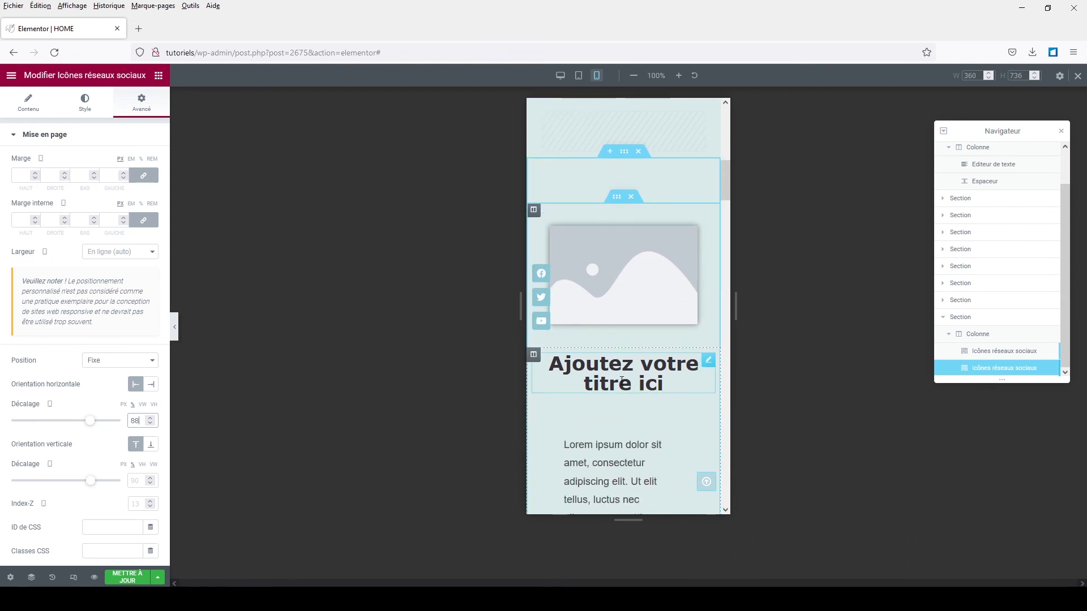
Step: Open the fixed social icons' style settings in mobile view
left_click(543, 278)
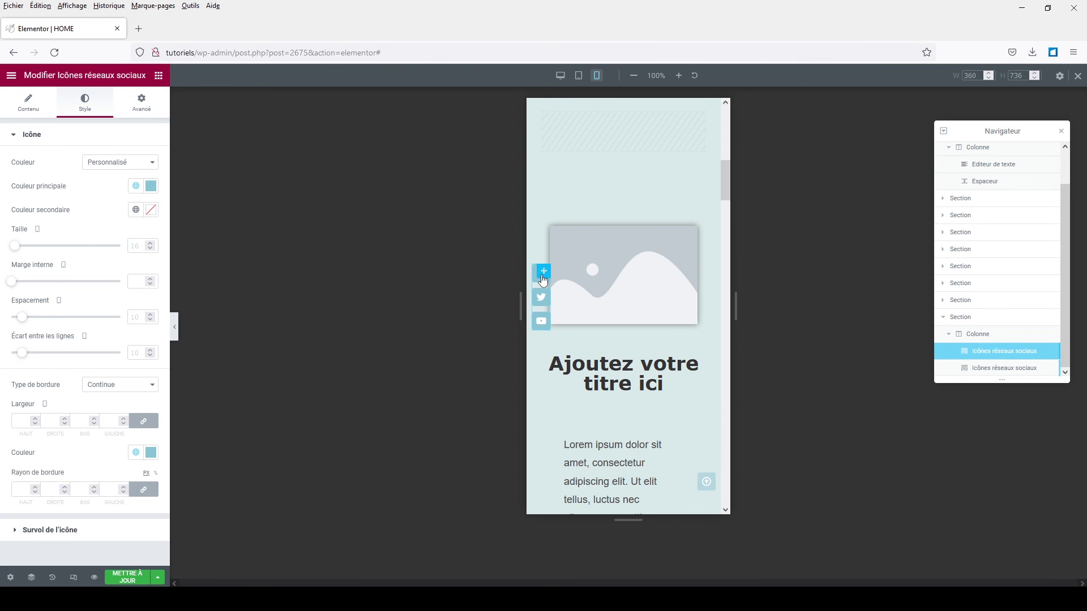